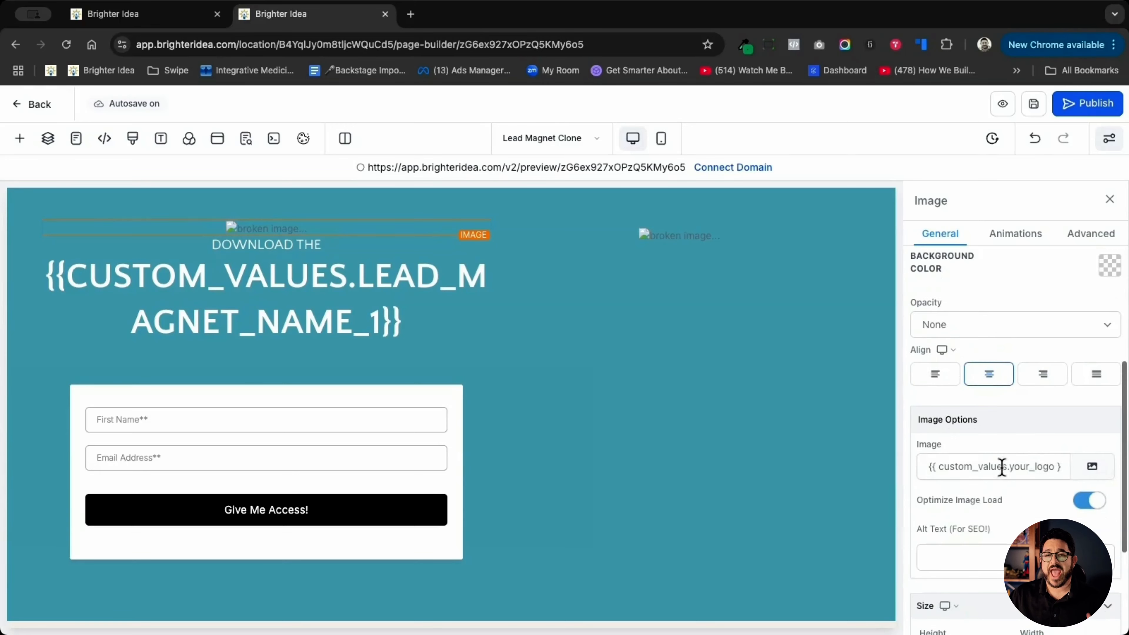
- Highlight the whole your_logo custom value reference in the image source field of the landing page's logo element
left_click(928, 468)
left_click_drag(927, 467, 1084, 469)
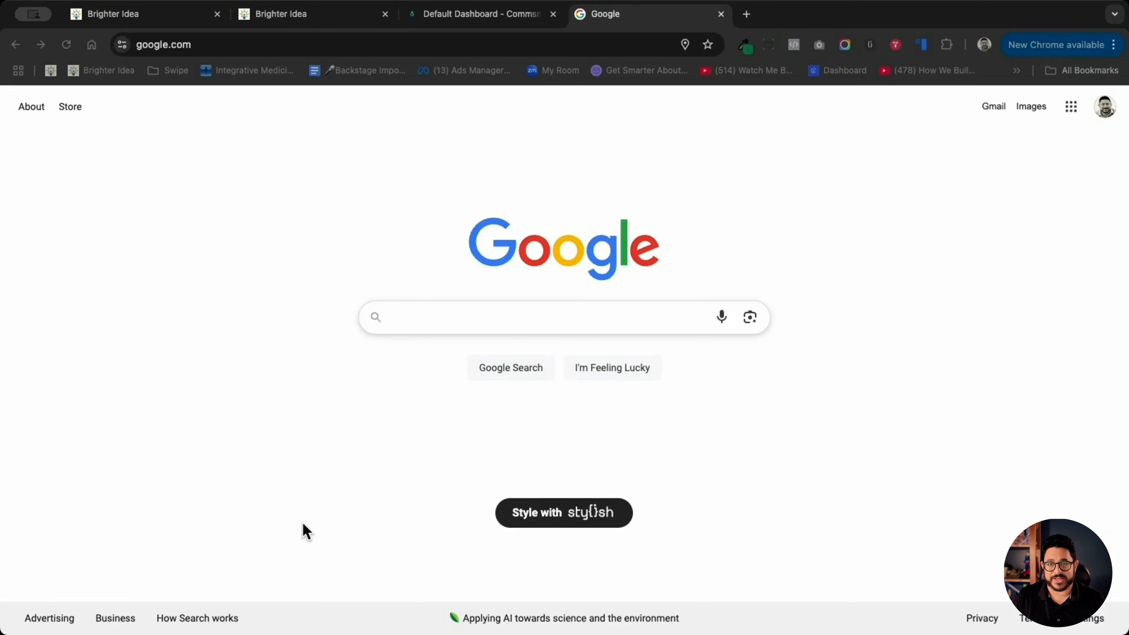
- Search Google for "open Ai Key" and open the OpenAI Platform API keys page from the results
left_click(287, 561)
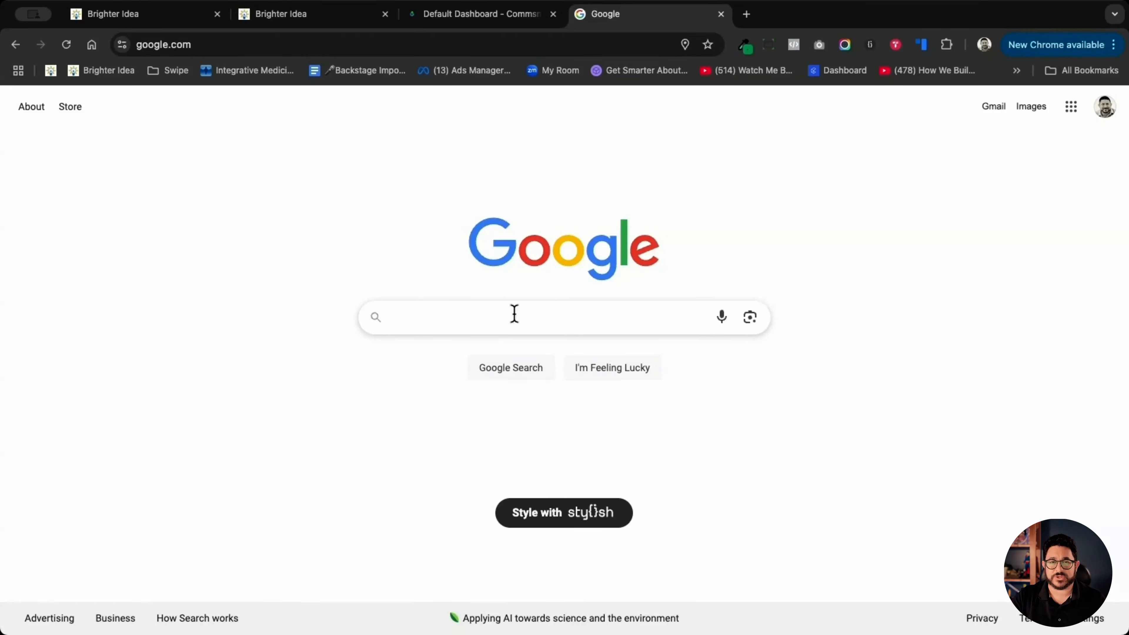
type("ope")
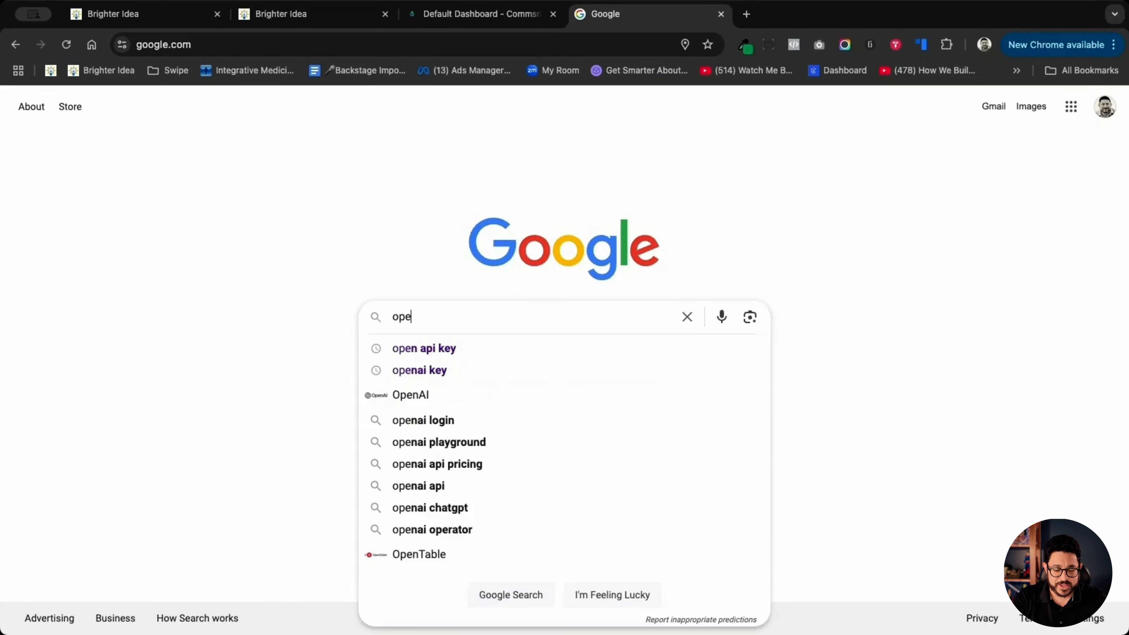
type("n Ai Key")
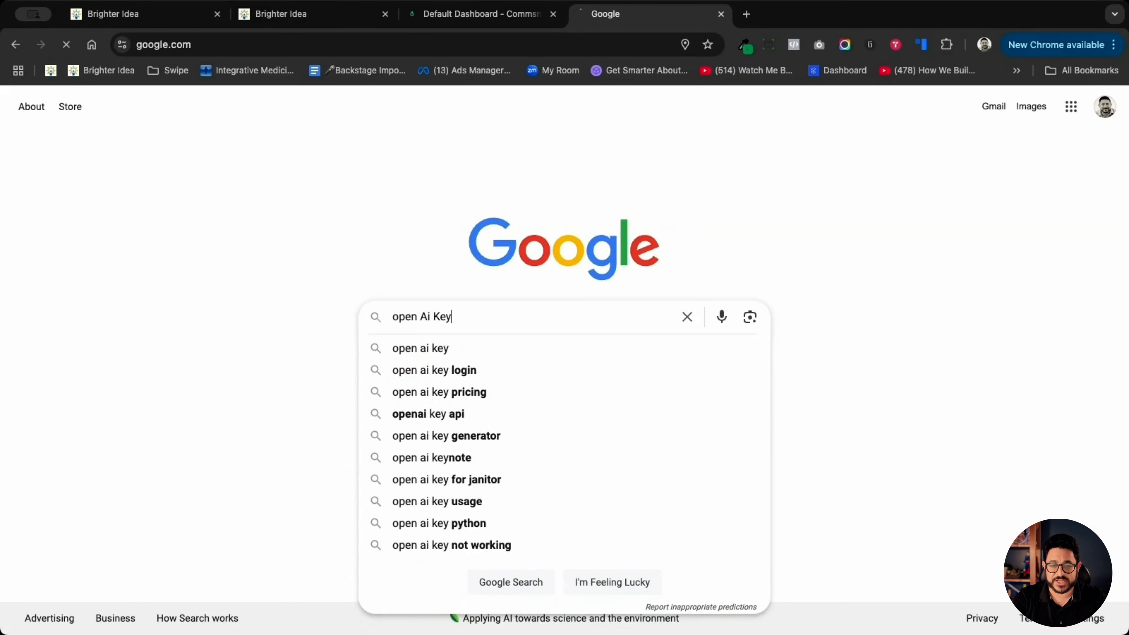
key("Return")
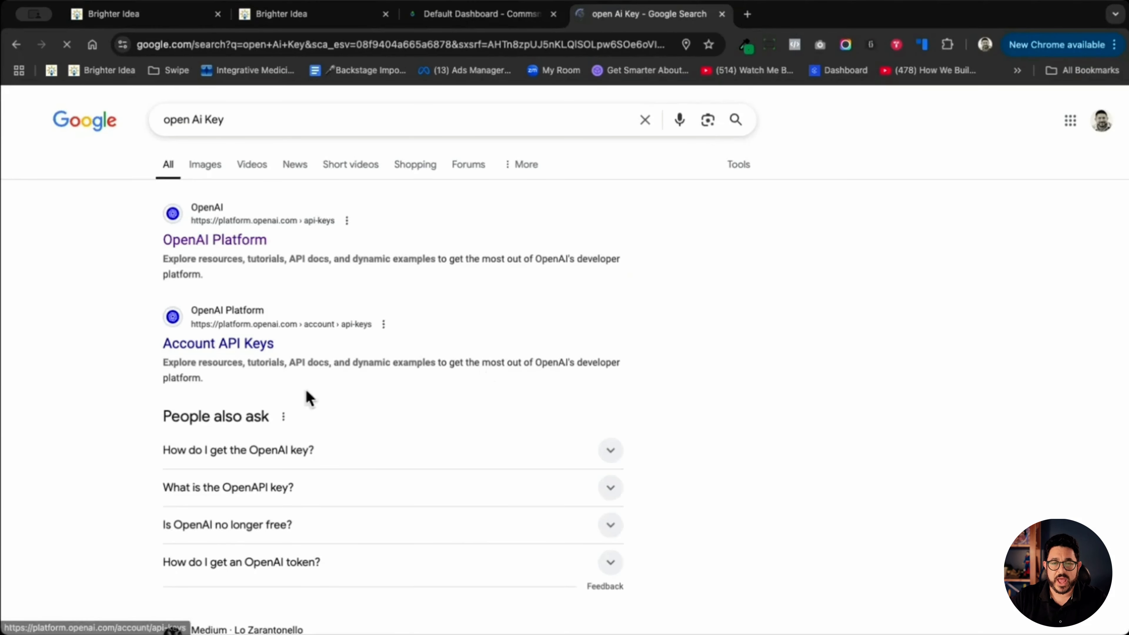
left_click(213, 241)
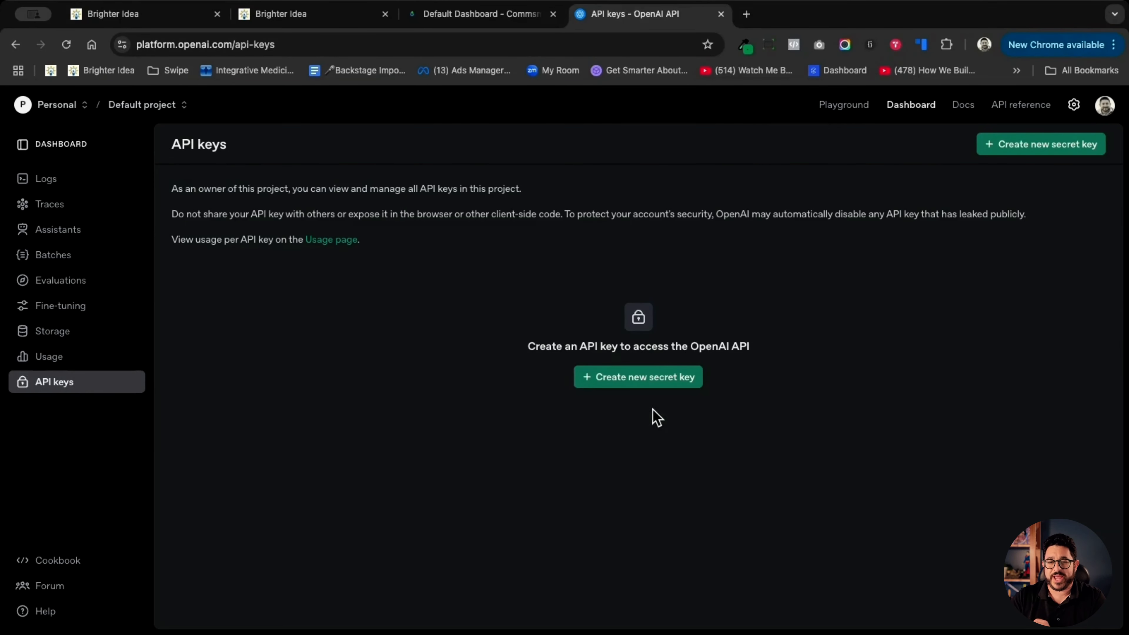
- Create a new OpenAI secret key named "Ghl Plugin Example" and copy the generated key
left_click(645, 385)
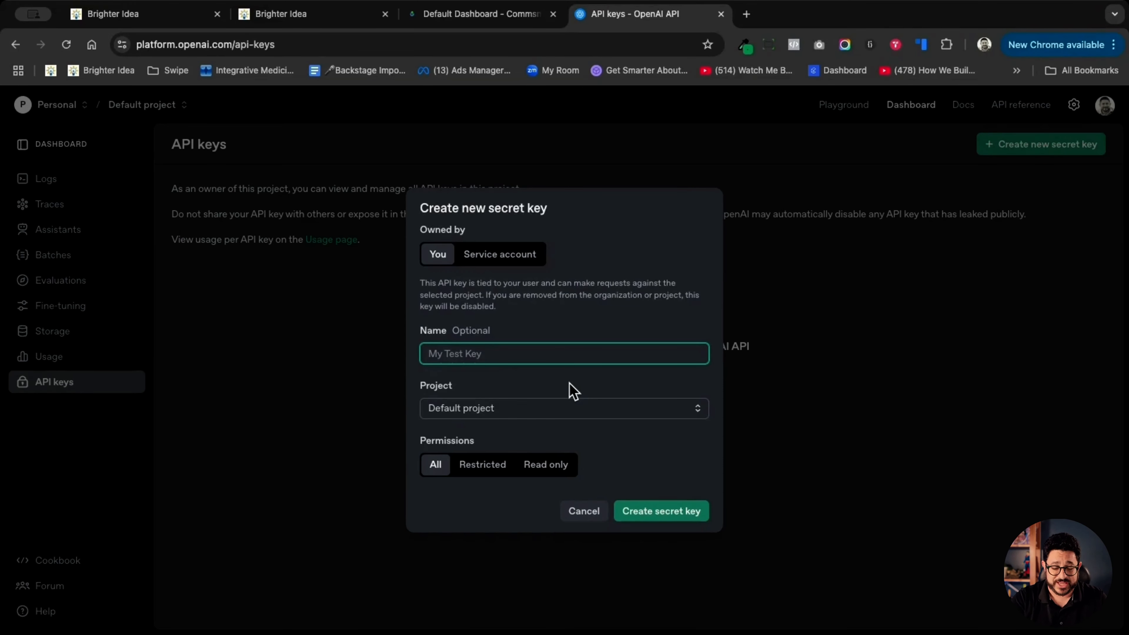
type("GHL")
key("BackSpace")
key("BackSpace")
key("BackSpace")
type("G")
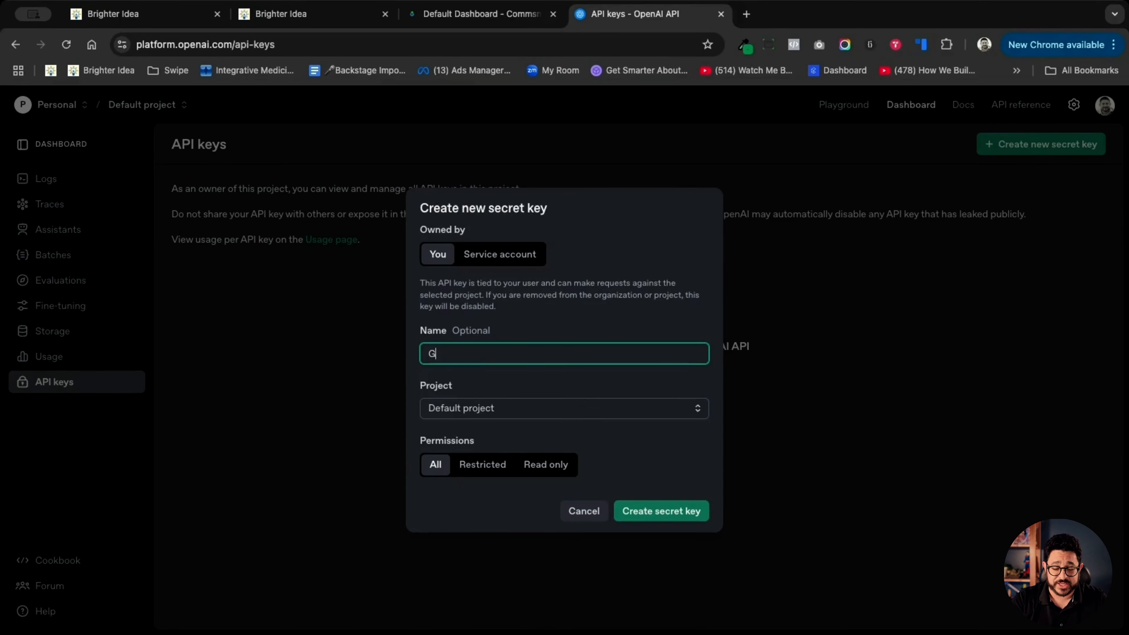
type("hl Plugin")
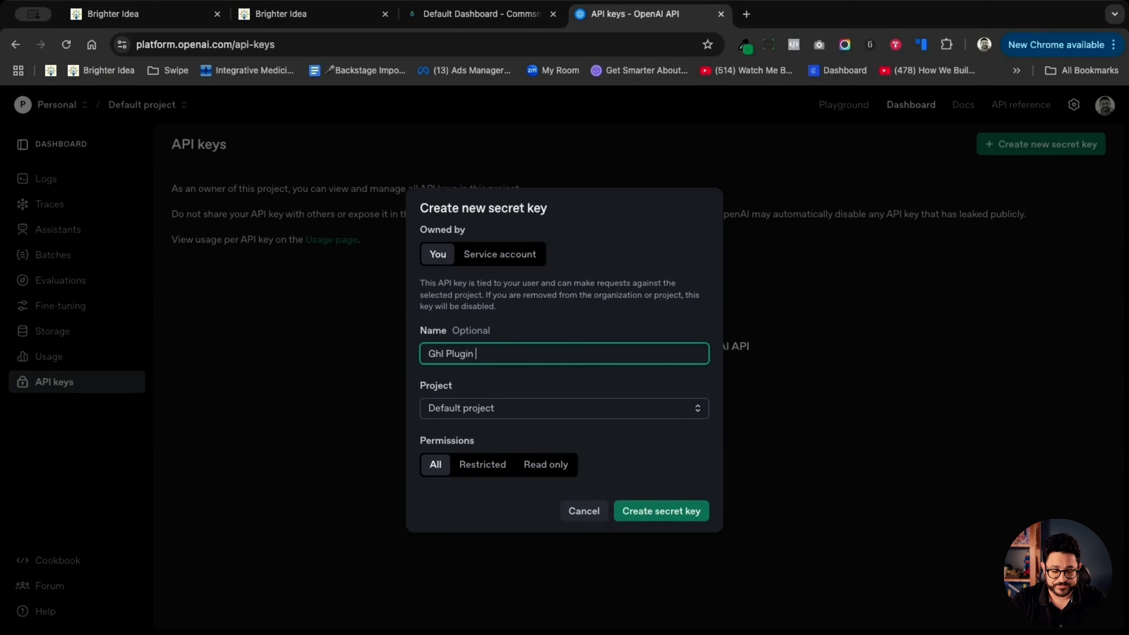
type(" Example")
left_click(637, 511)
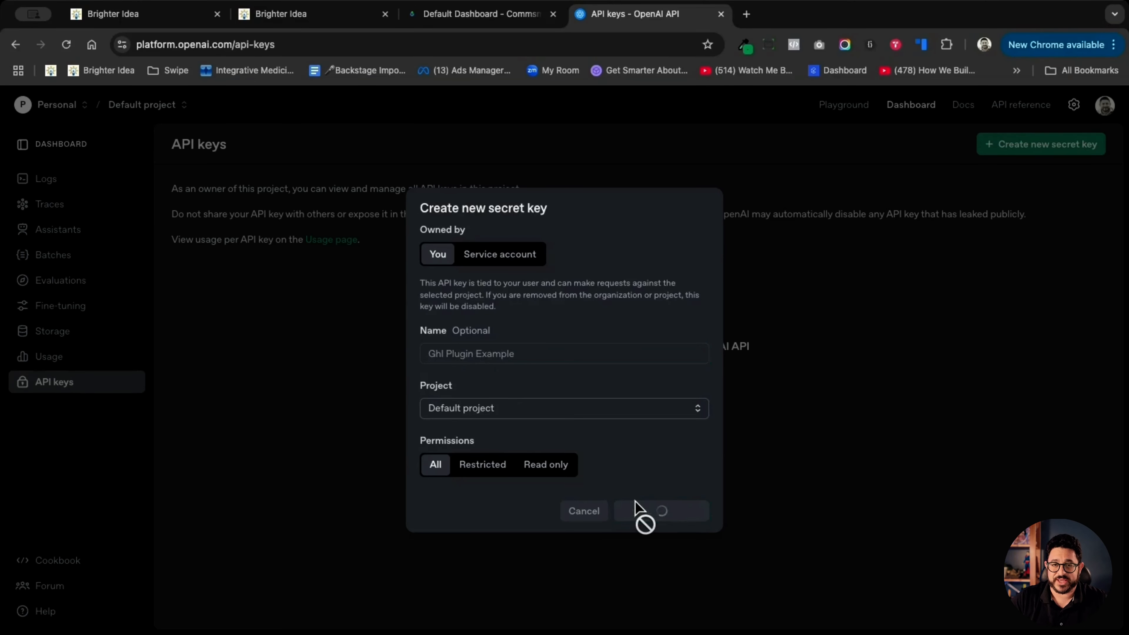
left_click(687, 375)
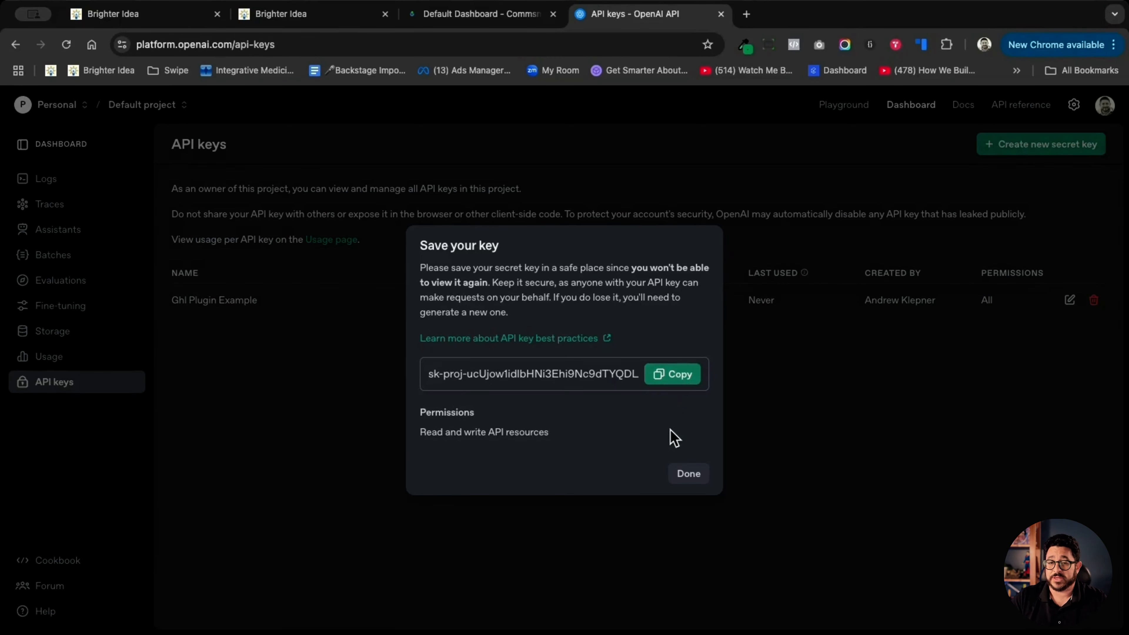
left_click(697, 478)
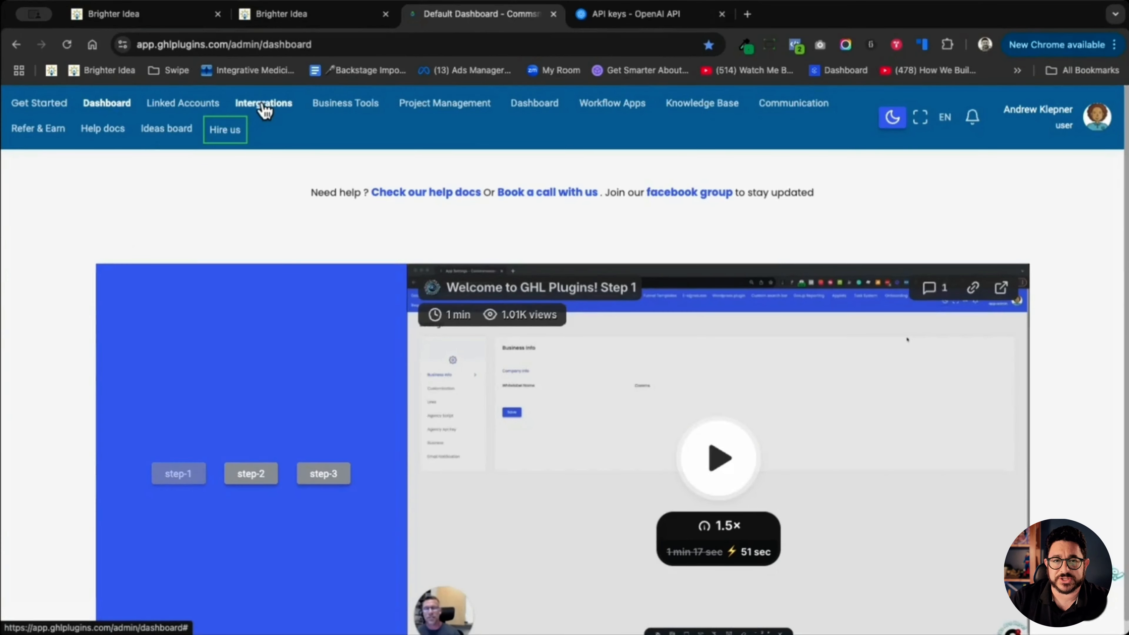
- Switch to GHL Plugins, open the Custom Values Form integration and select the Design Client account as the location
left_click(265, 107)
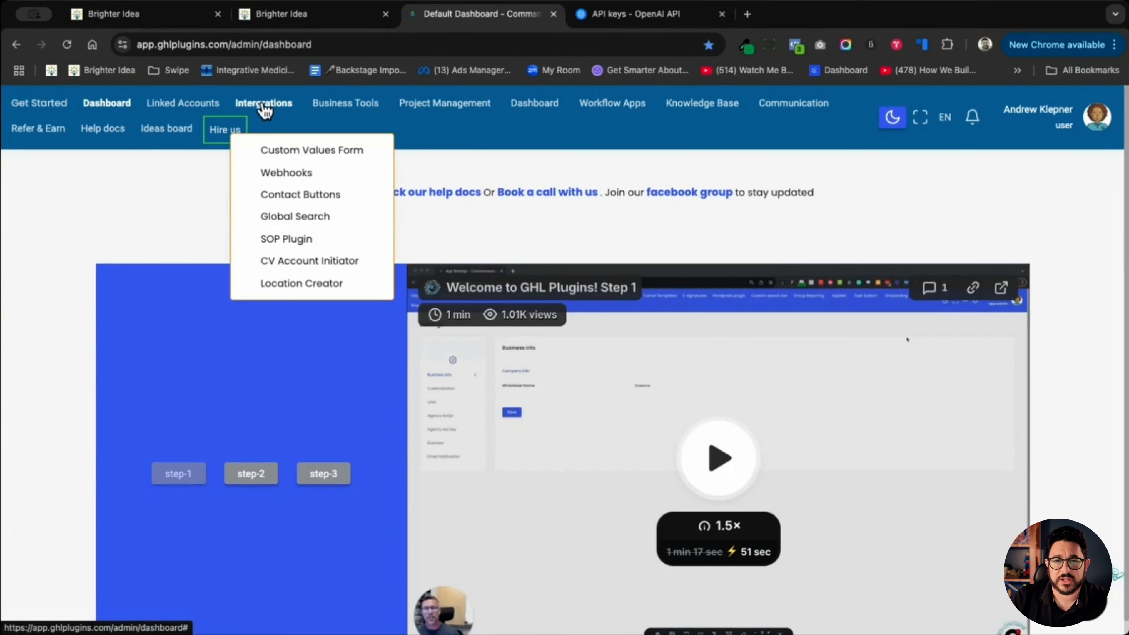
left_click(320, 153)
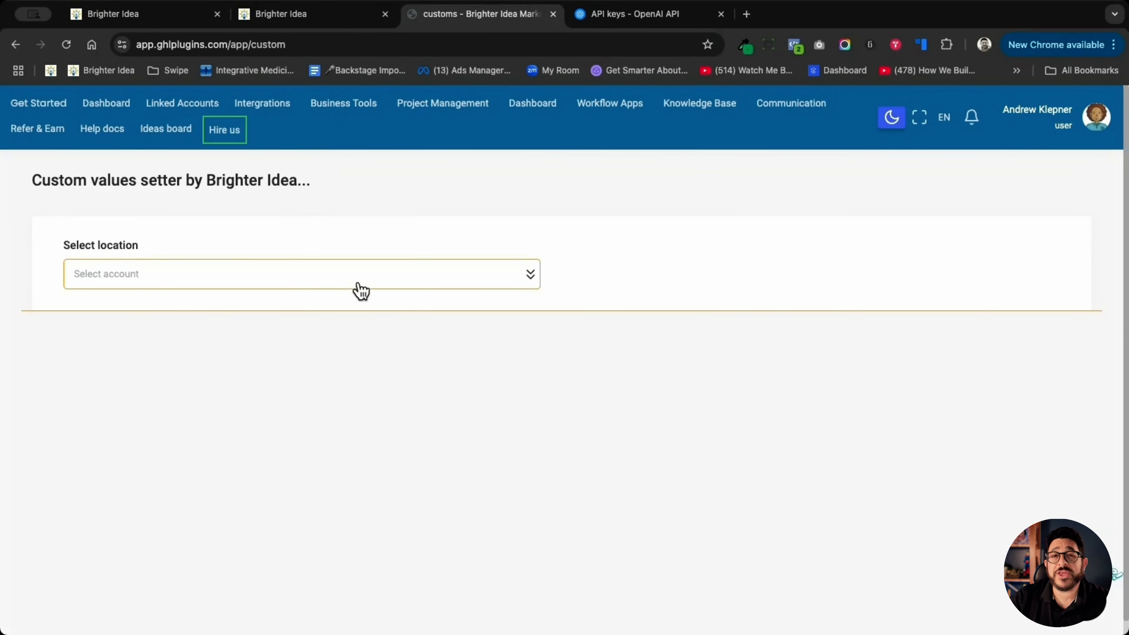
left_click(298, 285)
left_click(293, 285)
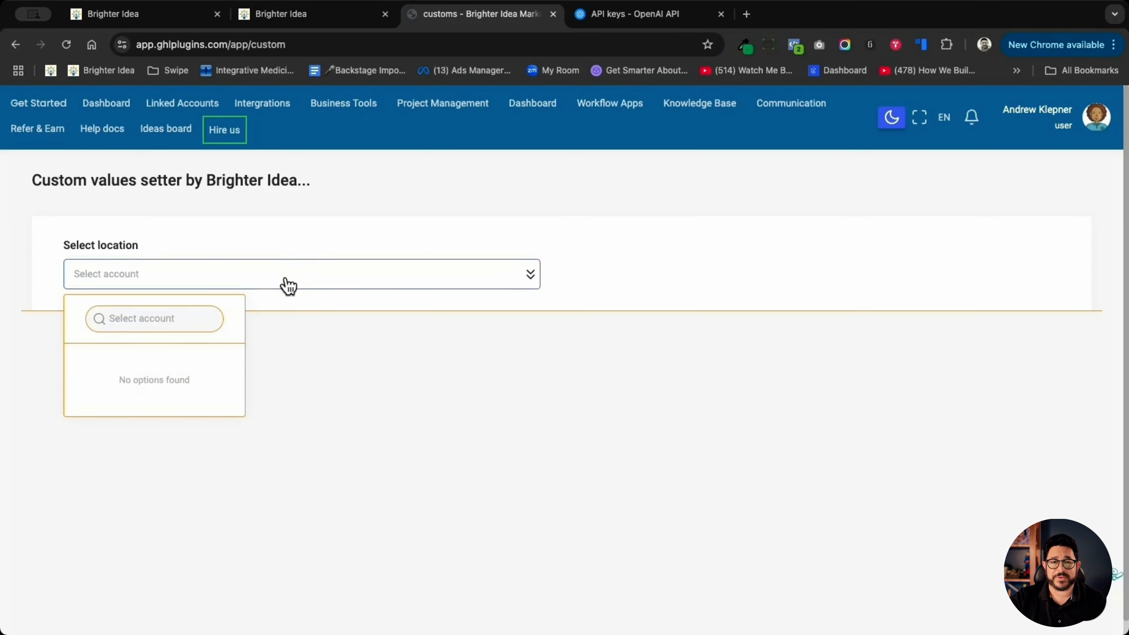
left_click(141, 320)
type("design client")
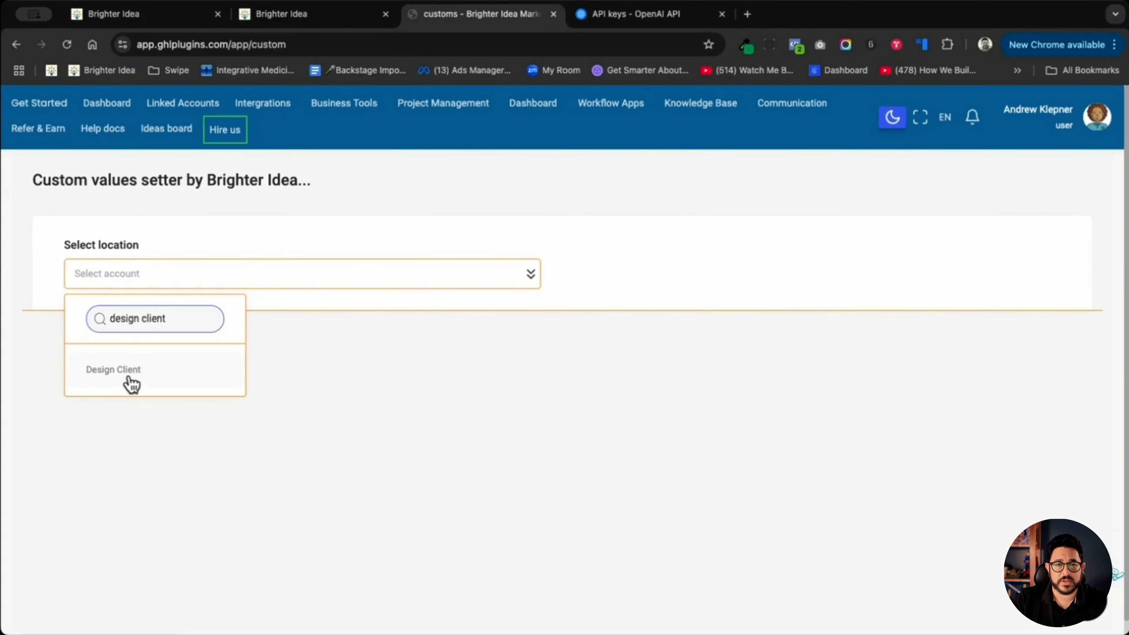
left_click(131, 381)
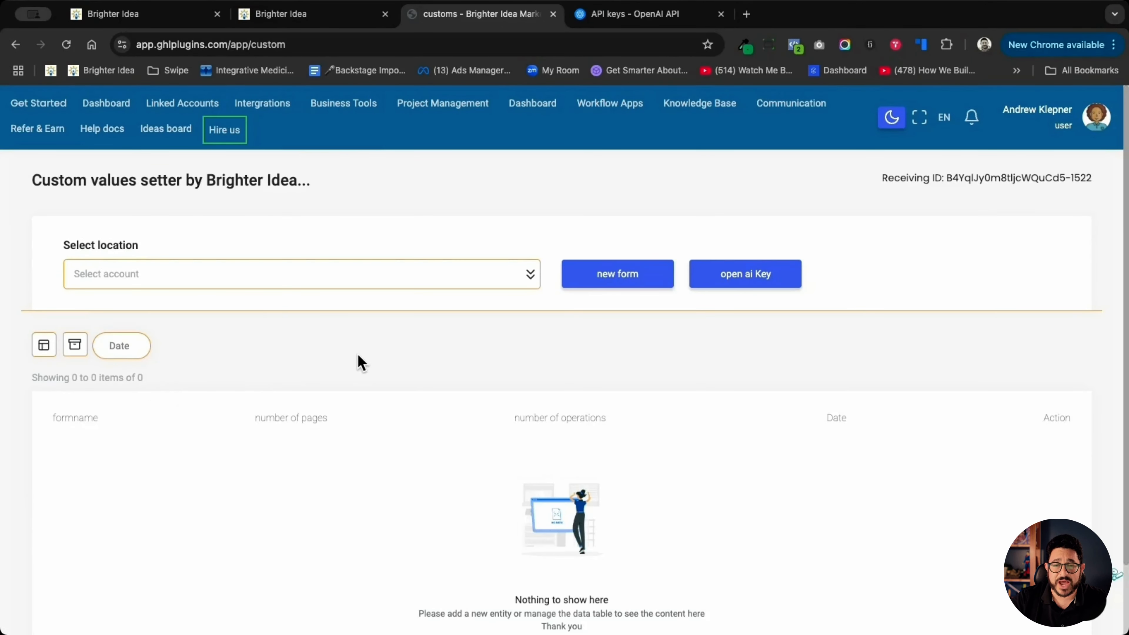
- Start a new form and enter "We use this form to build out our lead magnet" as its introductory text
left_click(643, 278)
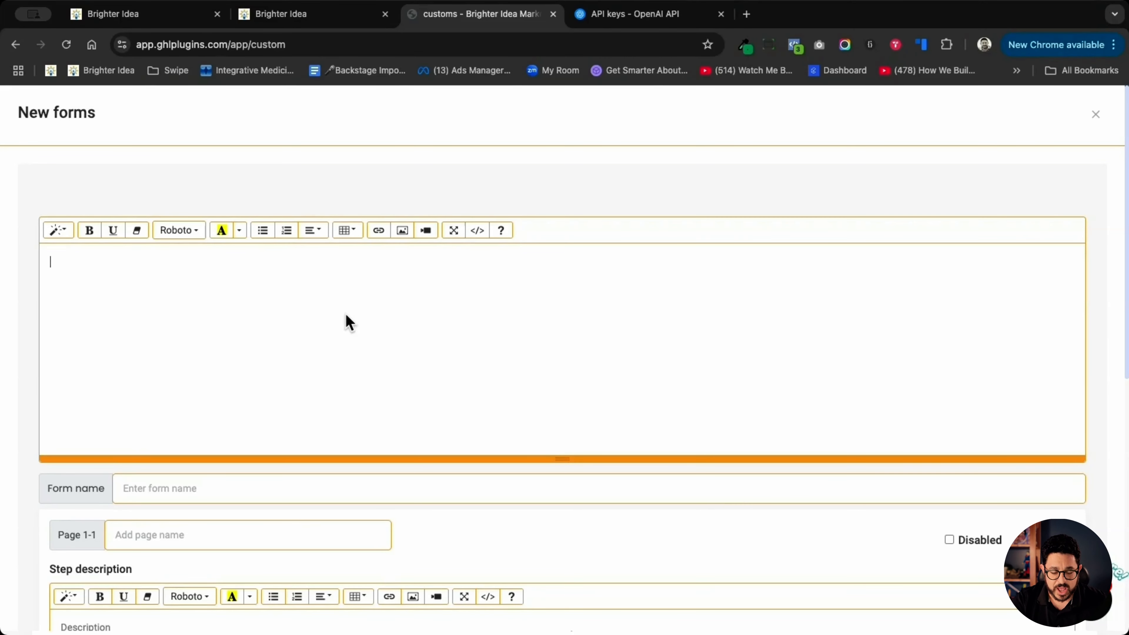
type("We use this for")
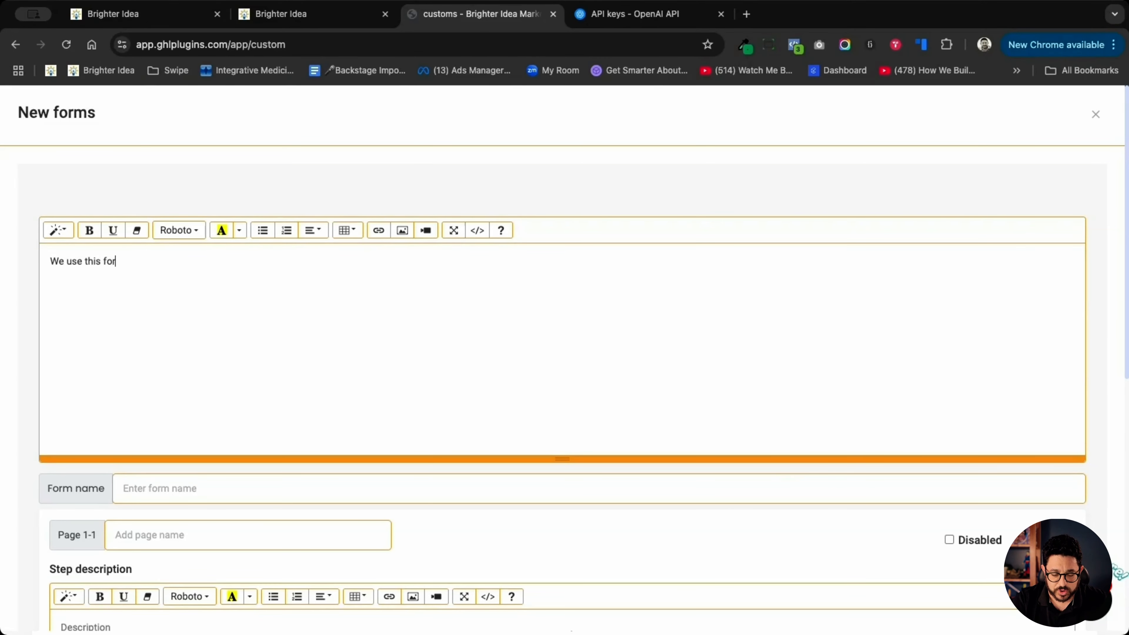
type("m to buil")
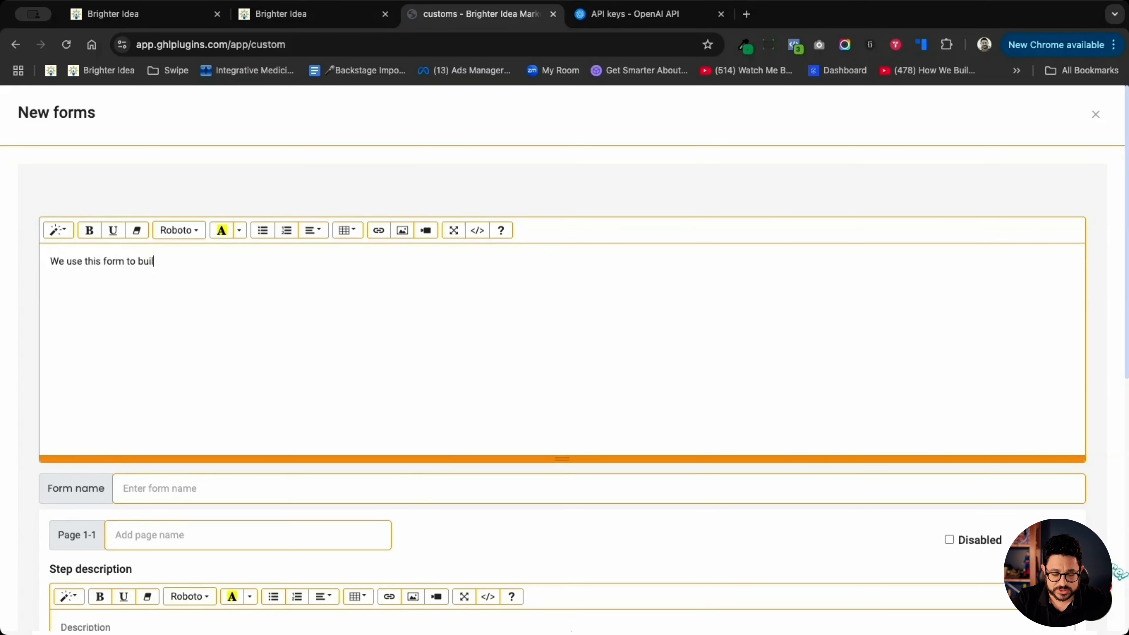
type("d out our lead magnet")
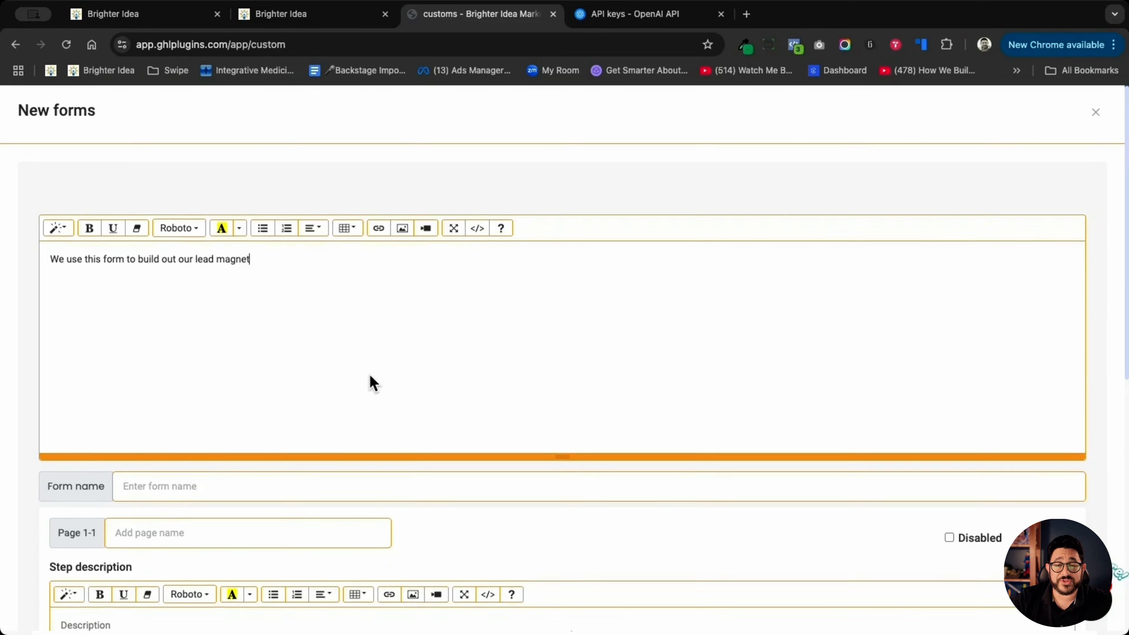
- Name the new form "Lead Magnet Content Form"
scroll(372, 382, "down", 1)
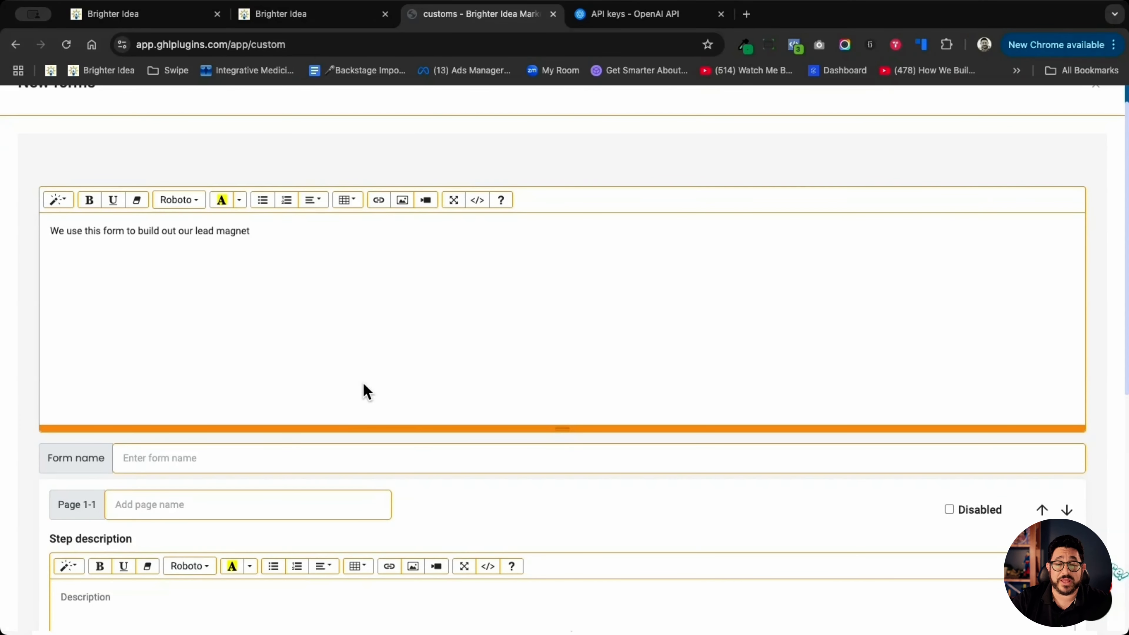
left_click(272, 454)
type("L")
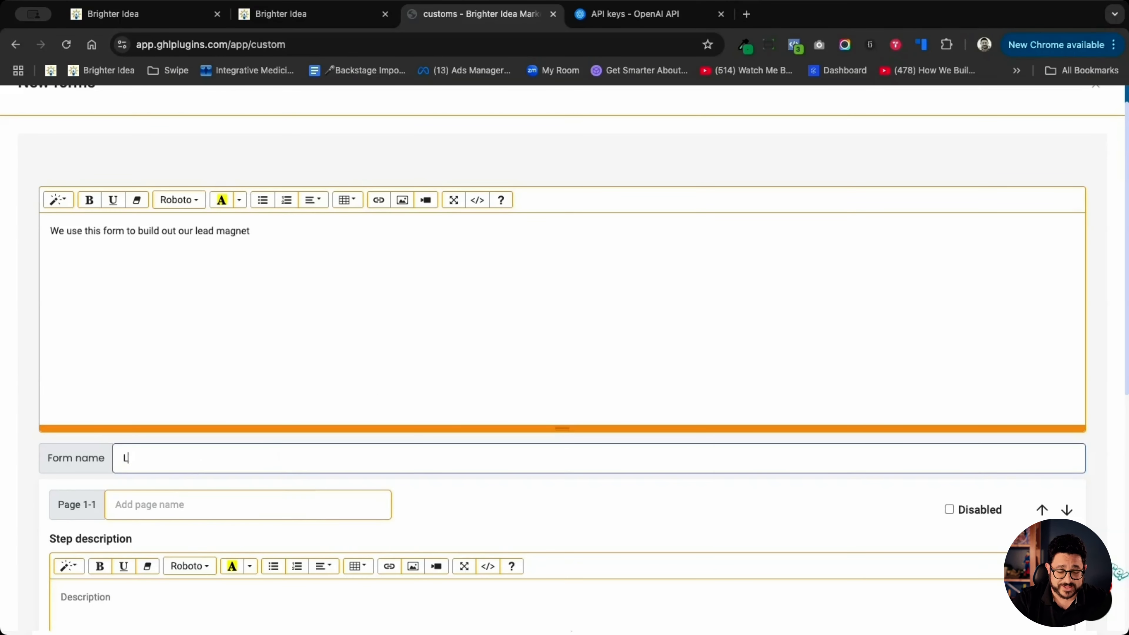
type("ead Magnet")
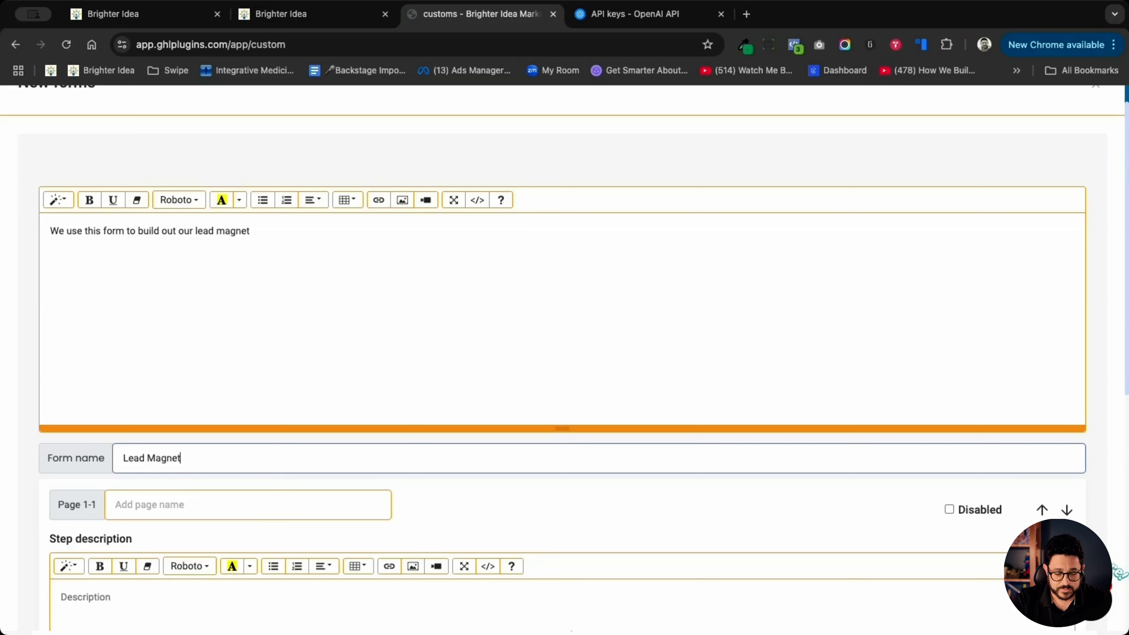
type(" Content Form")
- Name the form's first page "Page 1"
scroll(340, 440, "down", 2)
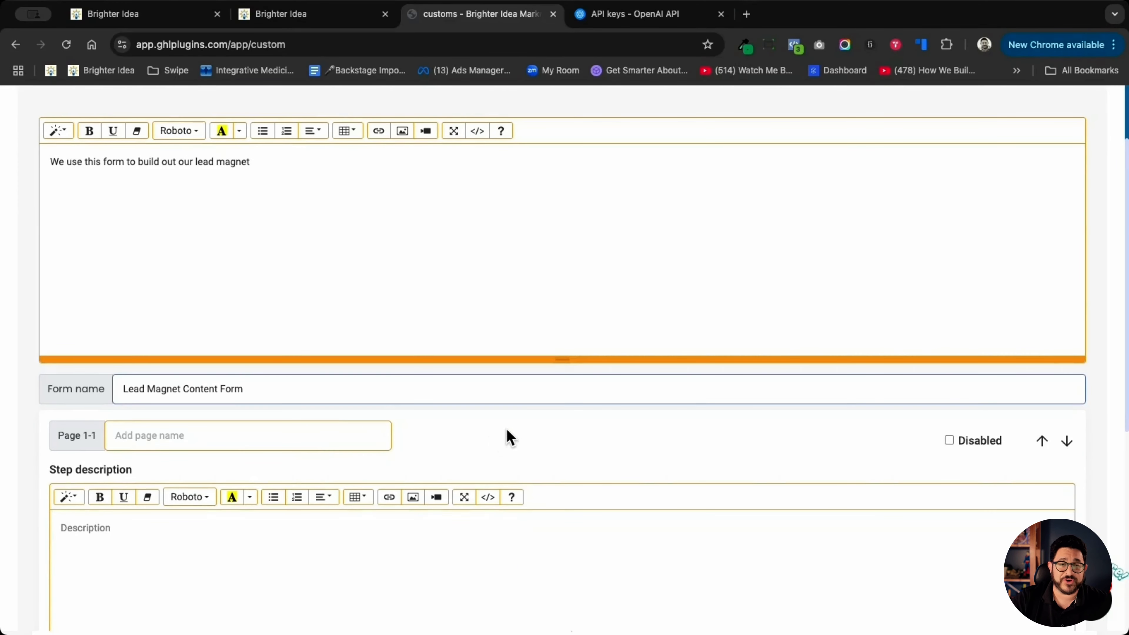
scroll(506, 435, "down", 3)
left_click(240, 438)
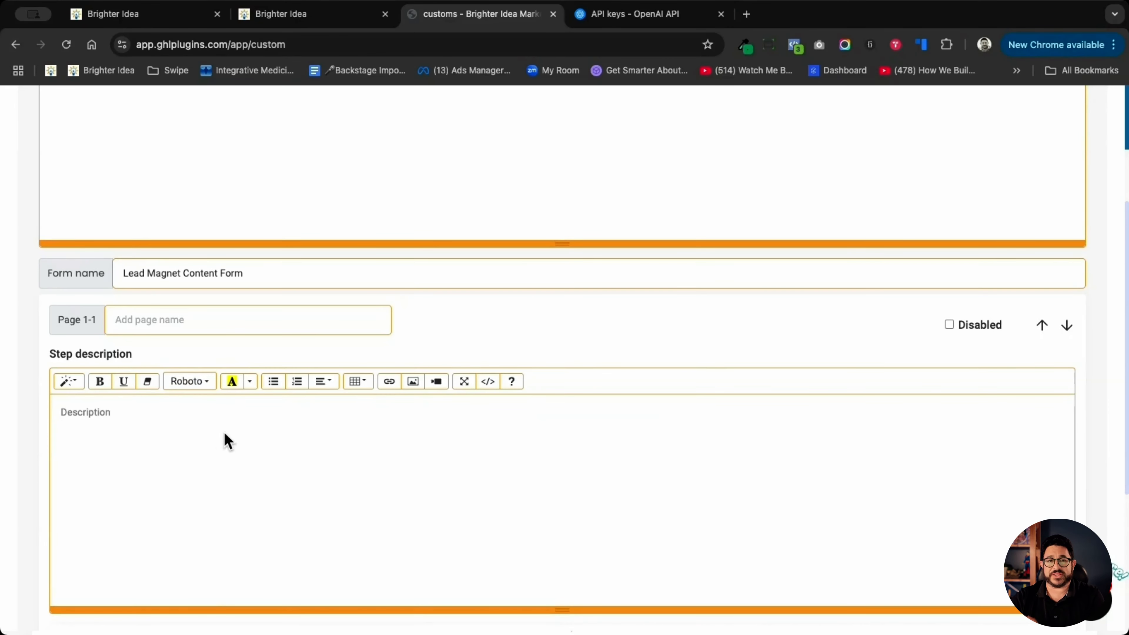
left_click(163, 319)
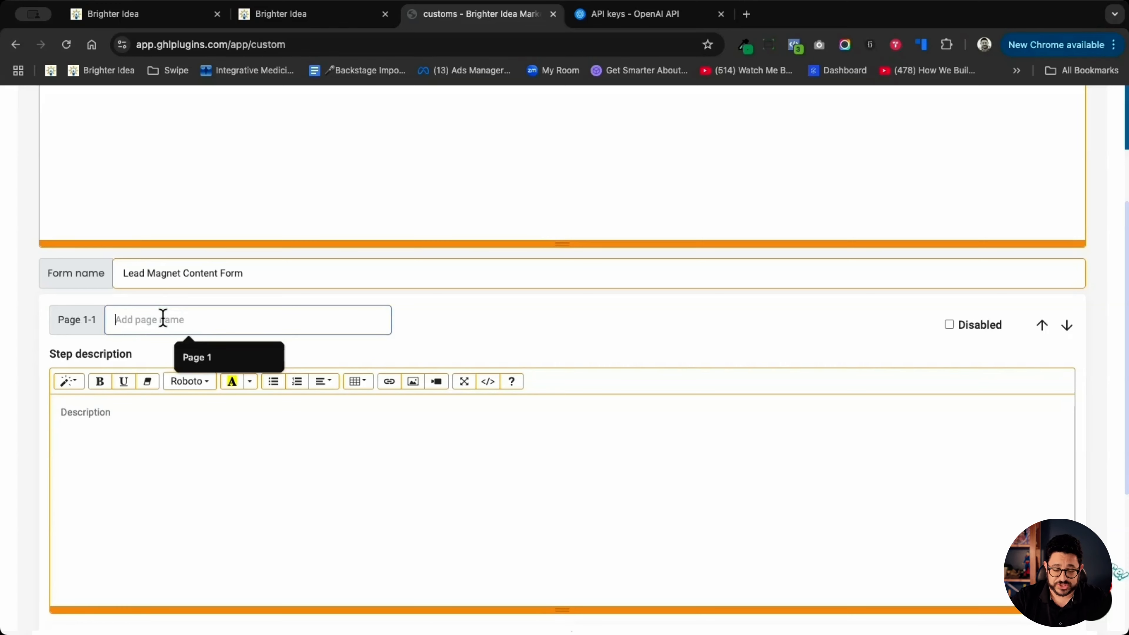
type("Page 1")
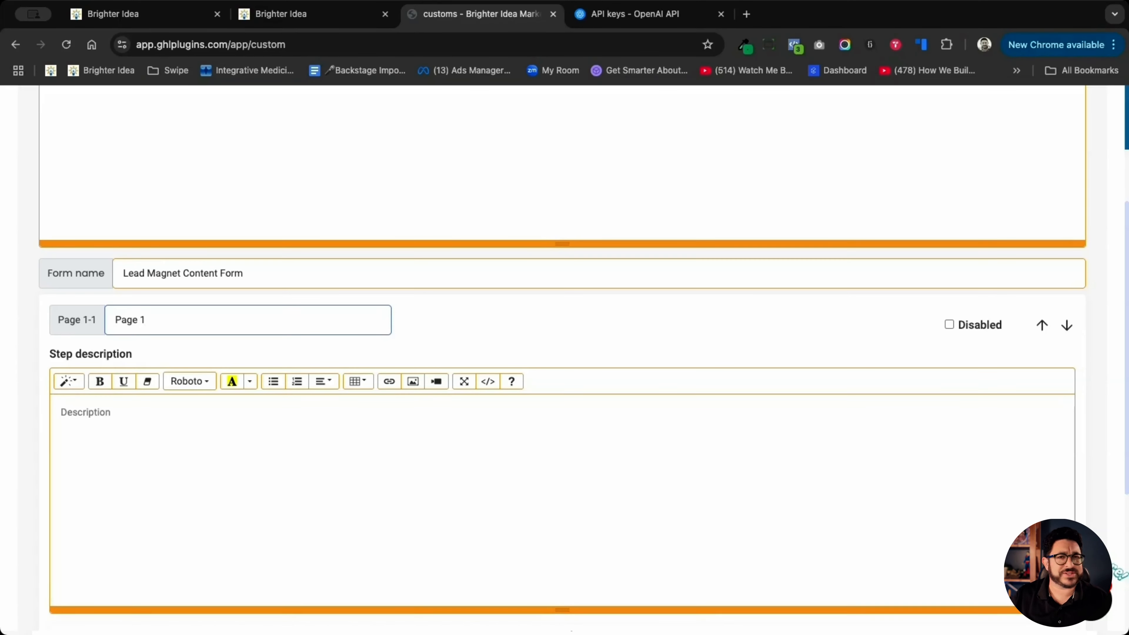
- Enter "Information for the lead magnet" as the step description of Page 1
left_click(120, 421)
type("In")
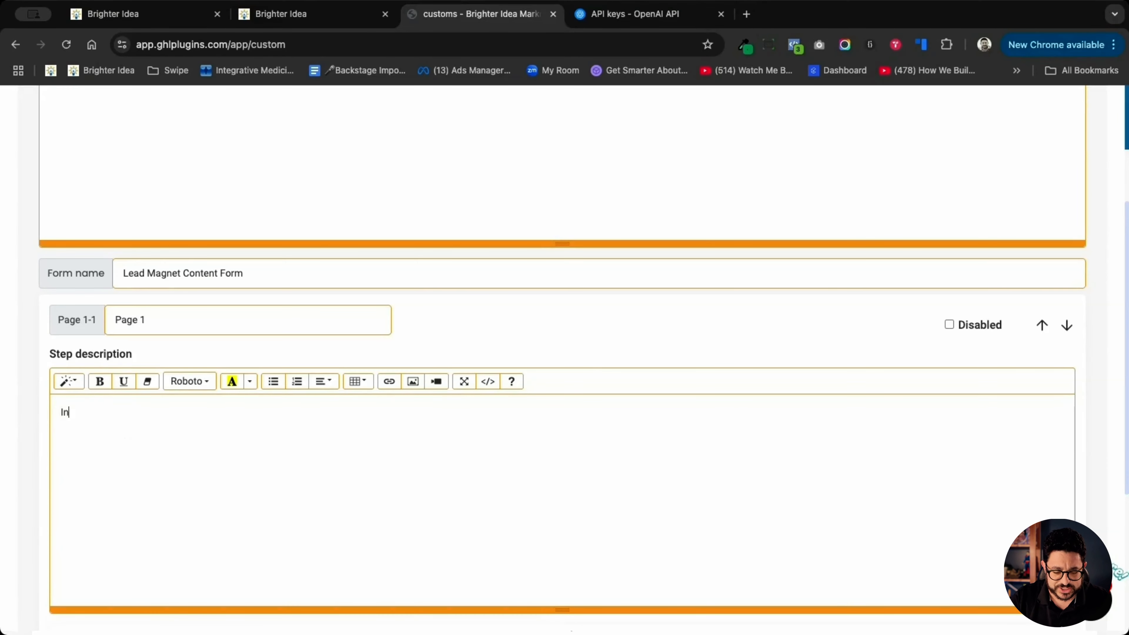
type("formation for ")
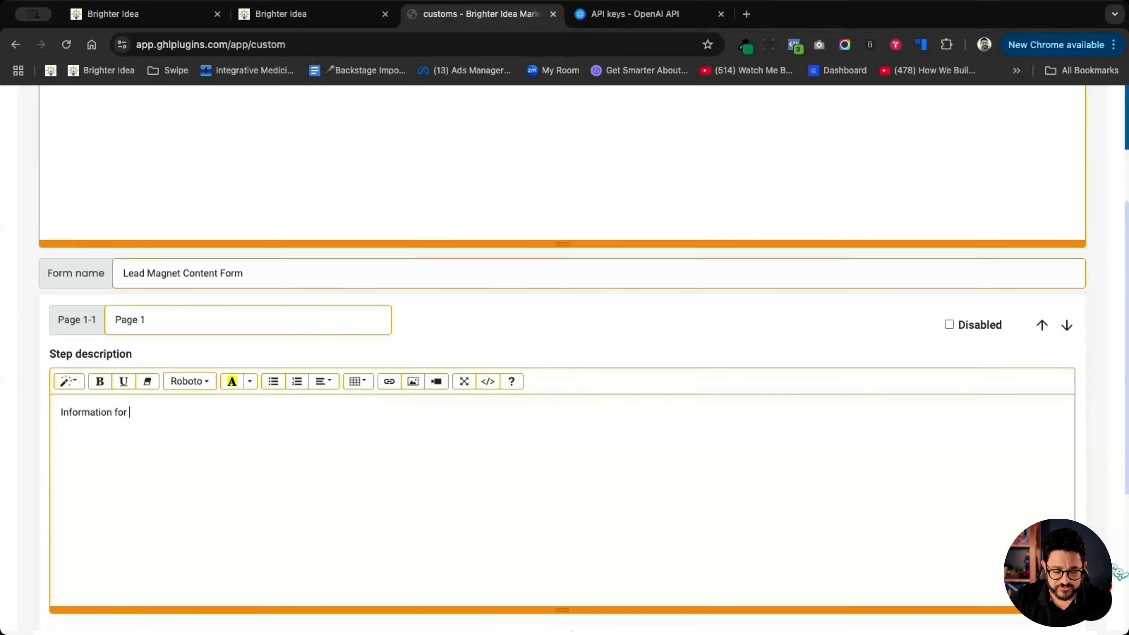
type("the lead magnet")
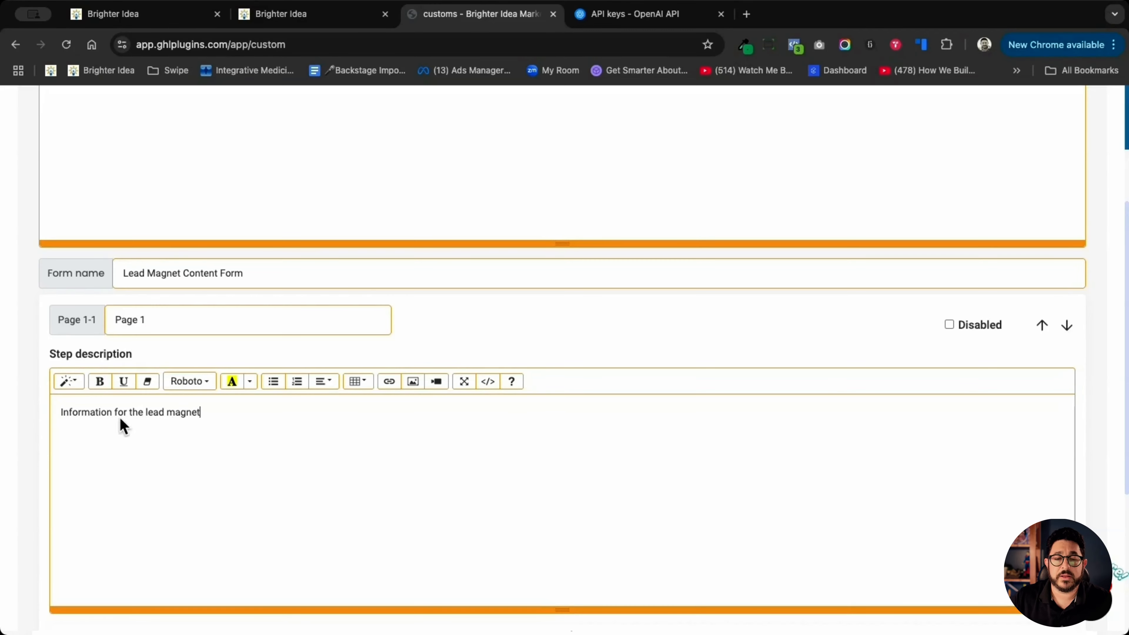
- Assign the Your Name custom value to Page 1's first field and review that field's additional settings
scroll(143, 490, "down", 1)
scroll(143, 490, "down", 5)
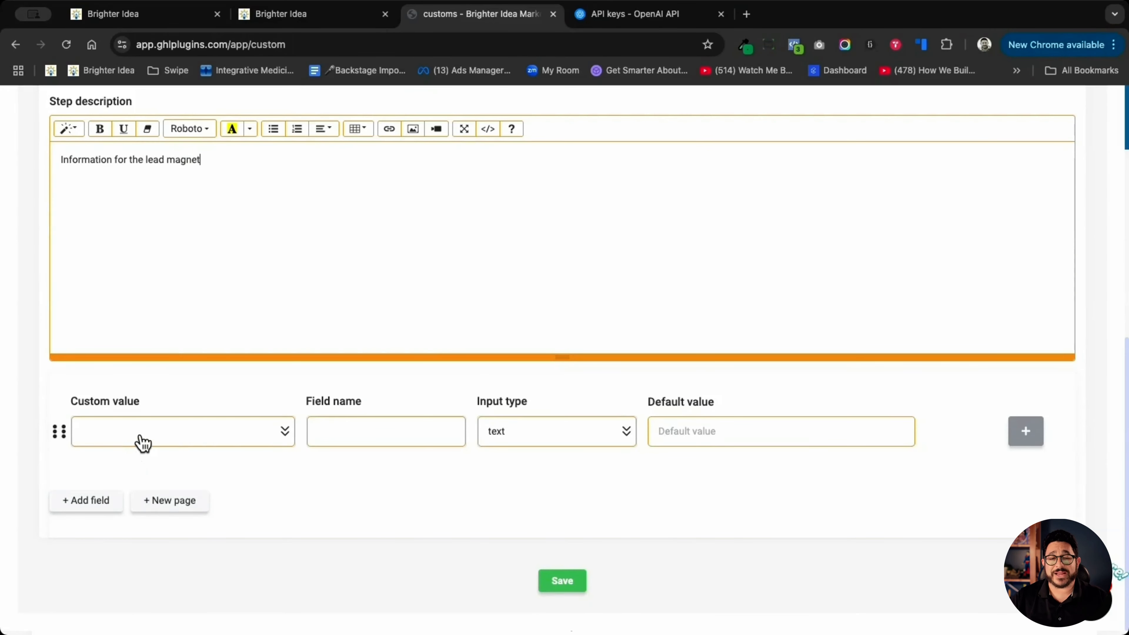
left_click(170, 441)
scroll(196, 338, "down", 6)
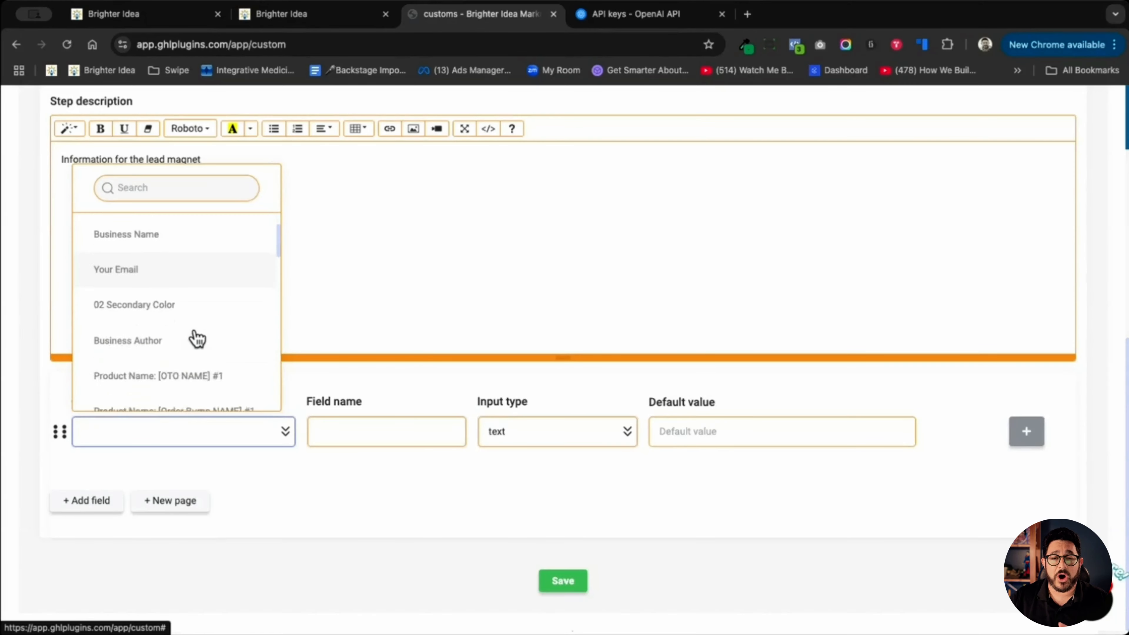
scroll(196, 338, "down", 8)
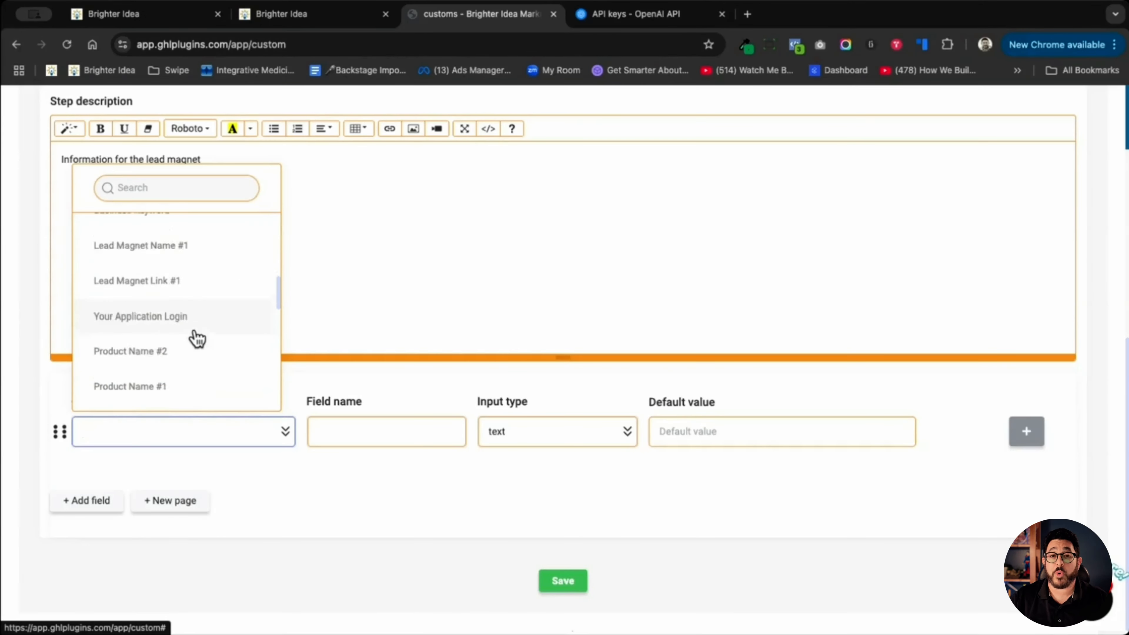
scroll(196, 338, "down", 3)
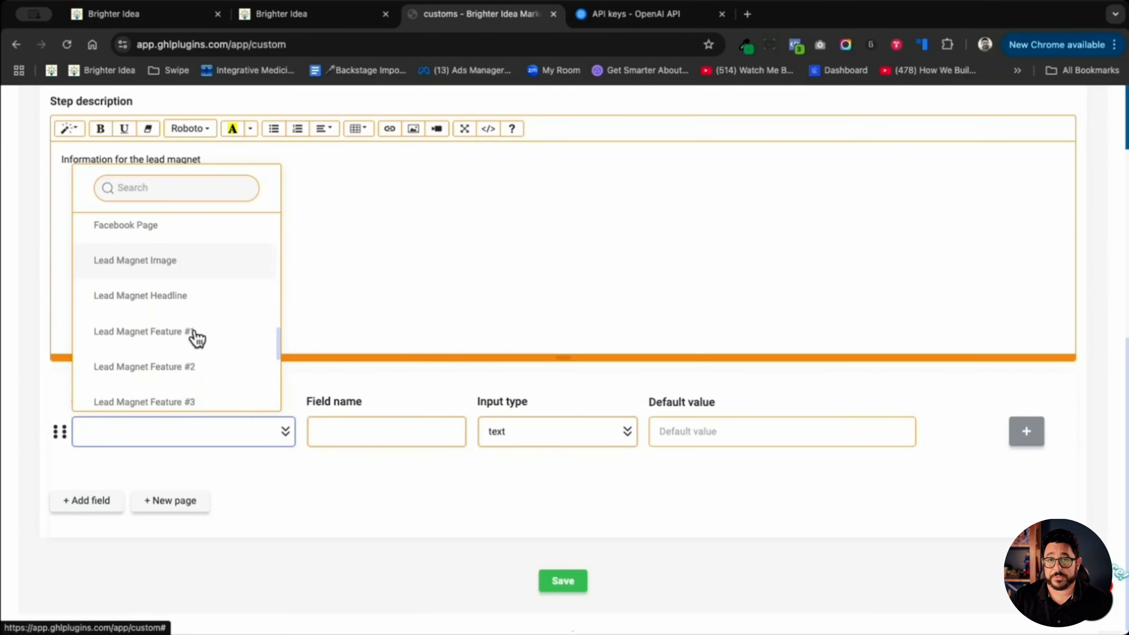
scroll(196, 338, "up", 5)
scroll(196, 338, "up", 10)
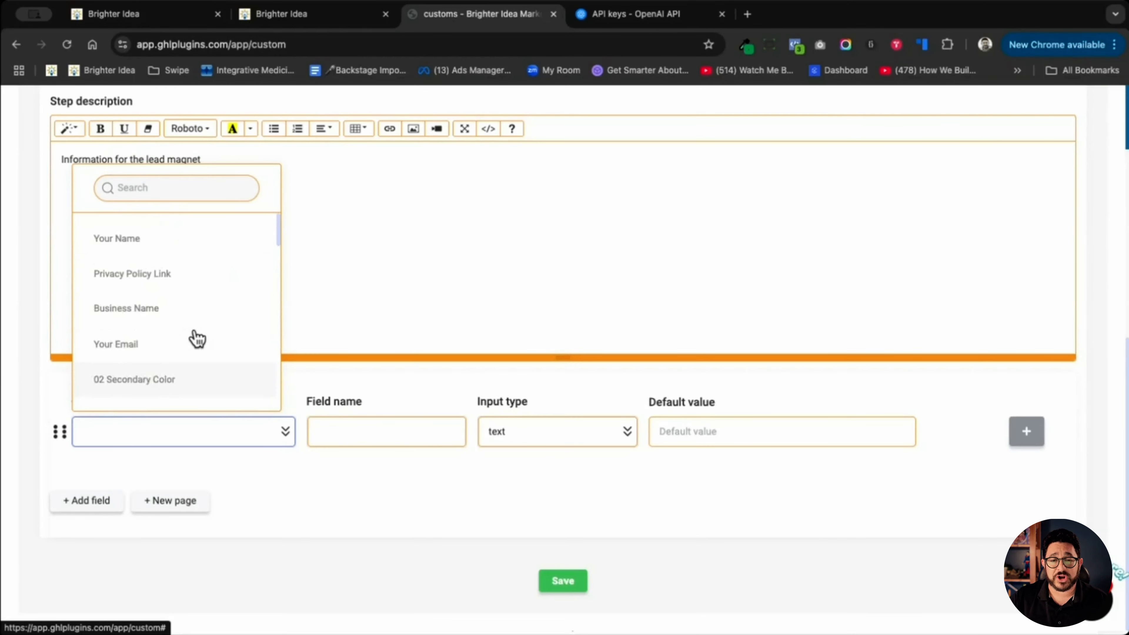
left_click(176, 253)
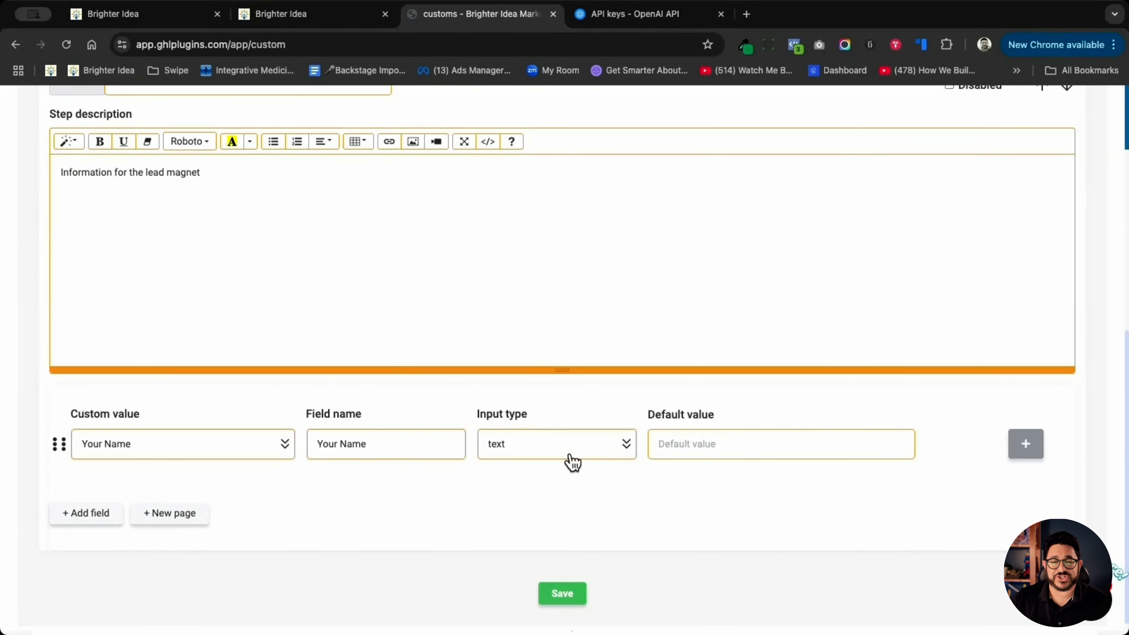
left_click(1027, 447)
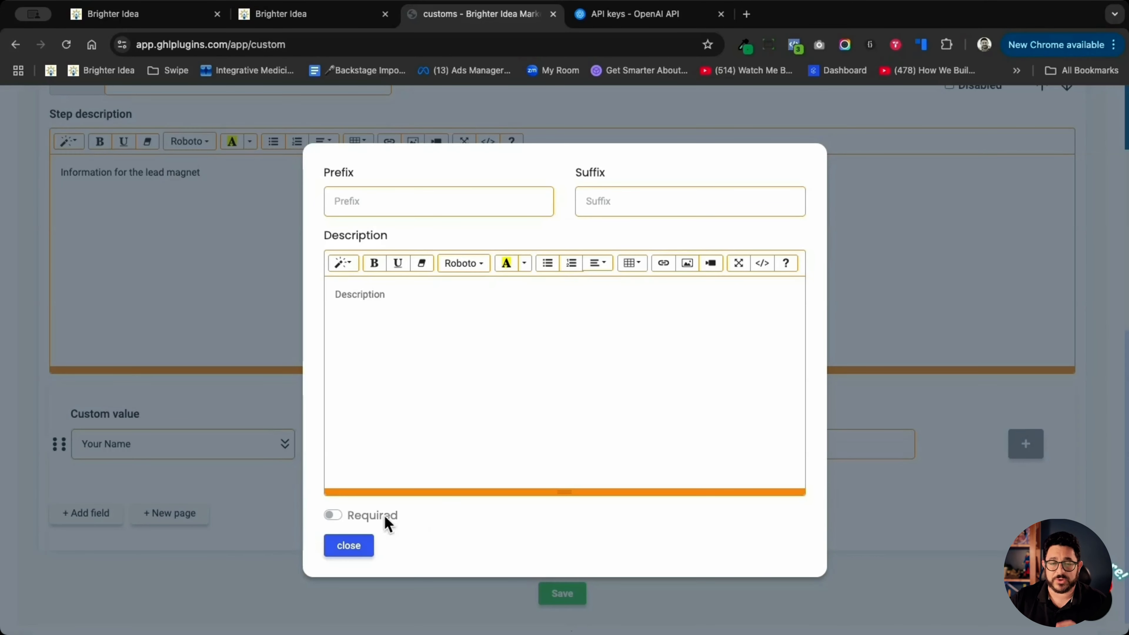
left_click(347, 552)
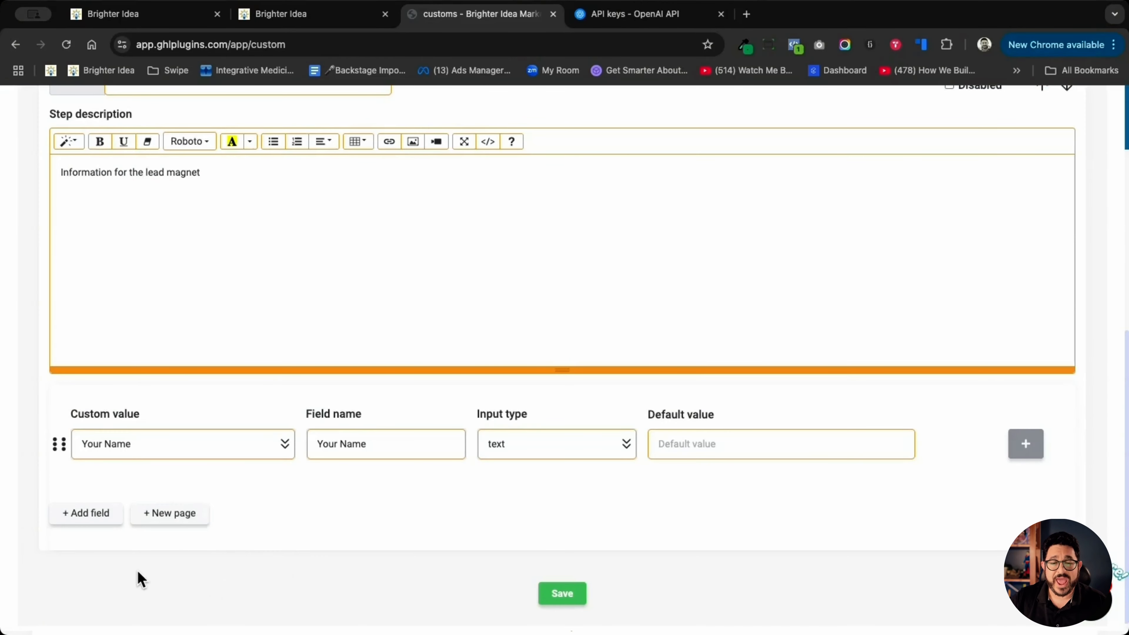
- Add a second field to Page 1 and assign it the Business Name custom value
left_click(89, 516)
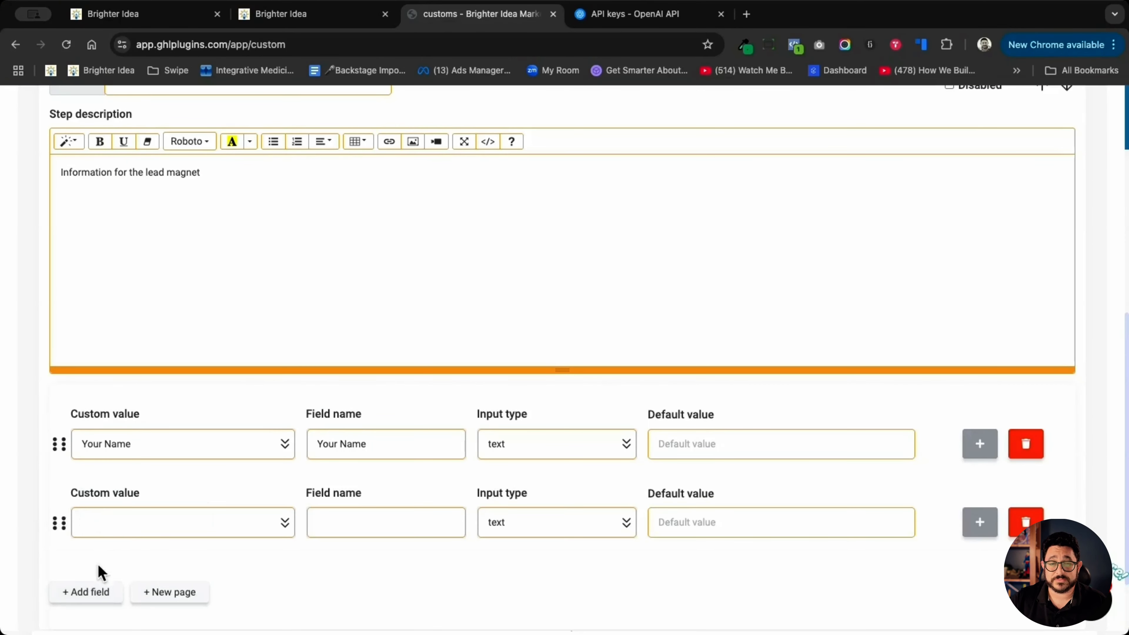
left_click(107, 536)
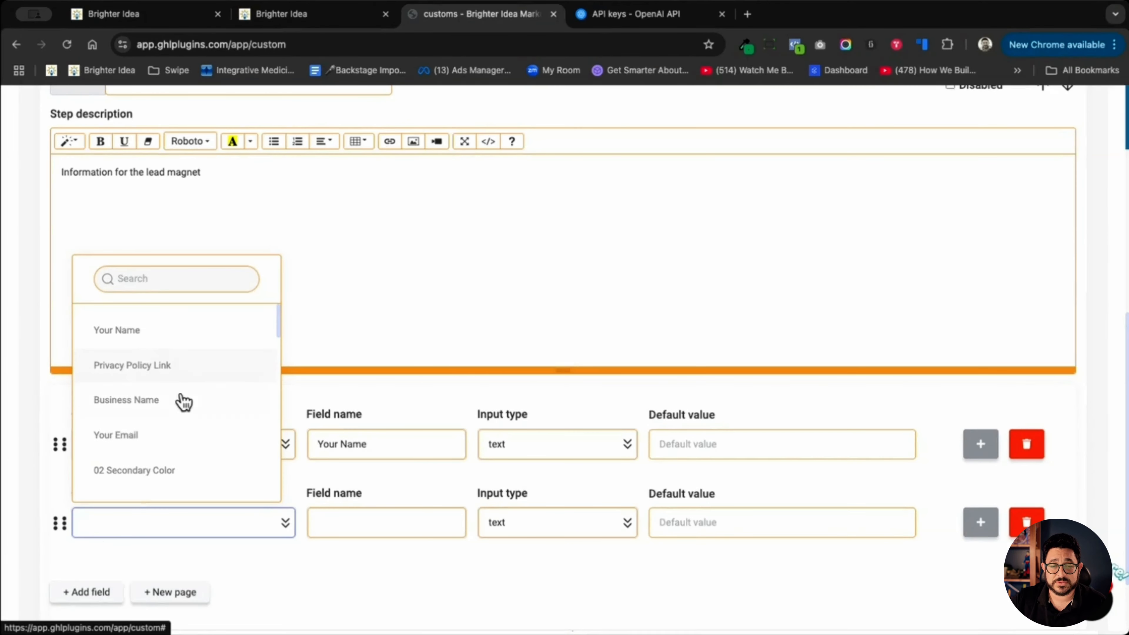
left_click(170, 408)
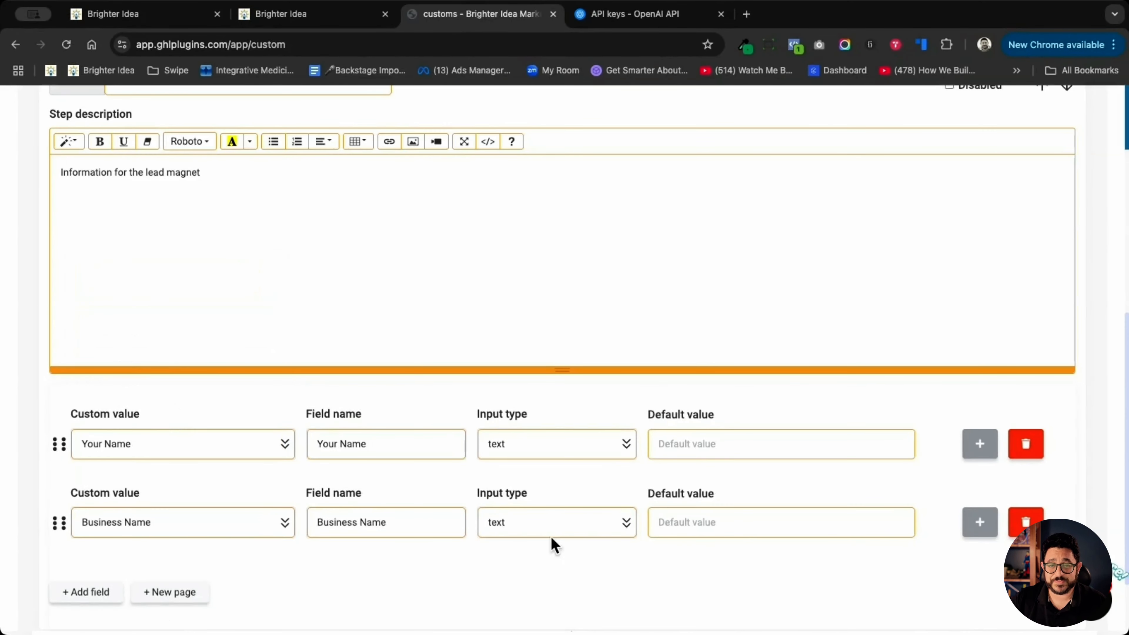
- Add a third field for the 01 Primary Color custom value with the Color picker input type
left_click(83, 598)
scroll(253, 502, "down", 4)
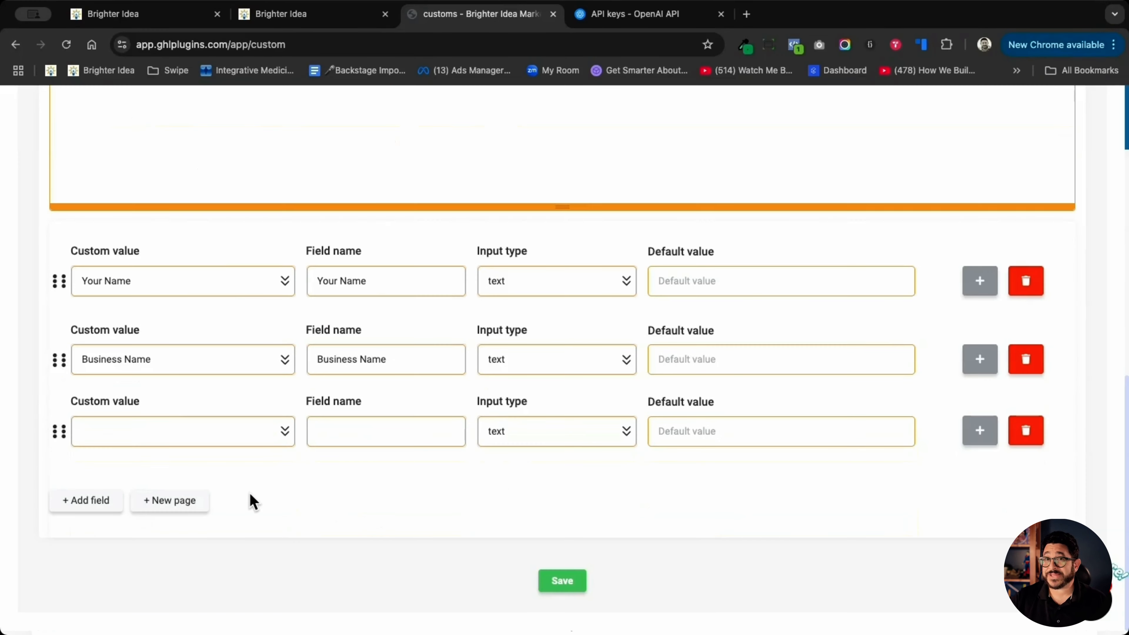
left_click(237, 443)
scroll(219, 313, "down", 10)
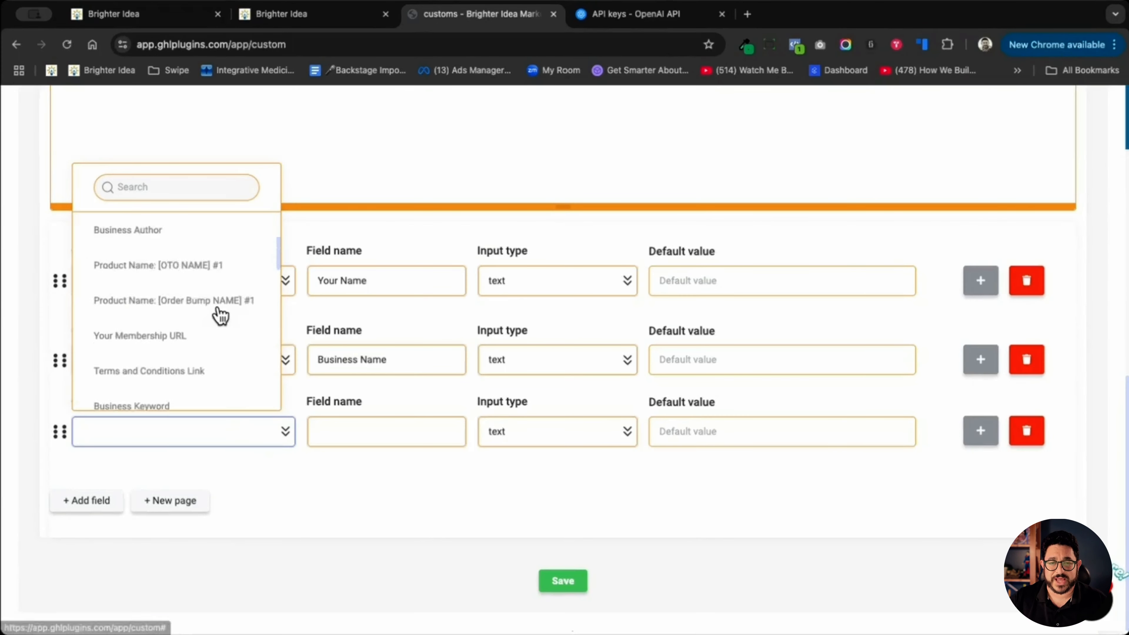
left_click(157, 383)
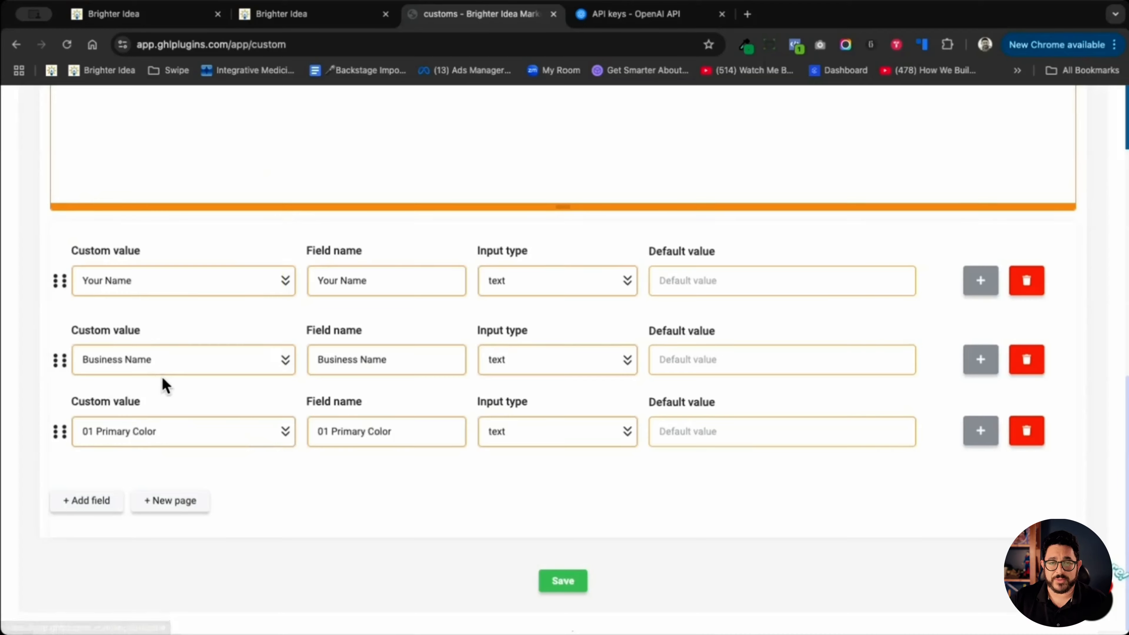
left_click(563, 442)
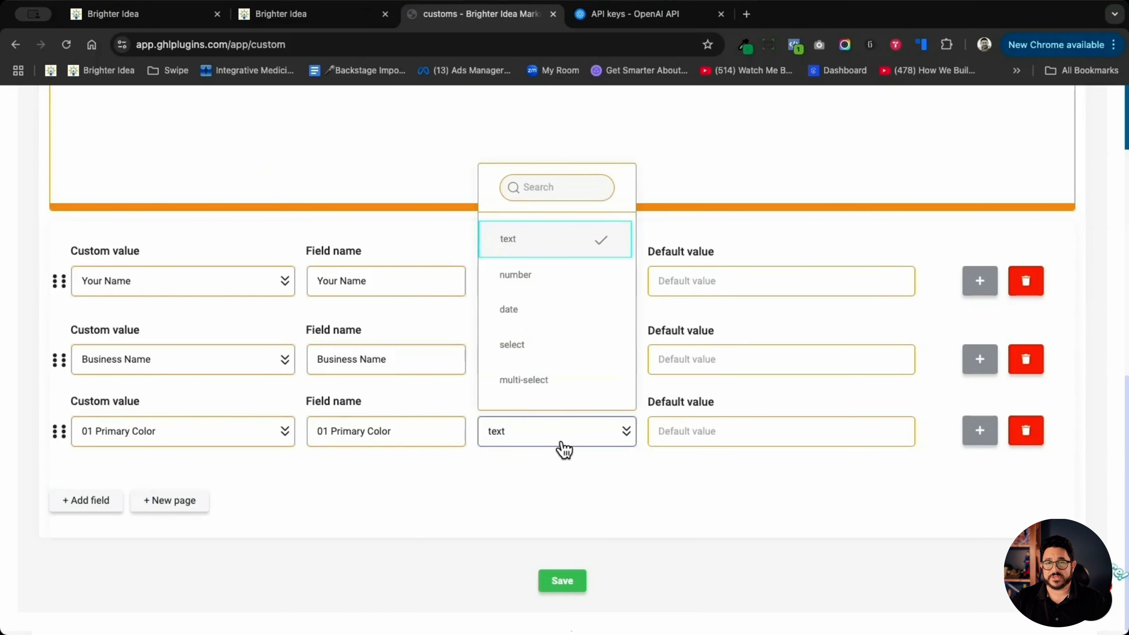
scroll(567, 354, "down", 5)
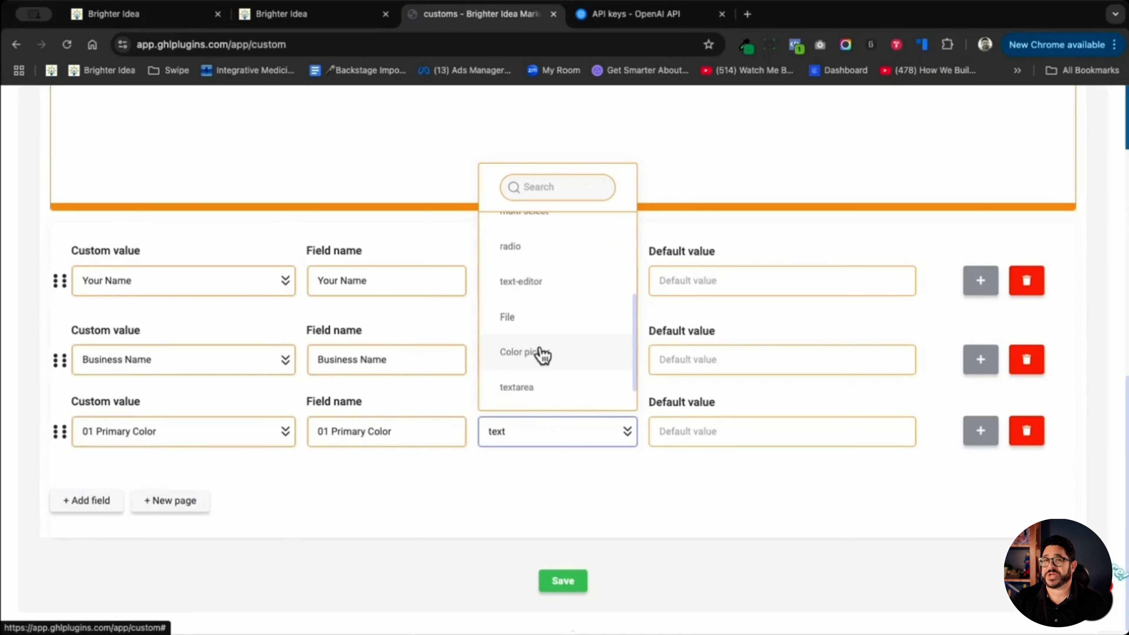
left_click(543, 353)
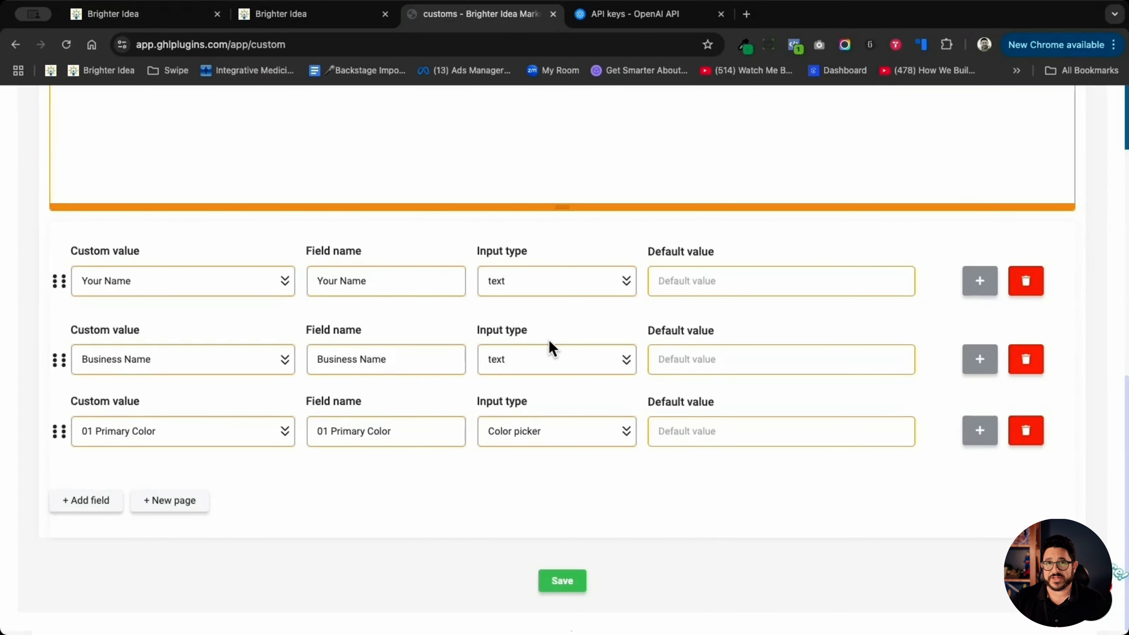
- Add a fourth field for the 02 Secondary Color custom value with the Color picker input type
left_click(87, 501)
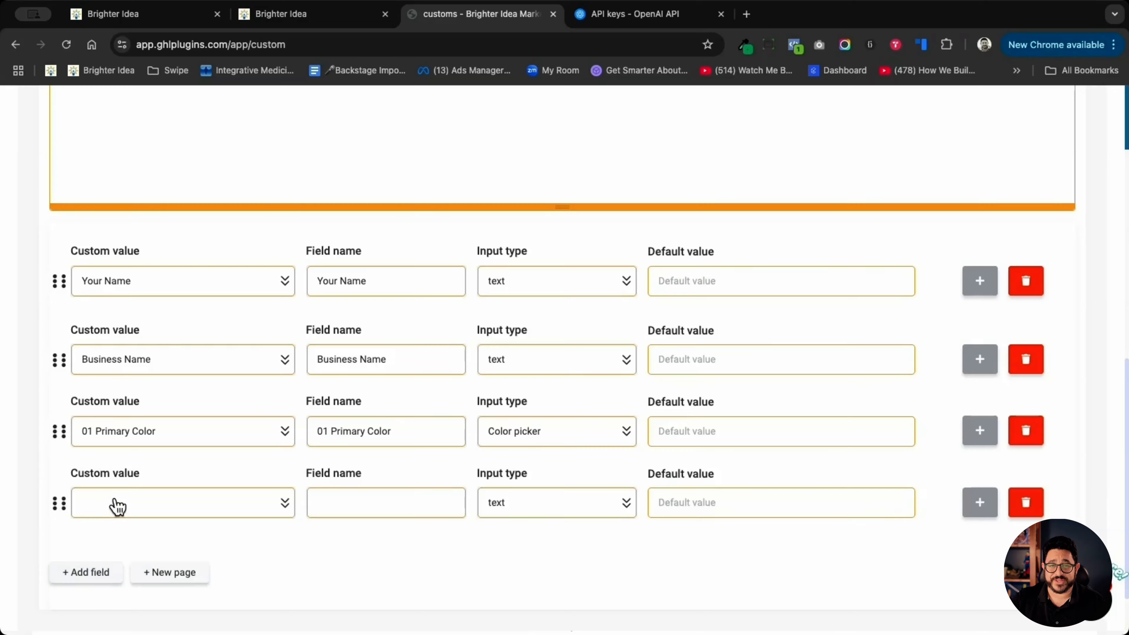
left_click(129, 507)
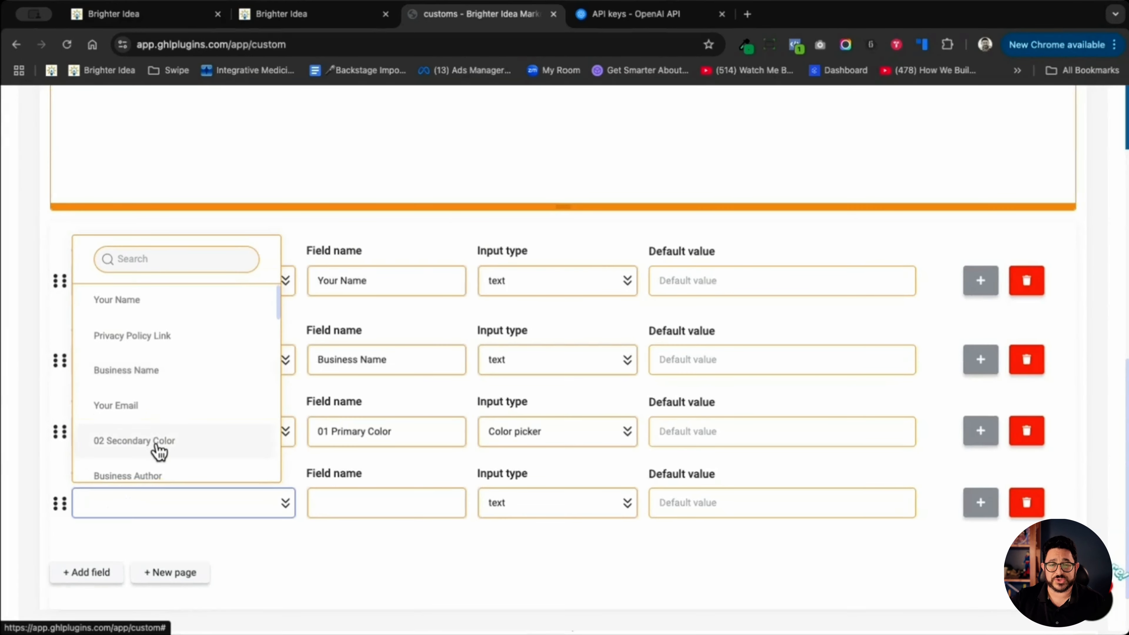
left_click(160, 442)
left_click(576, 514)
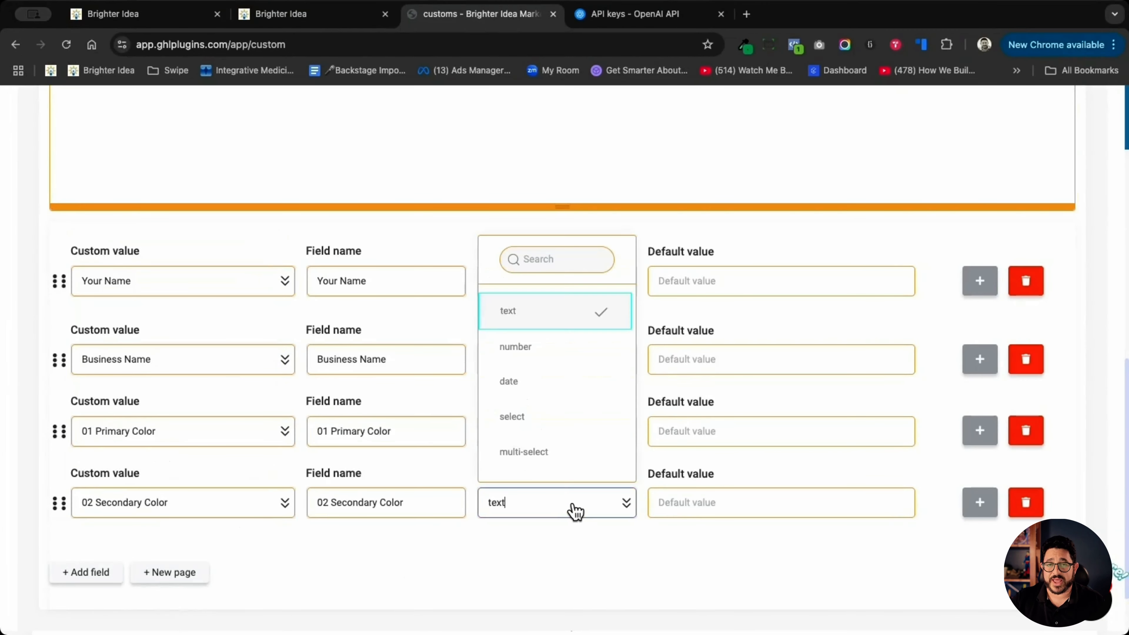
scroll(561, 418, "down", 5)
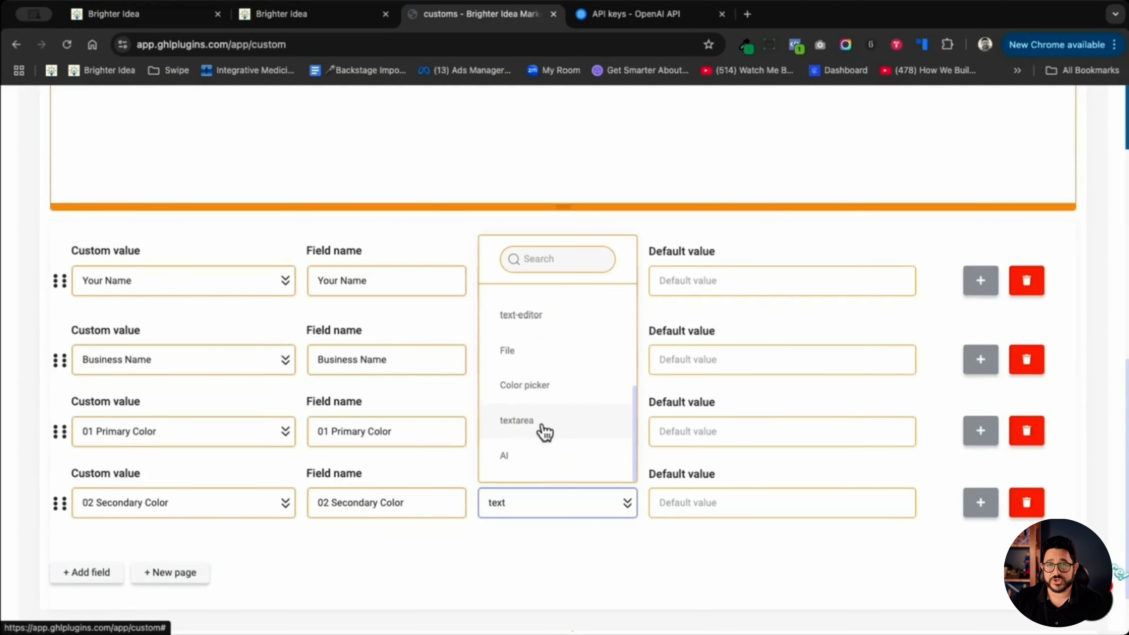
left_click(545, 386)
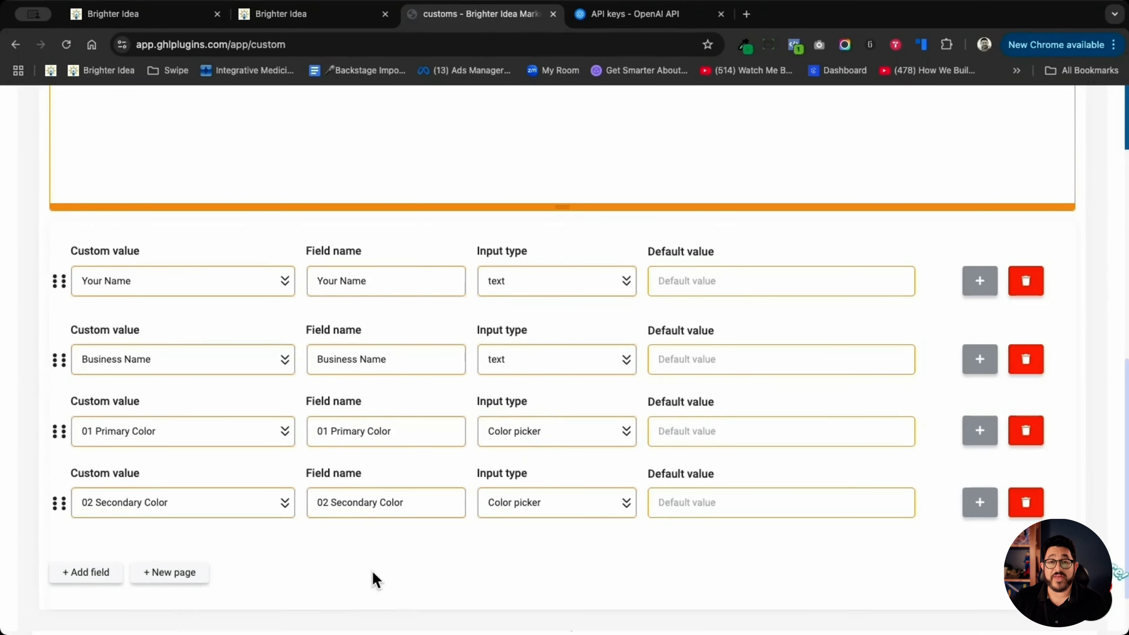
- Add a fifth field for the Your Logo custom value with input type File, checking the logo image in the Lead Magnet Clone page builder
left_click(101, 583)
left_click(361, 17)
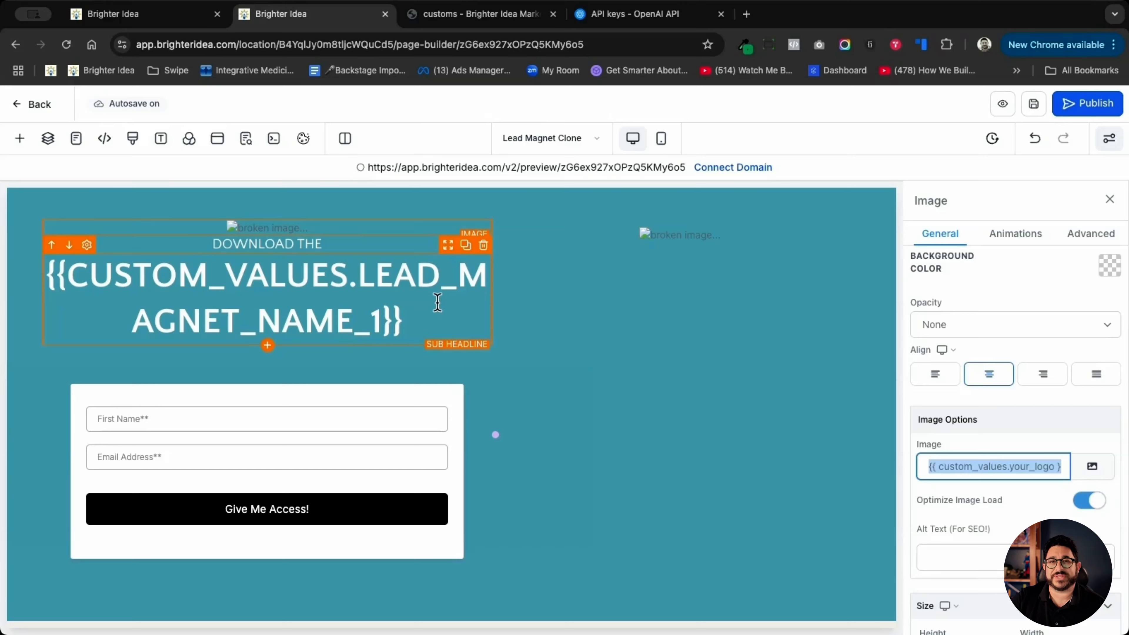
left_click(300, 228)
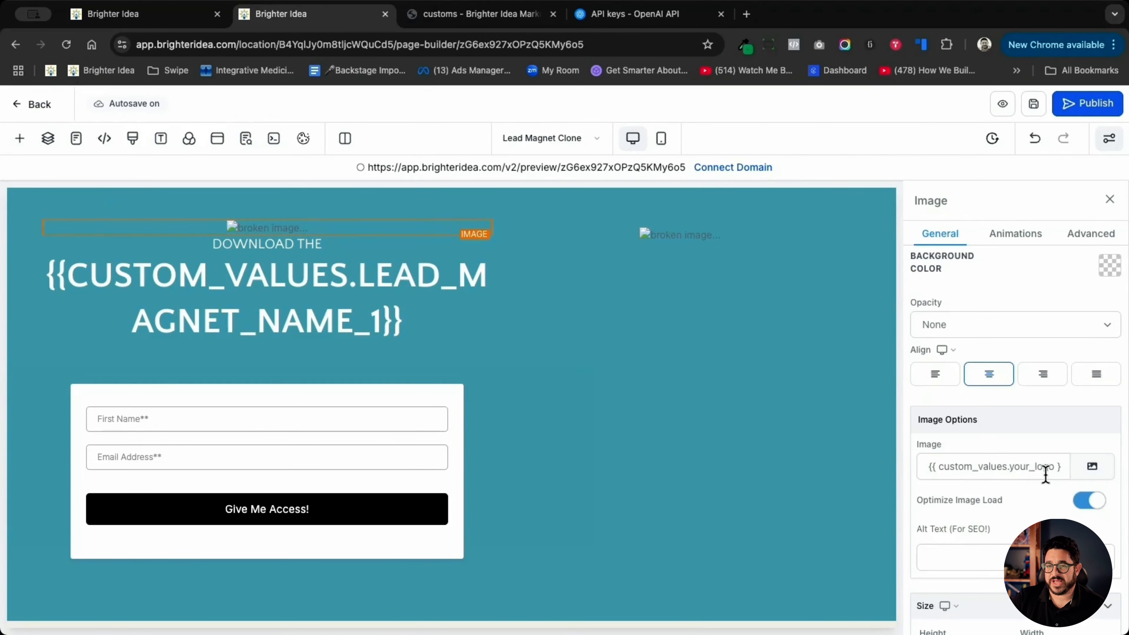
left_click(500, 25)
left_click(213, 447)
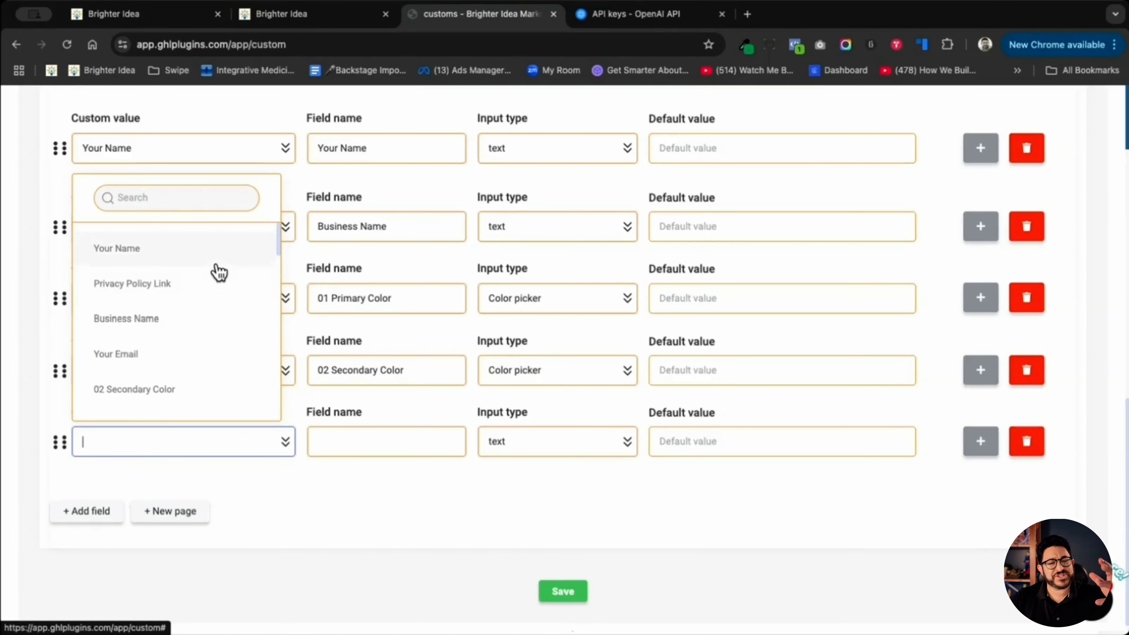
scroll(219, 273, "down", 4)
scroll(219, 273, "up", 4)
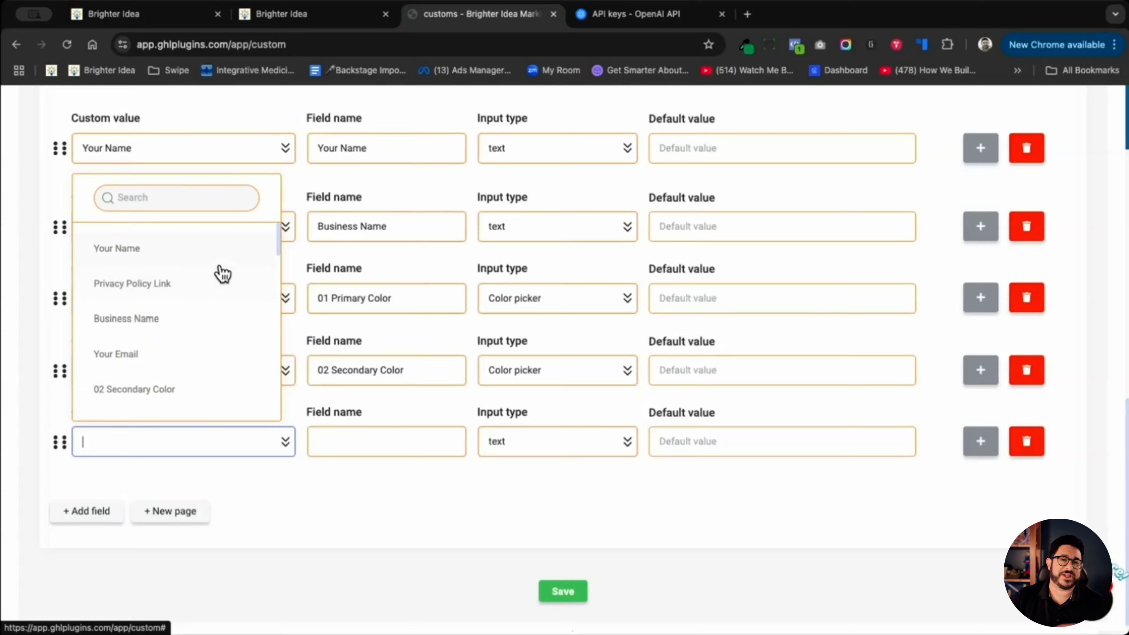
left_click(178, 197)
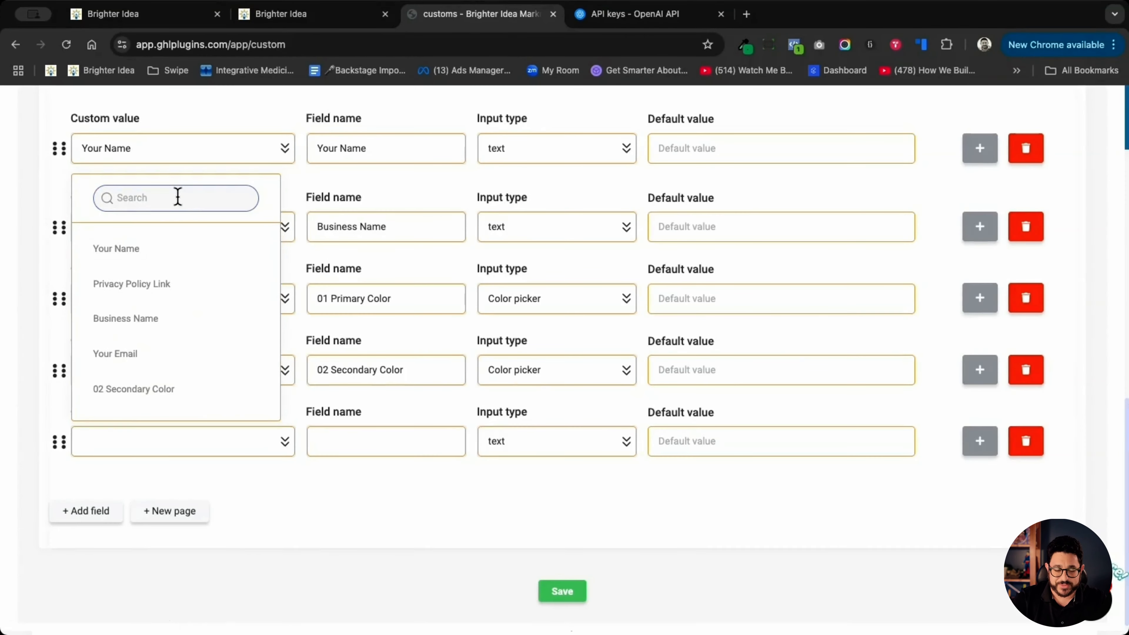
type("Logo")
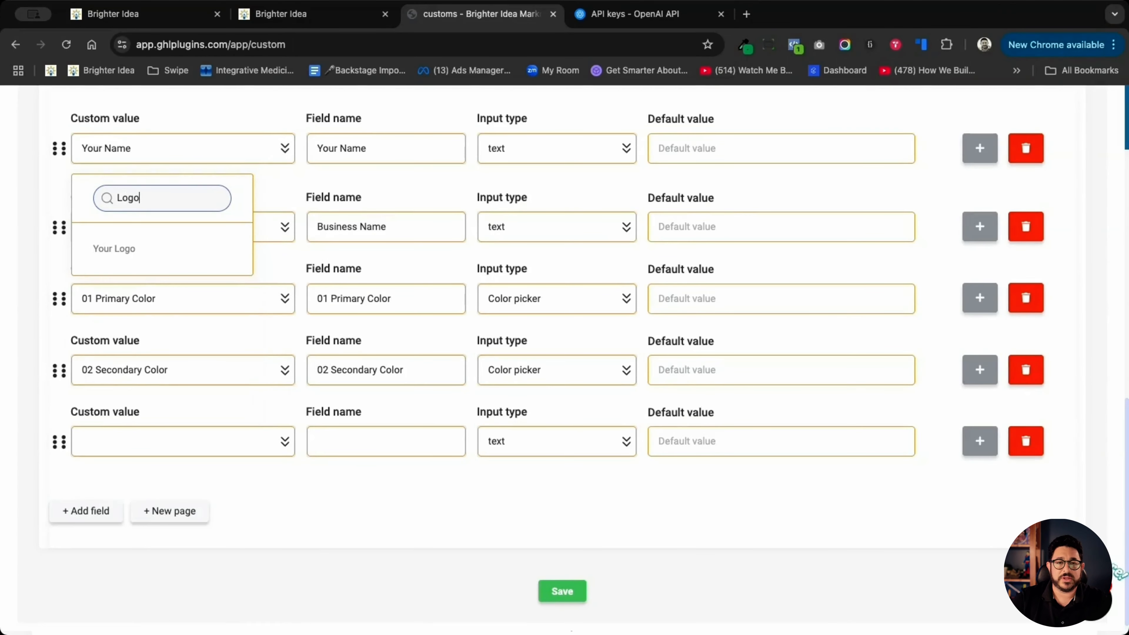
left_click(150, 250)
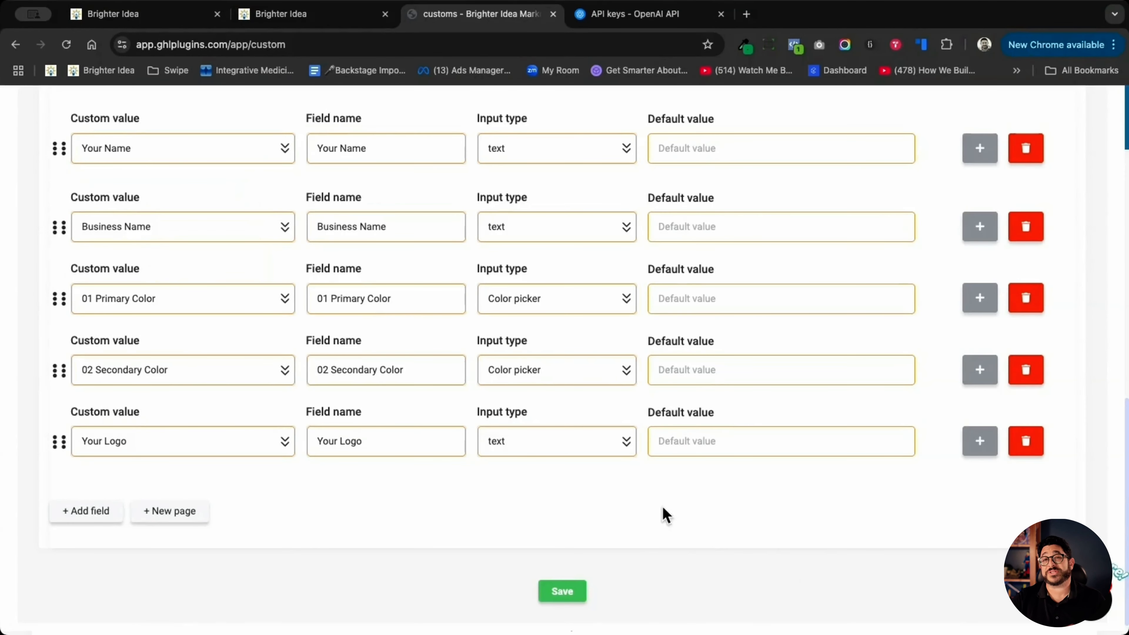
left_click(569, 449)
left_click(511, 378)
- Add a sixth field and assign it the Lead Magnet Name #1 custom value
left_click(86, 511)
left_click(183, 513)
left_click(151, 322)
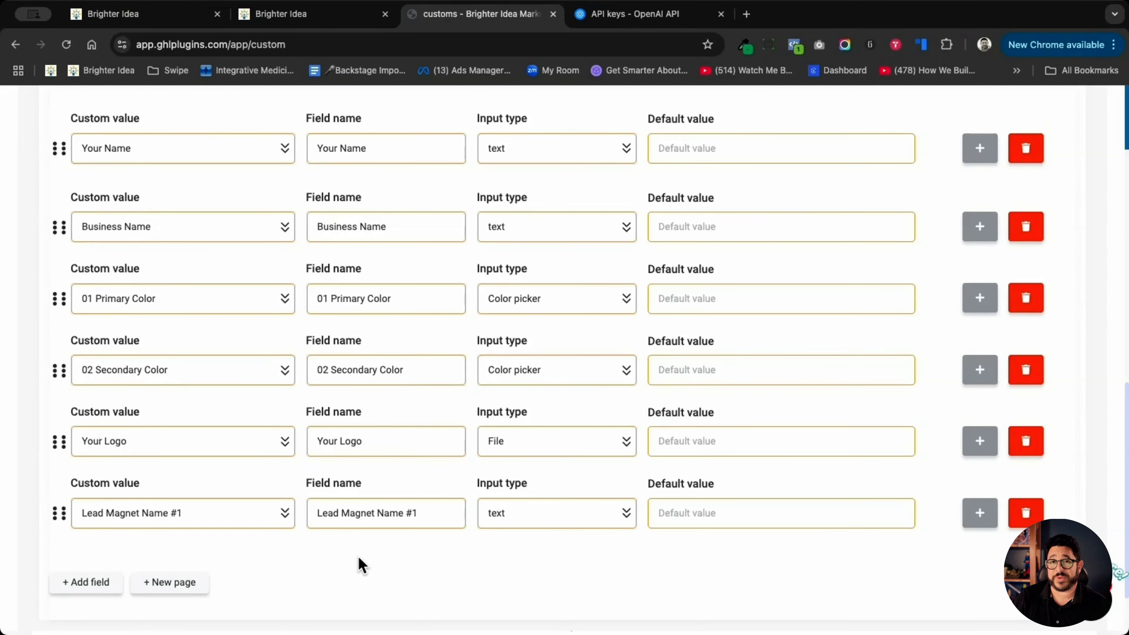
- Check the lead magnet text in the page builder and add a seventh form field for the Lead Magnet Headline custom value
left_click(321, 17)
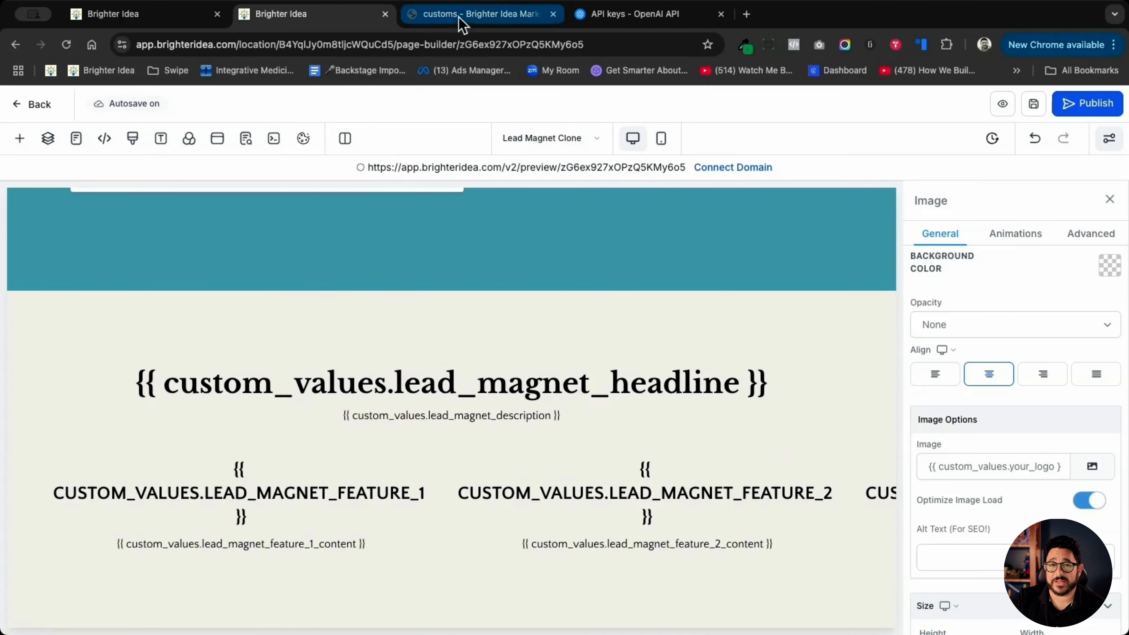
left_click(462, 17)
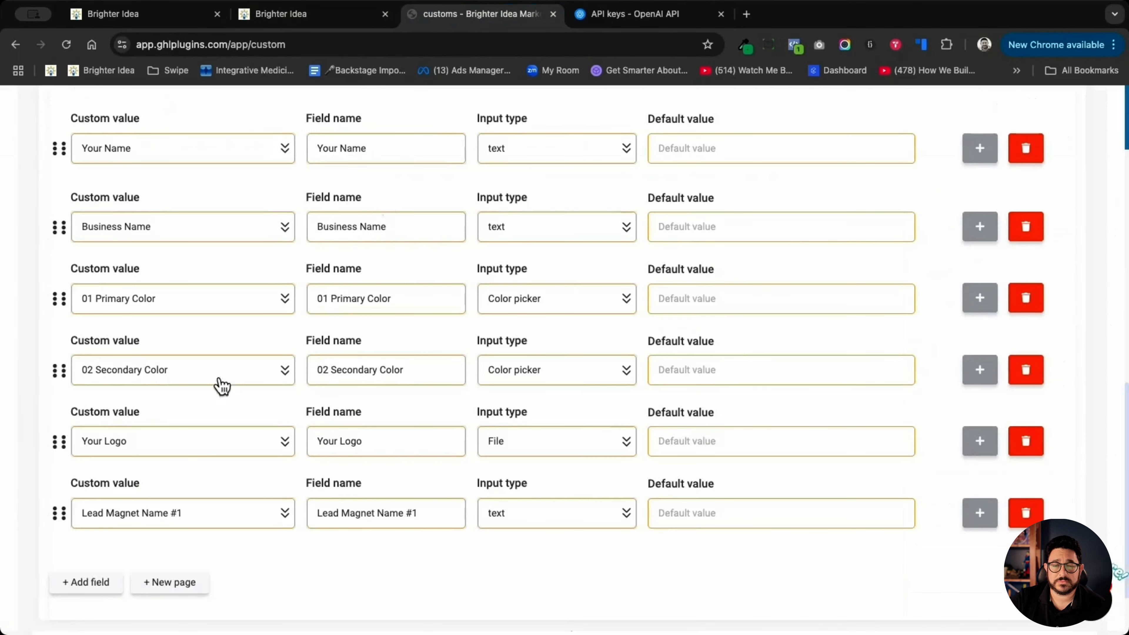
left_click(109, 581)
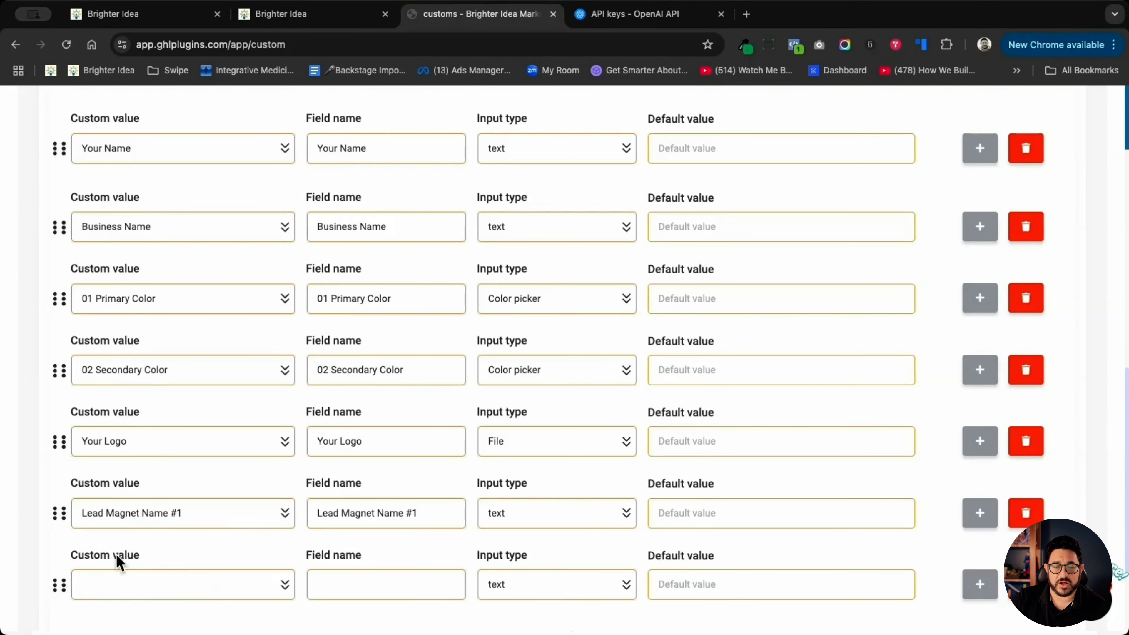
scroll(151, 524, "down", 3)
left_click(154, 493)
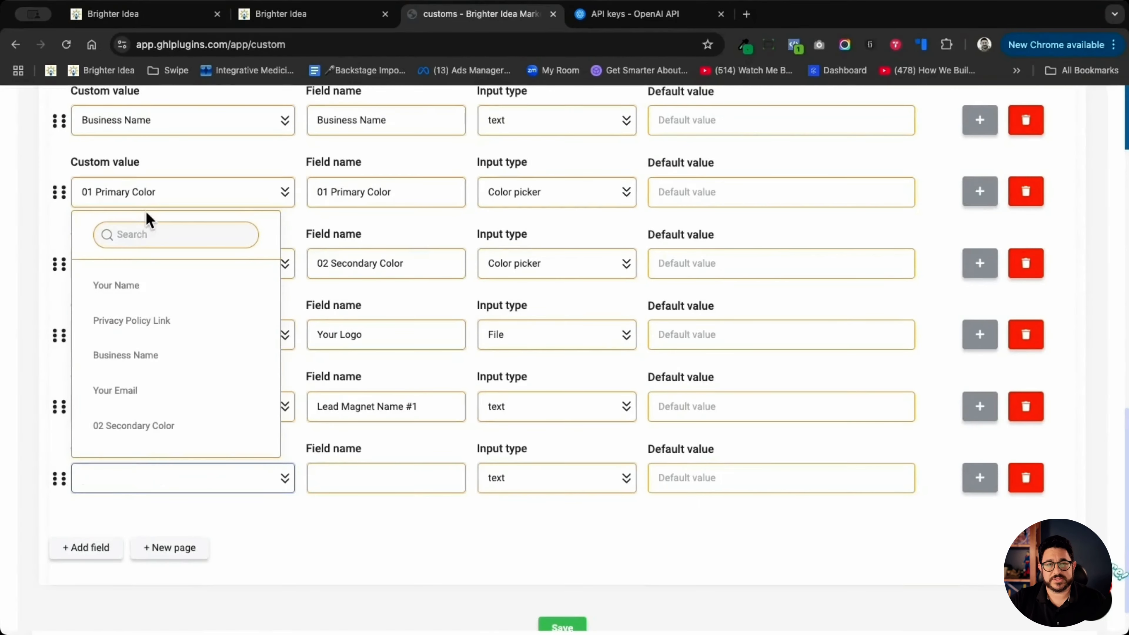
left_click(139, 234)
type("head")
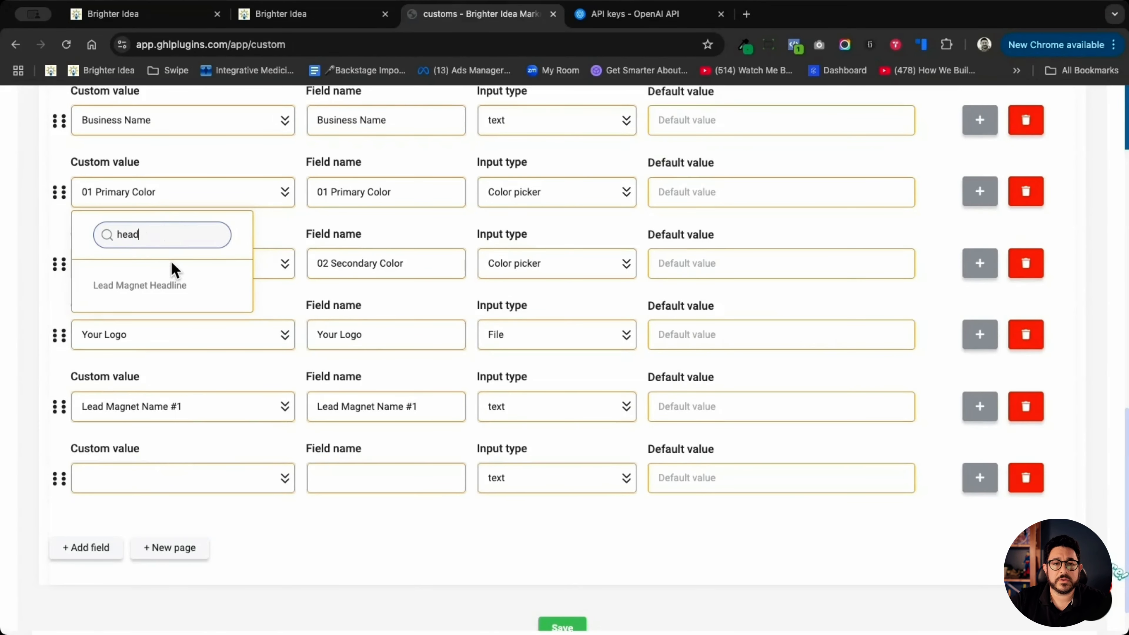
left_click(164, 285)
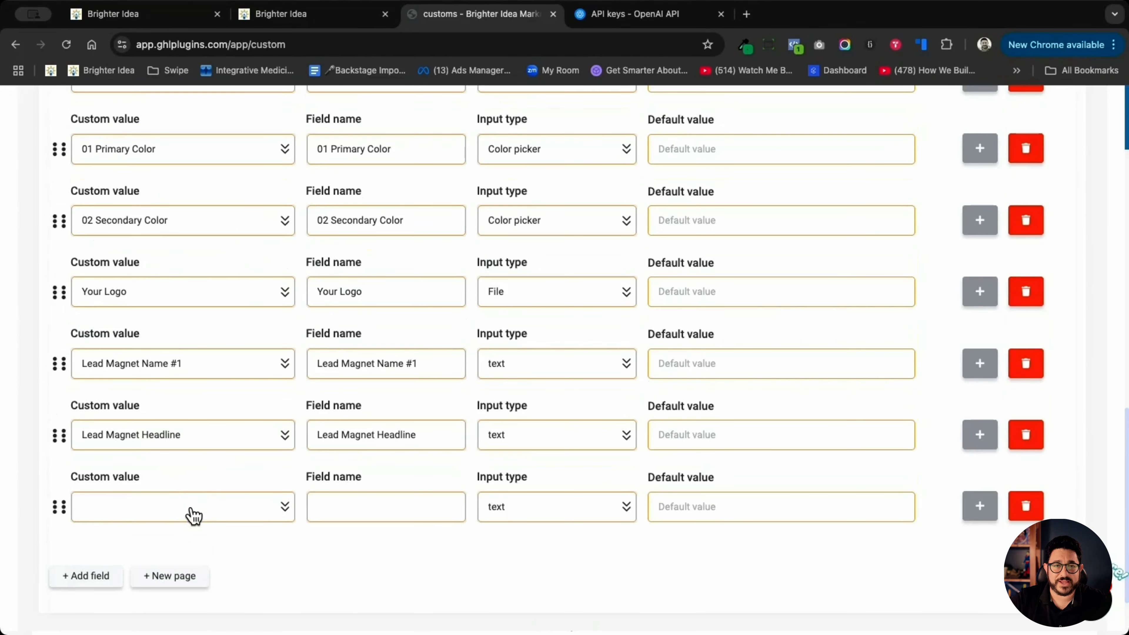
- Assign the Lead Magnet Description custom value to the eighth field and set its input type to AI
left_click(192, 511)
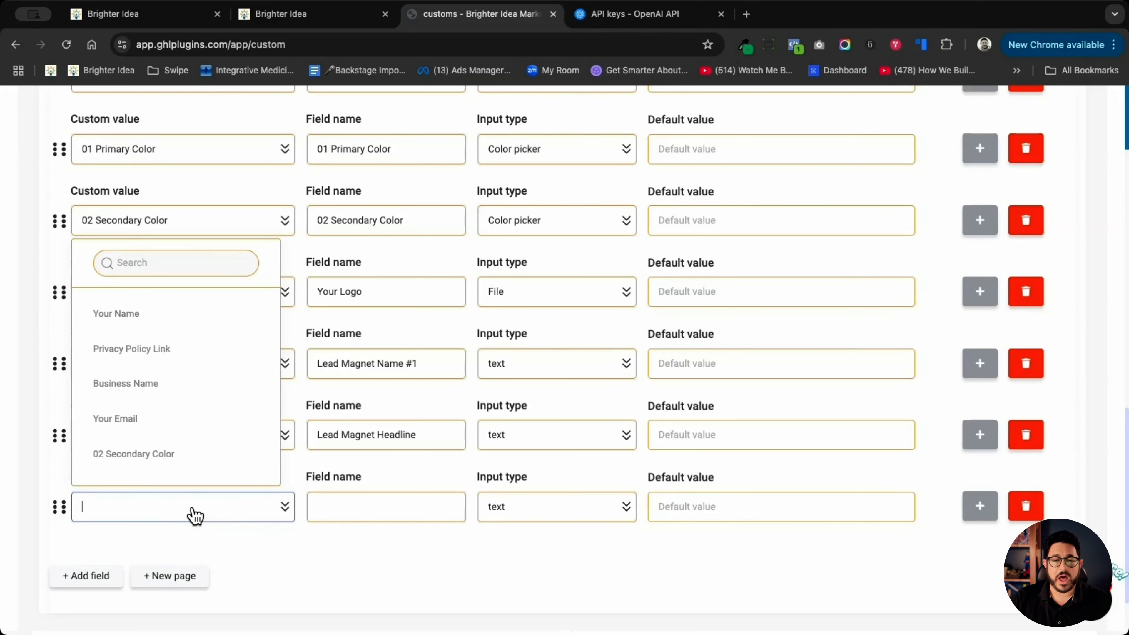
type("descrip")
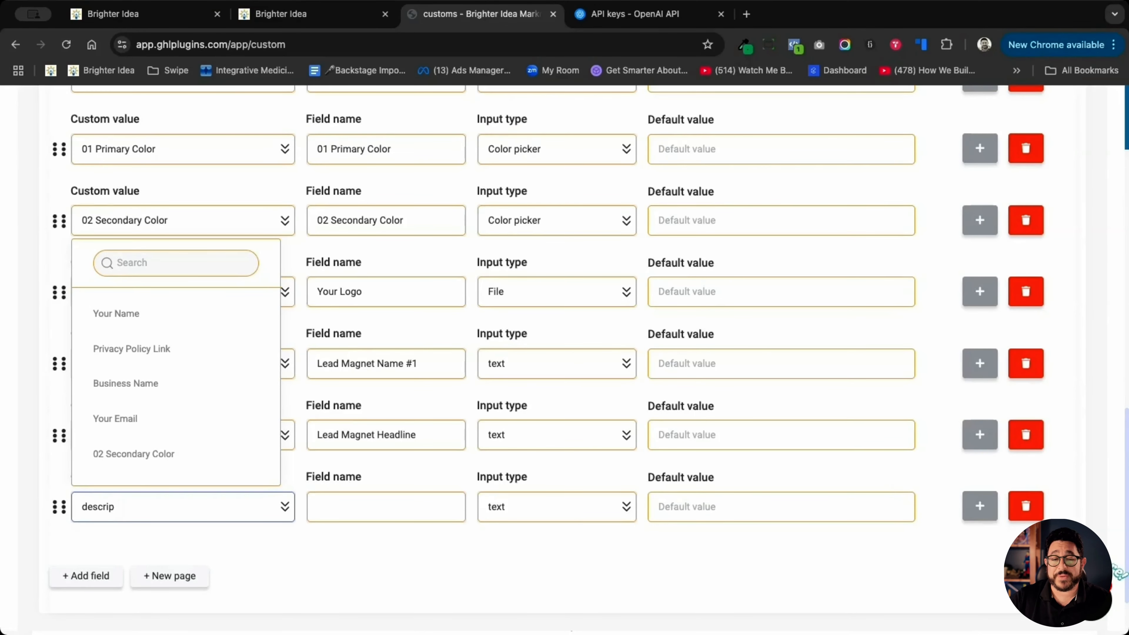
double_click(172, 510)
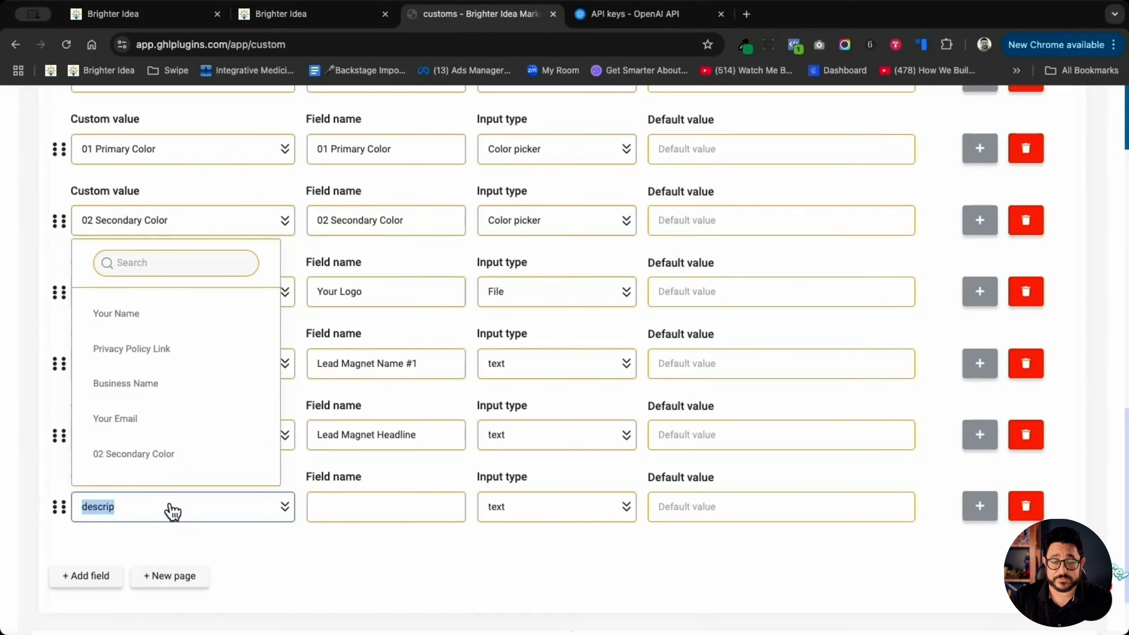
left_click(576, 515)
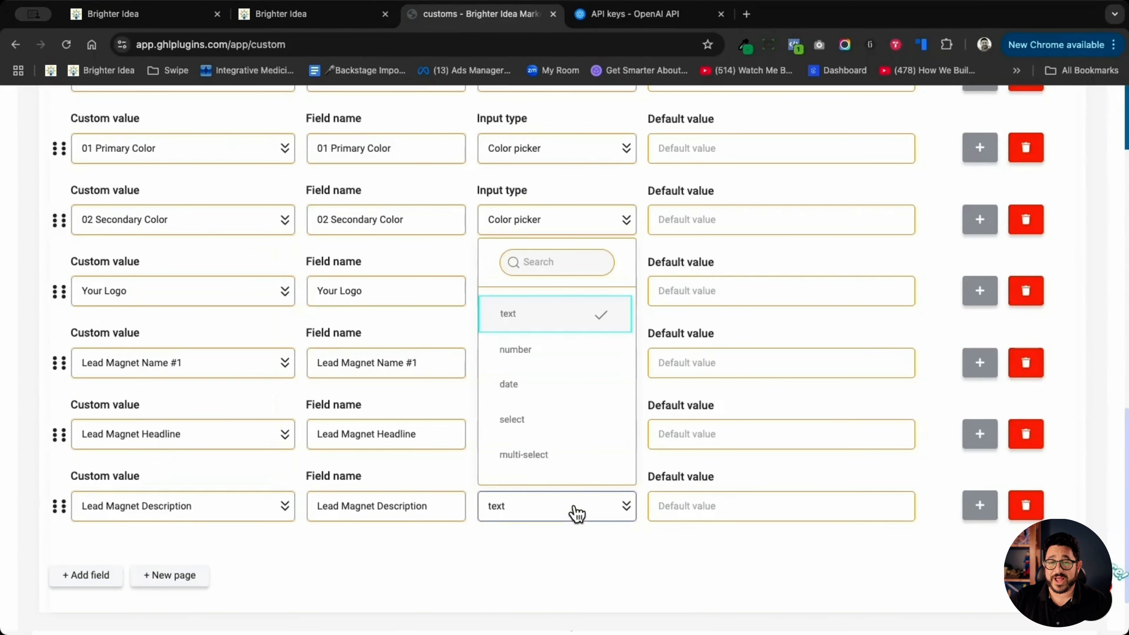
scroll(565, 397, "down", 2)
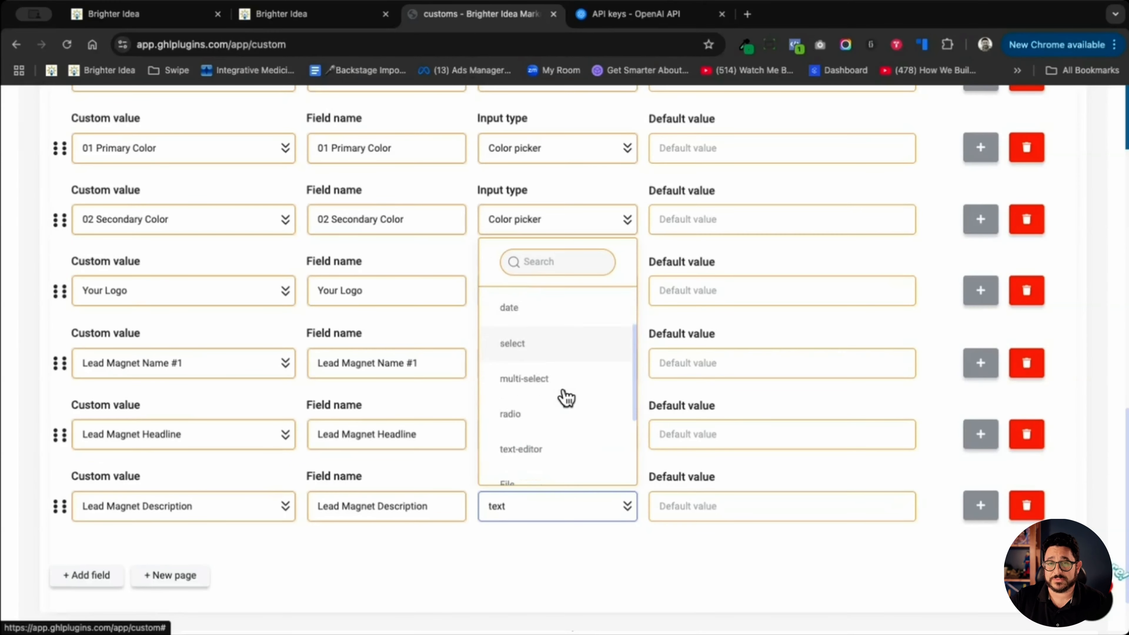
scroll(551, 427, "down", 3)
left_click(537, 467)
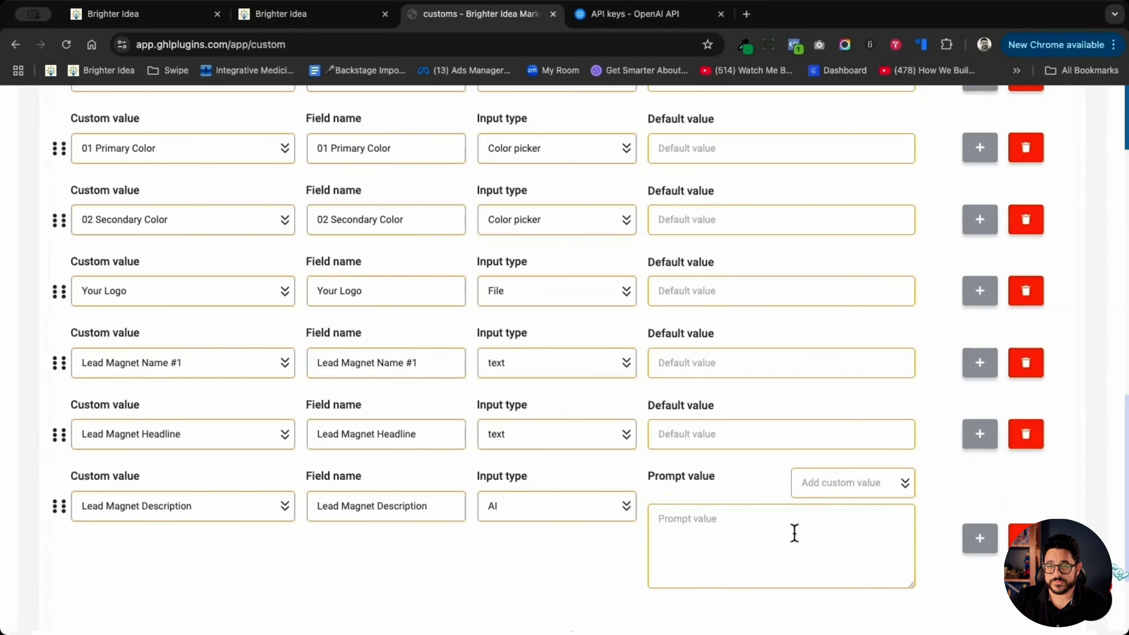
- Insert the Lead Magnet Headline custom value into the prompt of the Lead Magnet Description field
left_click(850, 493)
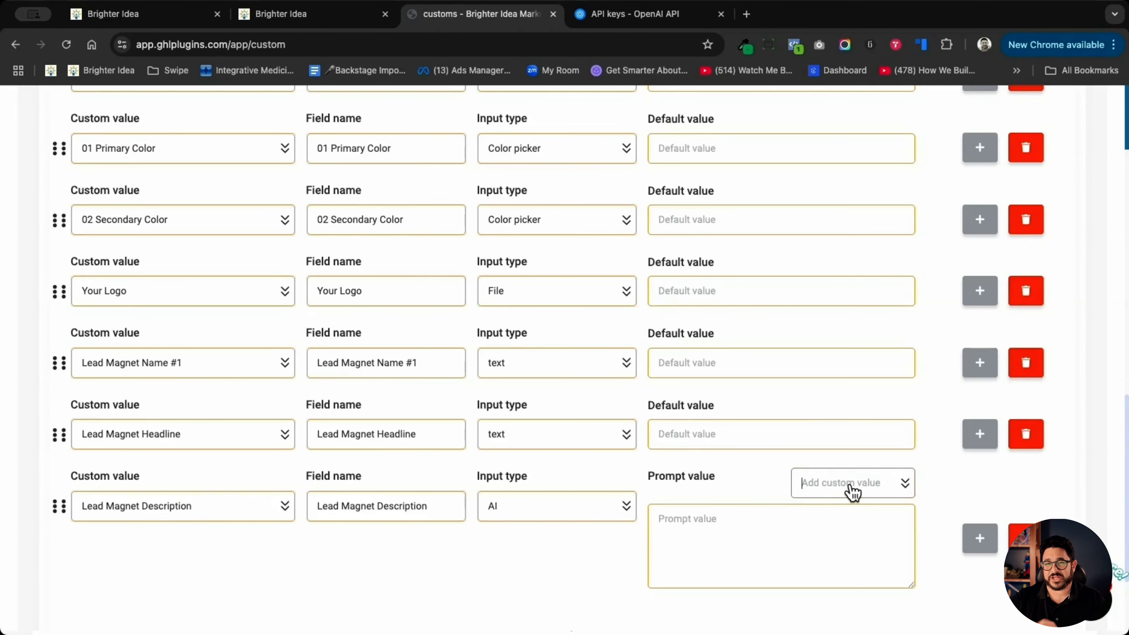
left_click(872, 239)
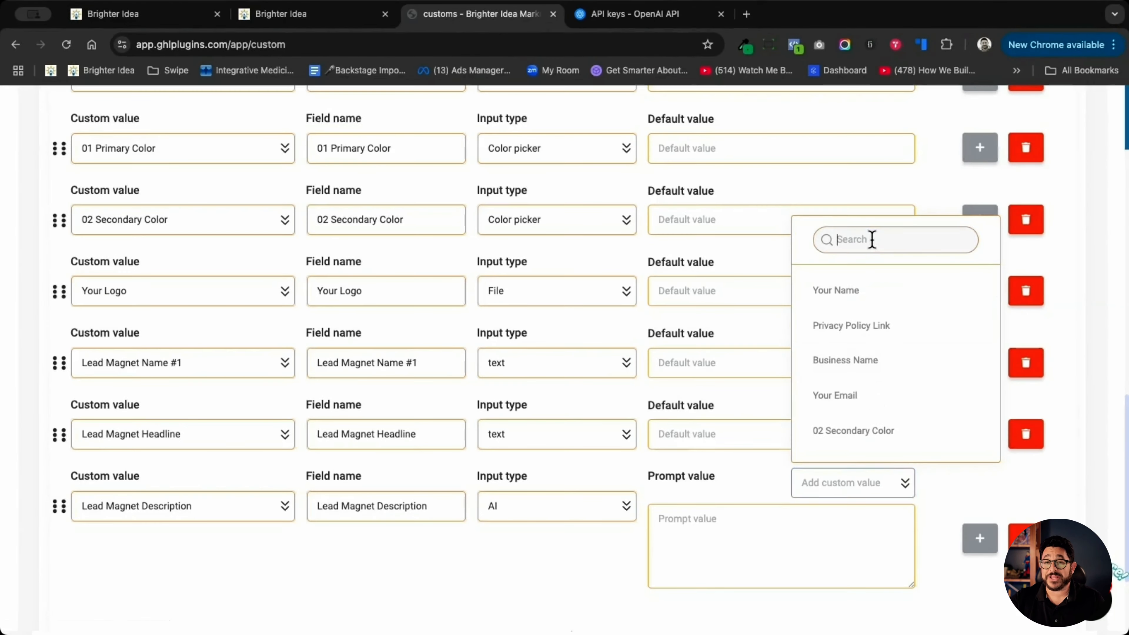
type("headline")
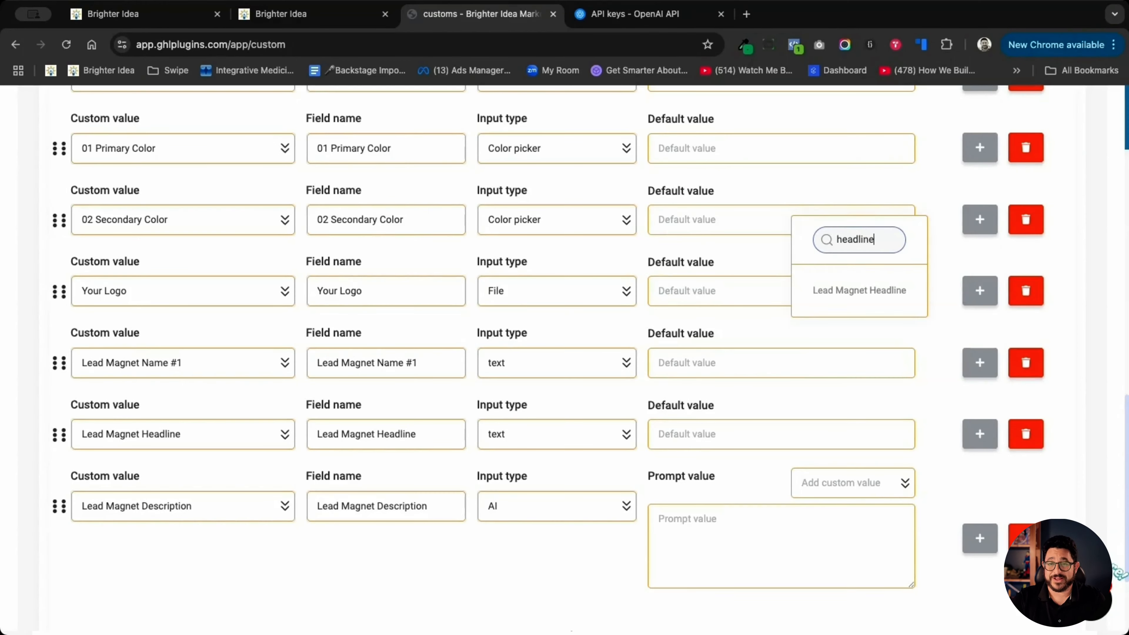
left_click(859, 290)
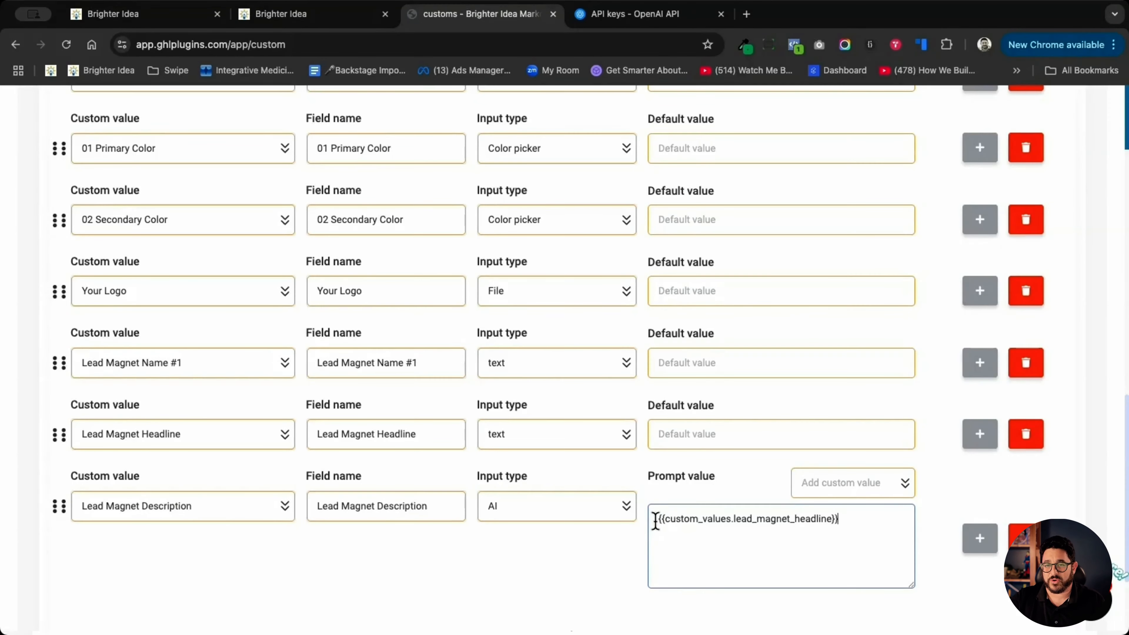
- Insert Lead Magnet Name #1 and word the prompt to request a simple description for the lead magnet with that name and headline, 2 sentences long
left_click(885, 495)
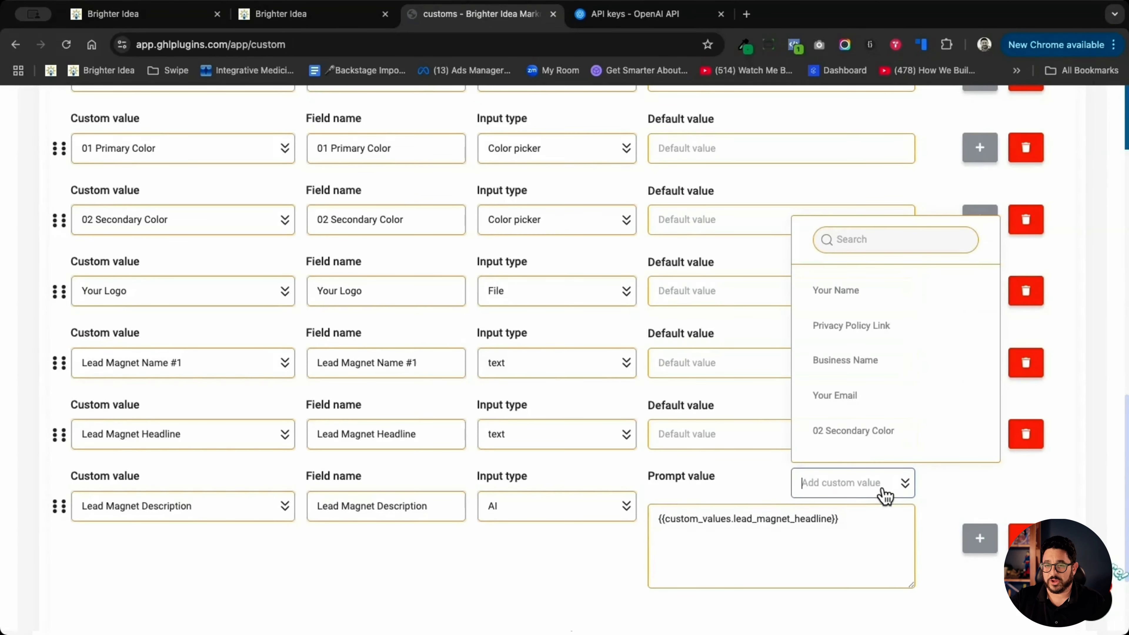
scroll(862, 366, "down", 5)
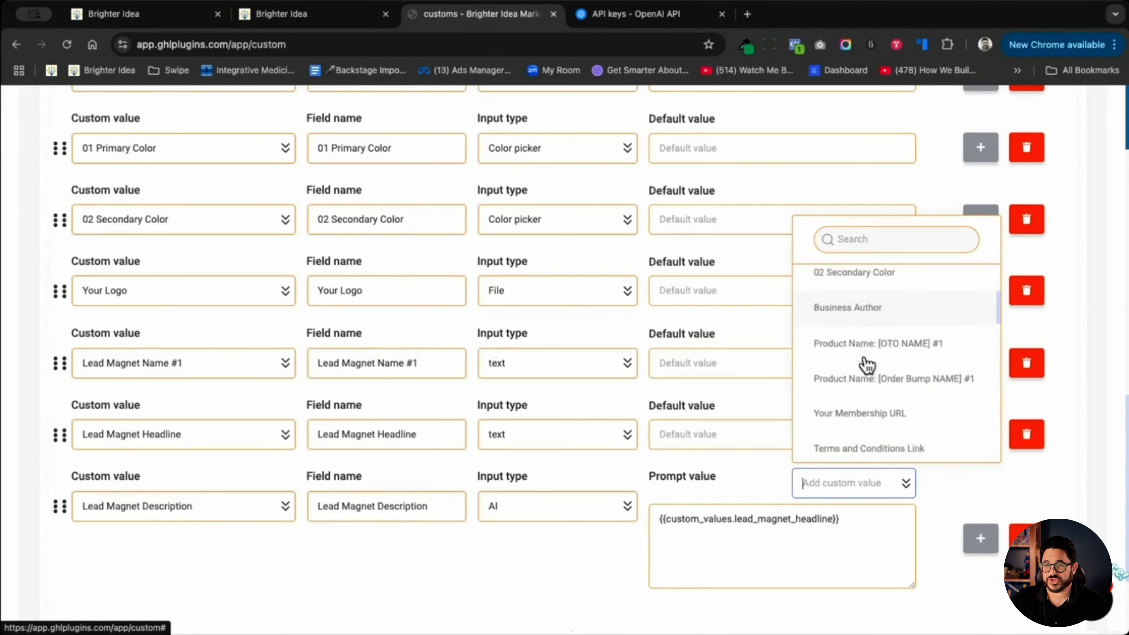
scroll(866, 365, "up", 3)
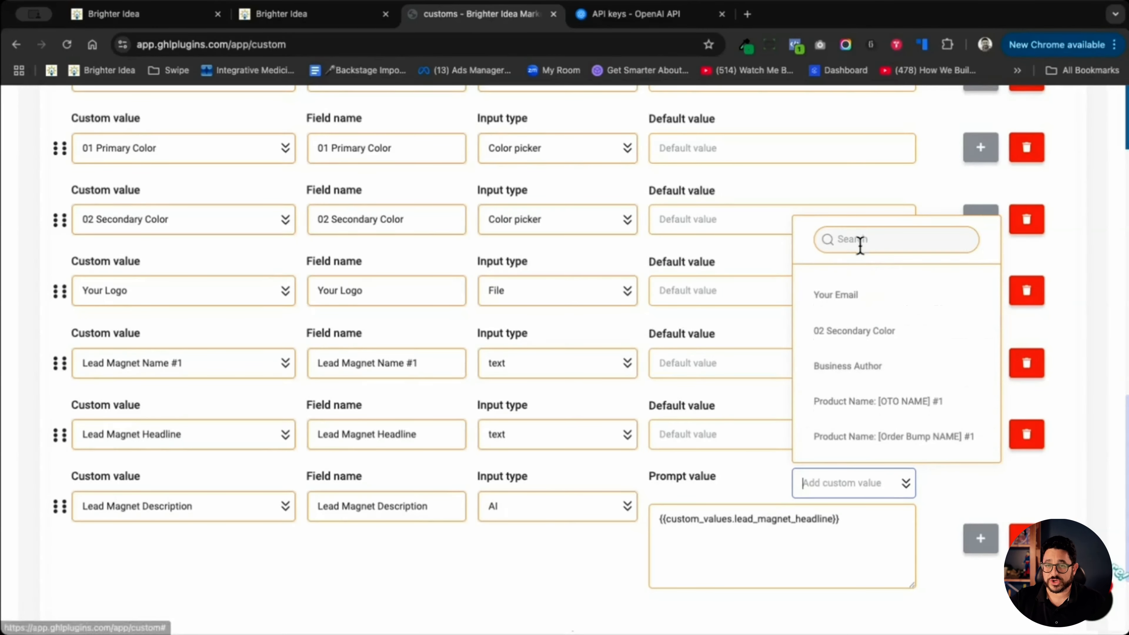
left_click(859, 242)
type("name")
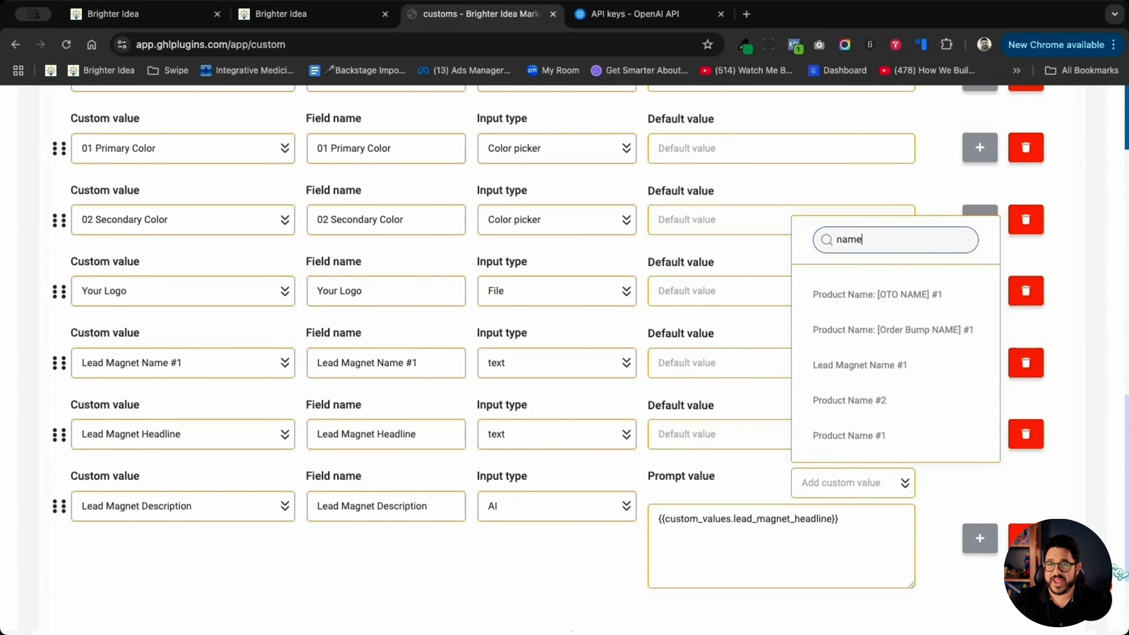
left_click(860, 365)
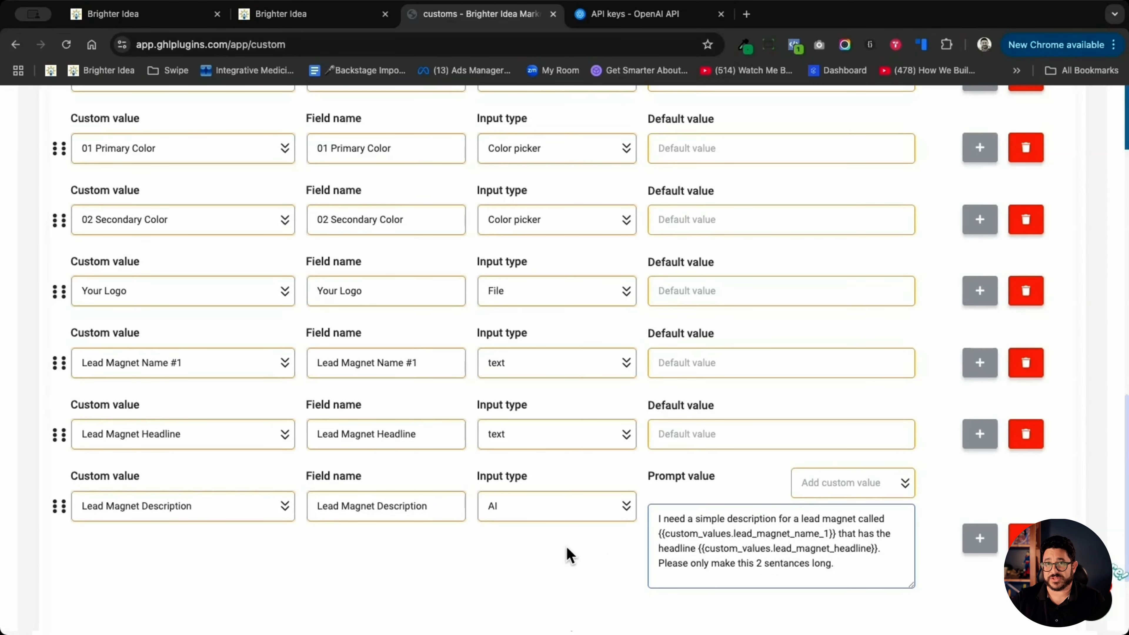
- Add a ninth field for the Lead Magnet Feature #1 custom value, checking the feature placeholders in the Lead Magnet Clone page builder
scroll(569, 555, "down", 3)
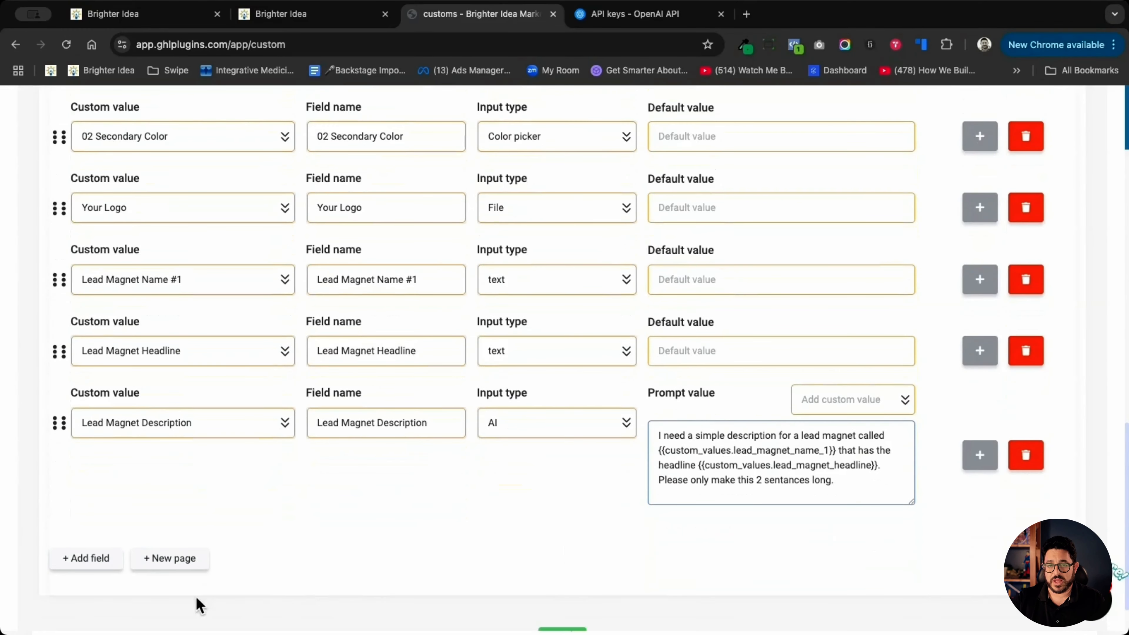
left_click(99, 561)
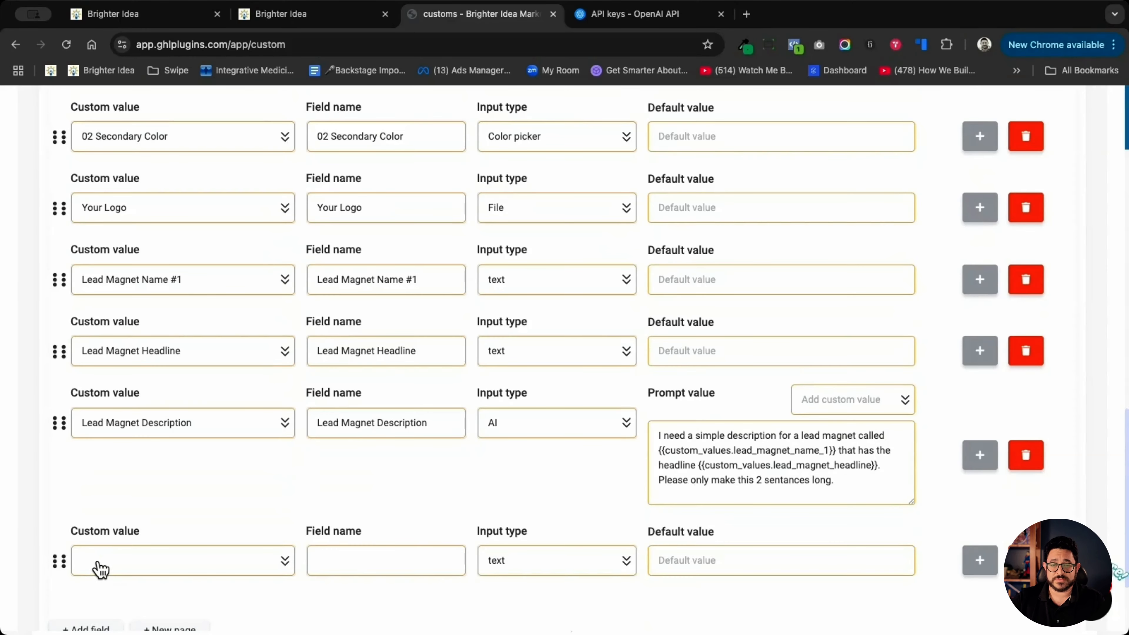
left_click(291, 13)
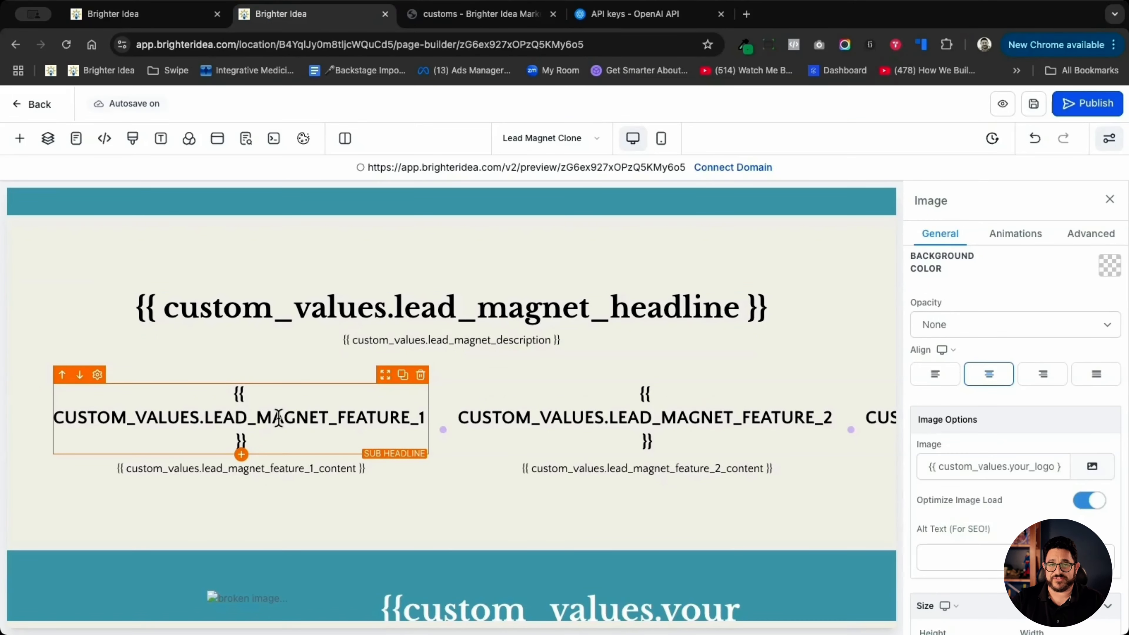
scroll(285, 417, "right", 6)
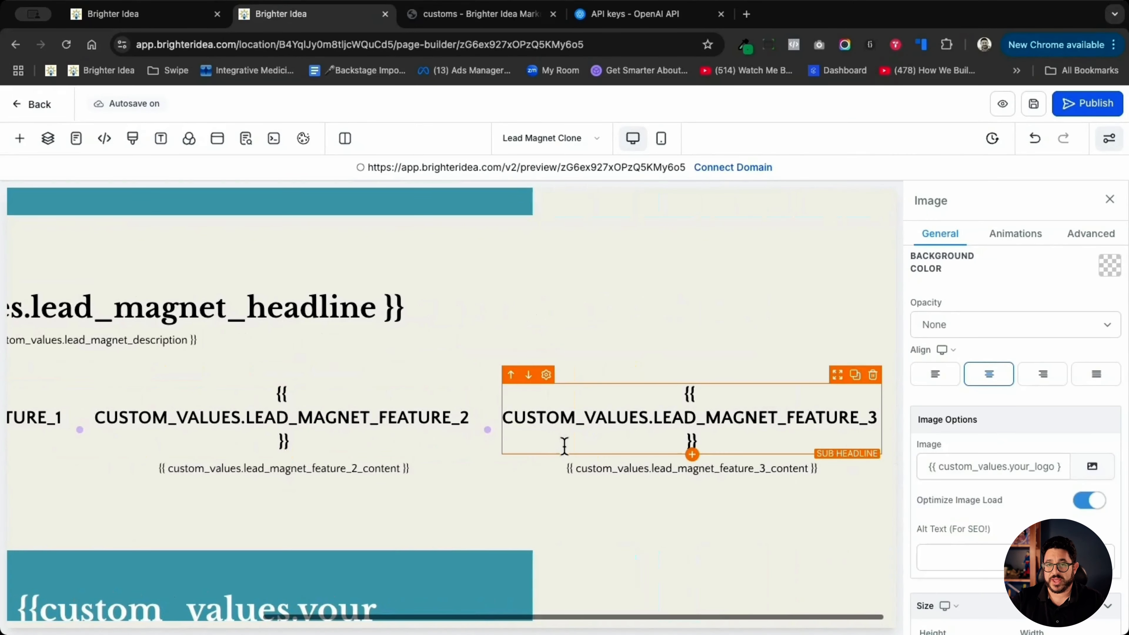
scroll(561, 446, "left", 8)
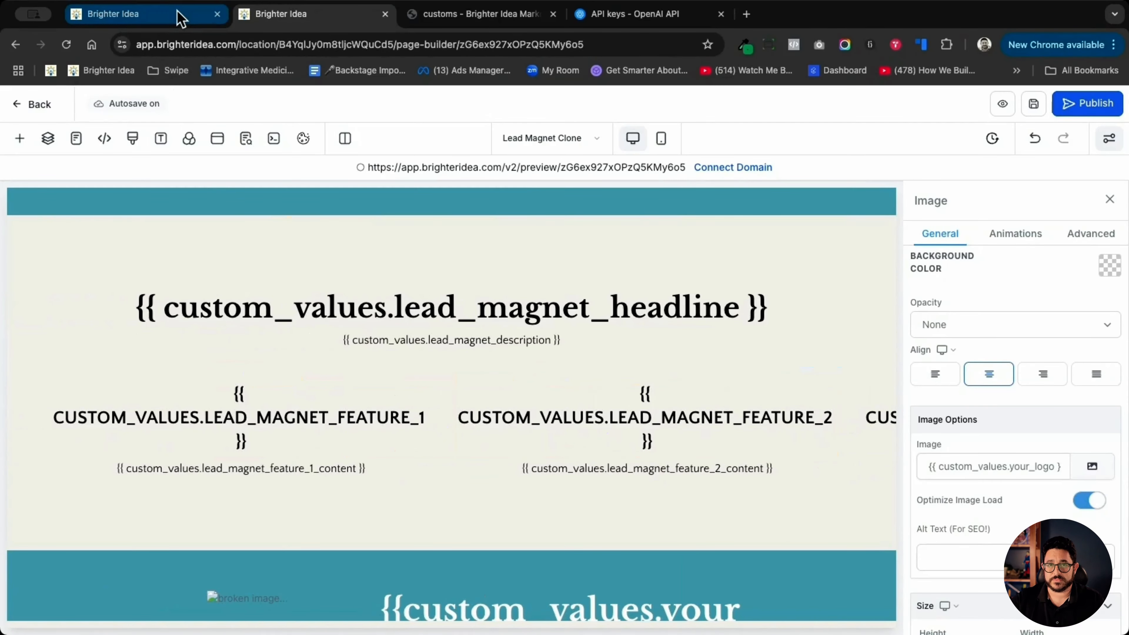
left_click(190, 450)
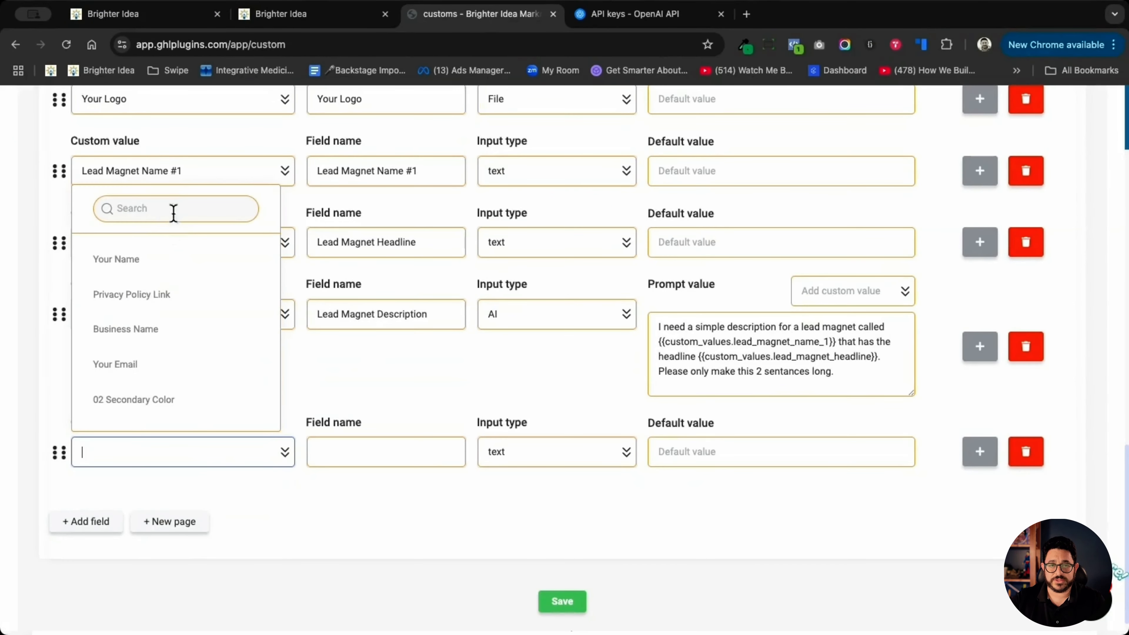
left_click(176, 204)
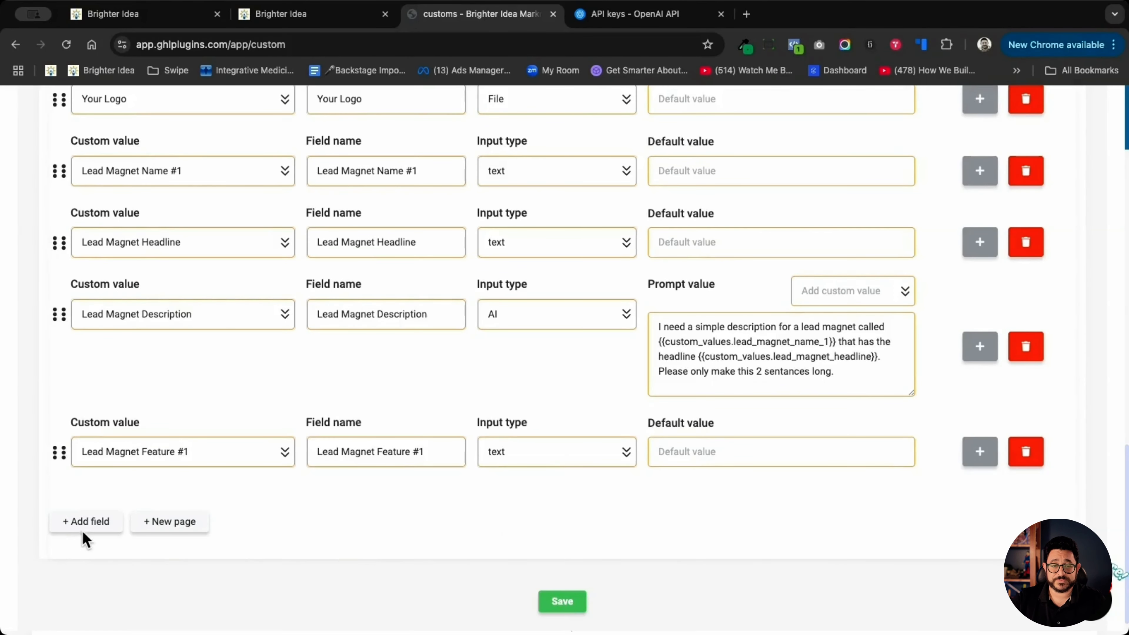
- Add a tenth field and assign it the Lead Magnet Feature #1 Content custom value
left_click(87, 523)
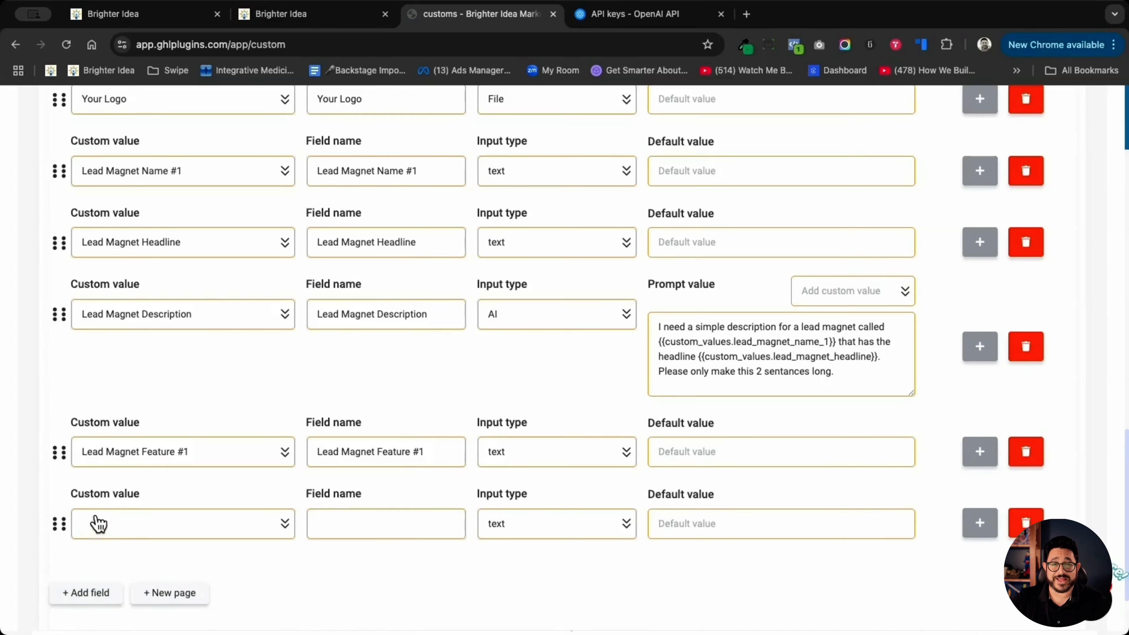
left_click(129, 529)
left_click(133, 281)
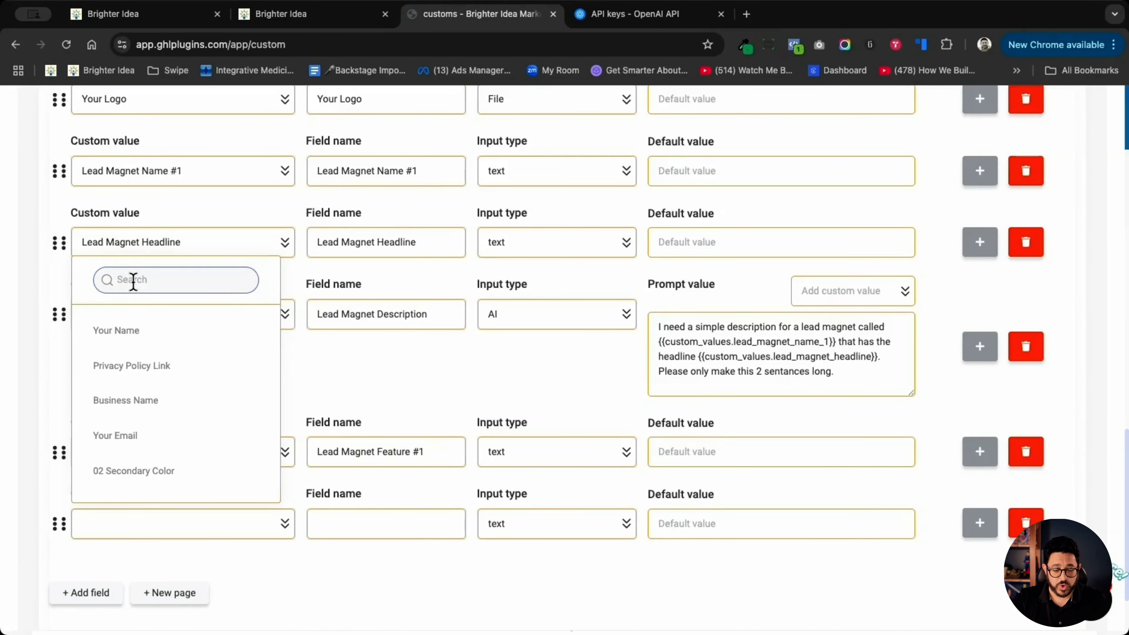
type("featur")
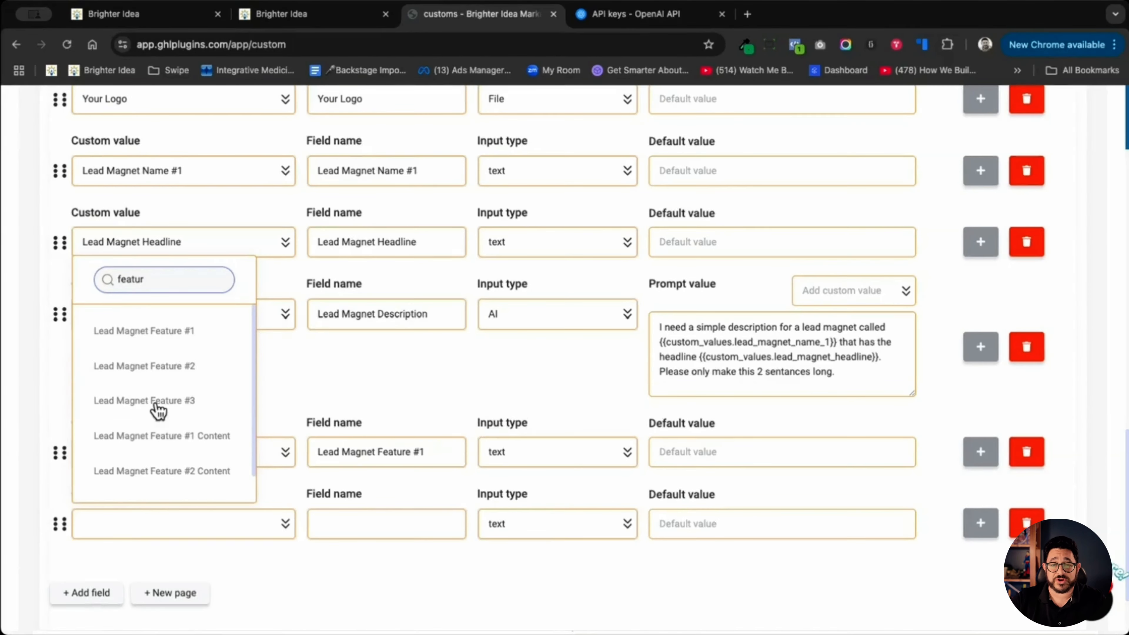
left_click(184, 437)
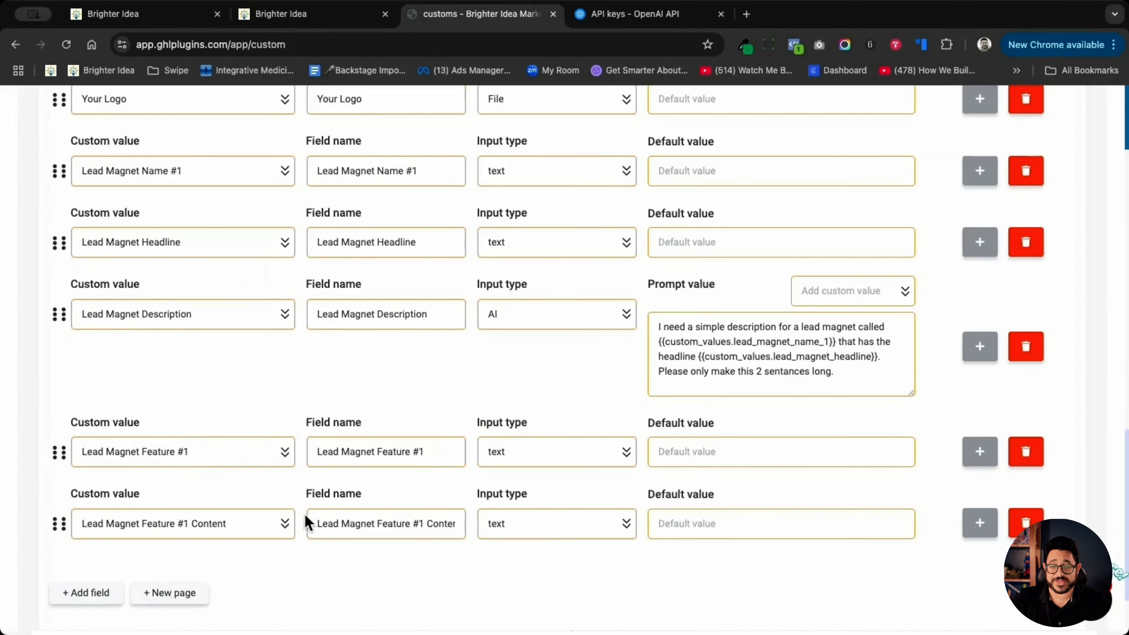
- Make Feature #1 Content an AI field with the prompt "{{custom_values.lead_magnet_feature_1}} is a feature of my lead magnet. please write a one sentence description of this feature."
left_click(501, 529)
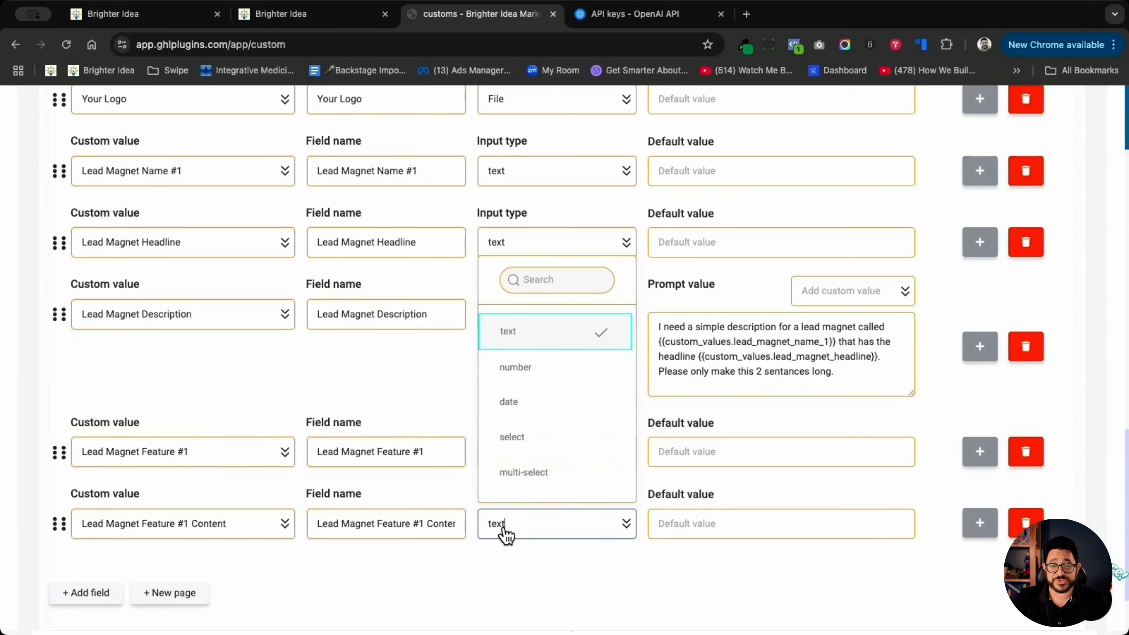
scroll(547, 387, "down", 6)
left_click(542, 386)
left_click(848, 502)
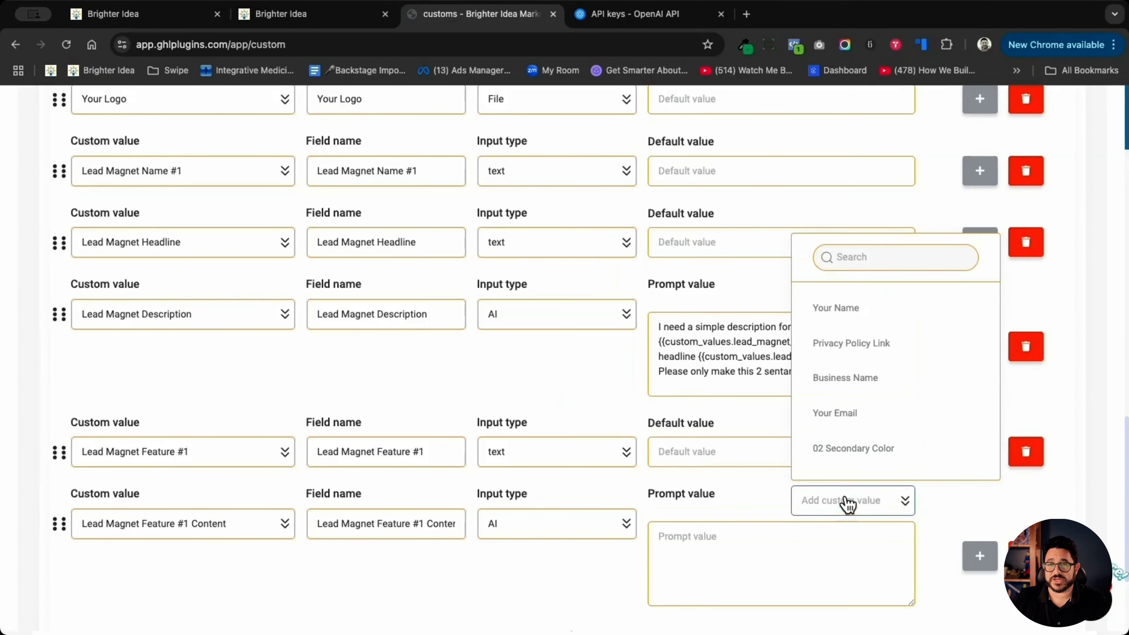
left_click(859, 256)
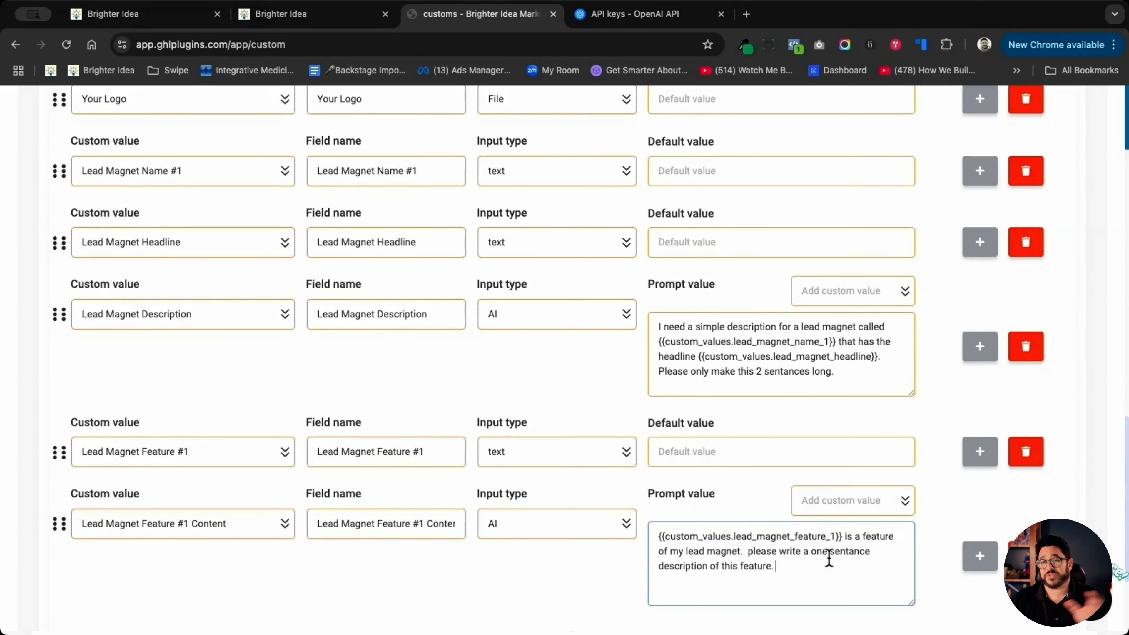
- Add an eleventh field to the form and assign it the Lead Magnet Feature #2 custom value
scroll(828, 557, "down", 5)
left_click(95, 529)
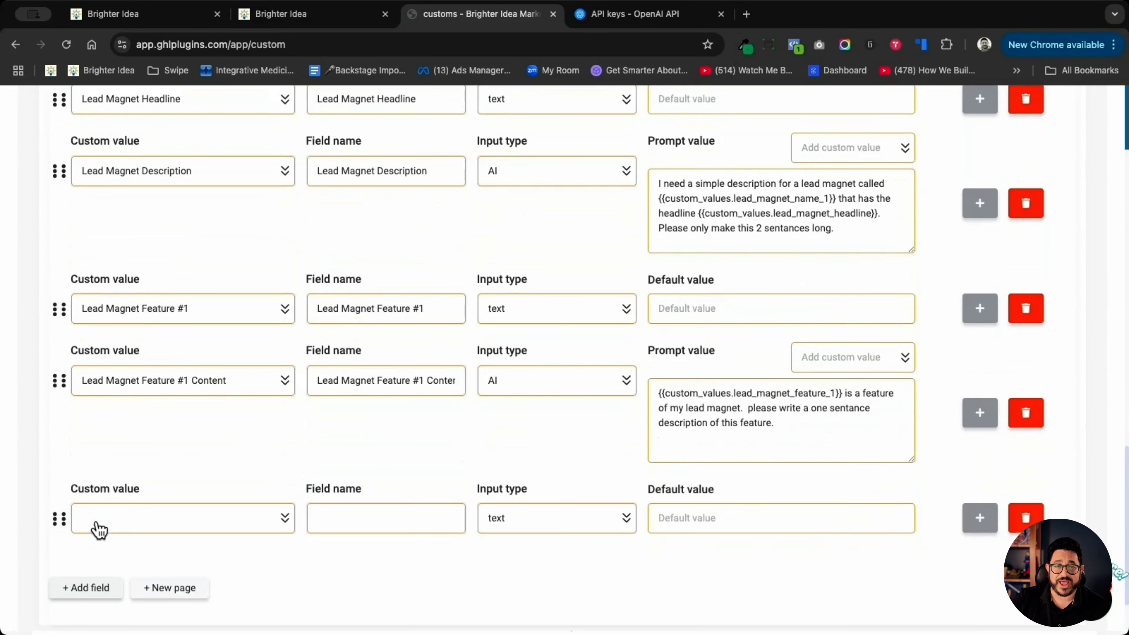
left_click(143, 530)
type("featu")
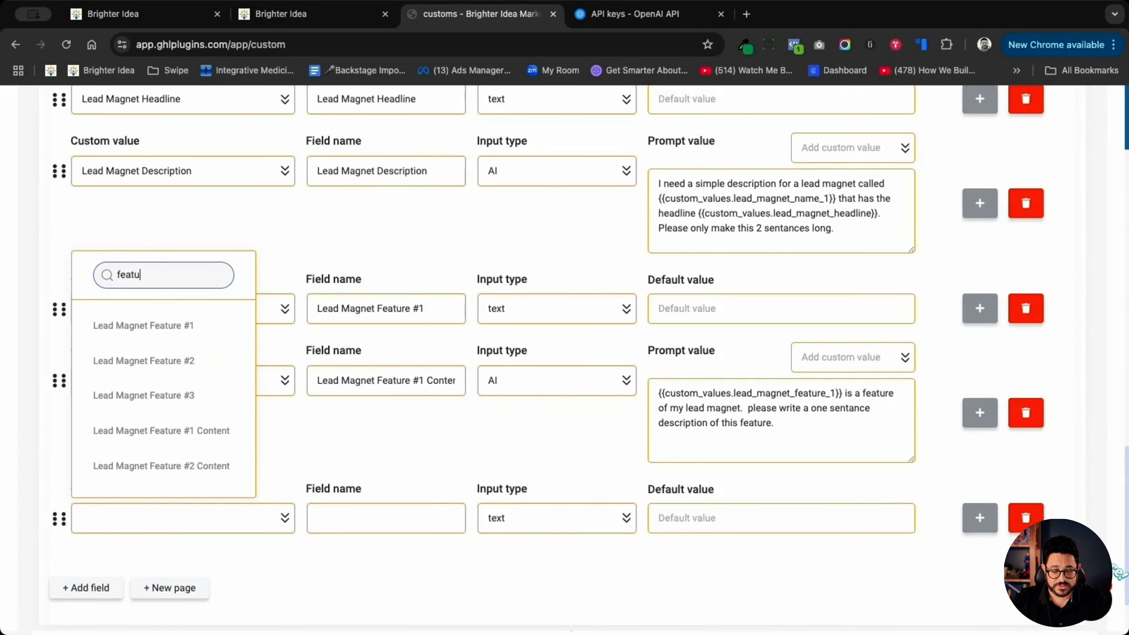
left_click(147, 361)
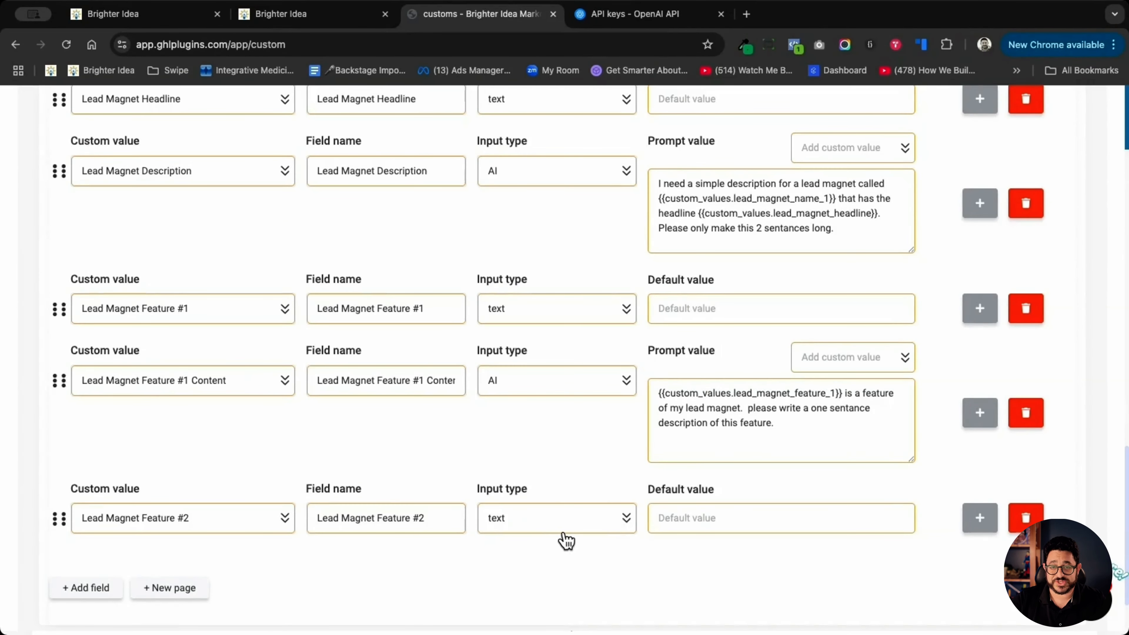
- Add another field below it for the Lead Magnet Feature #2 Content custom value
left_click(91, 590)
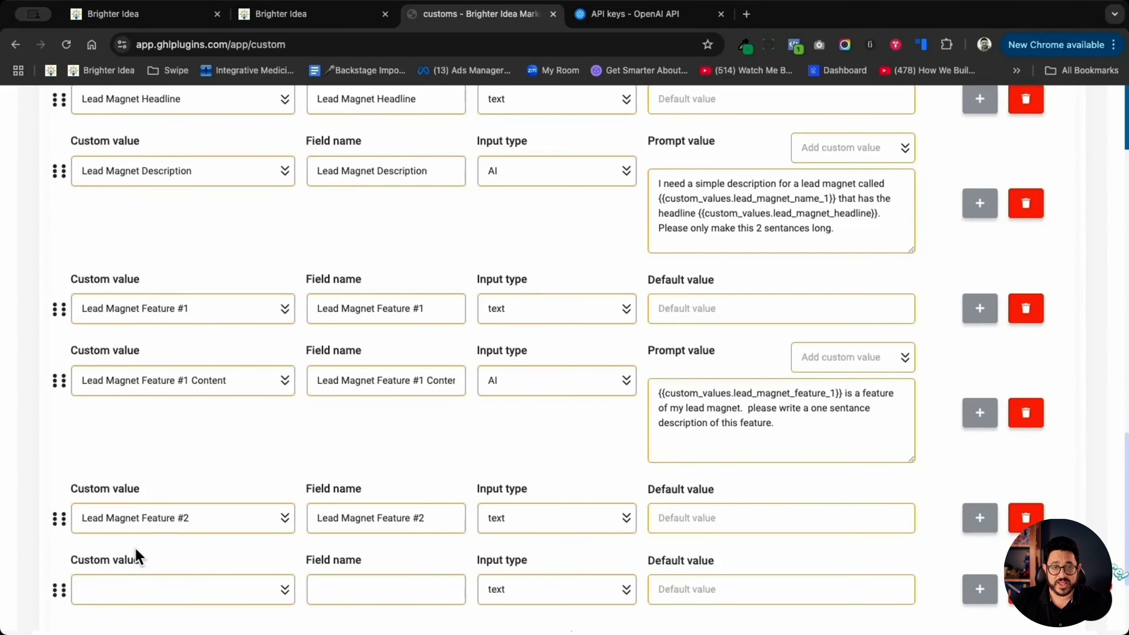
scroll(140, 552, "down", 3)
left_click(230, 465)
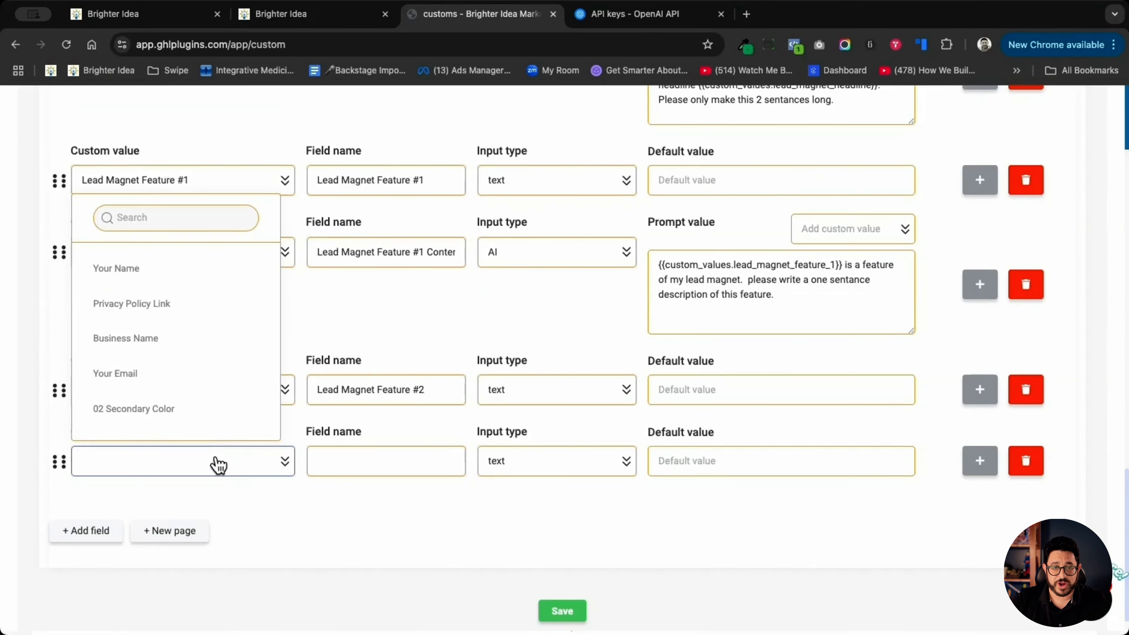
left_click(177, 225)
type("feature")
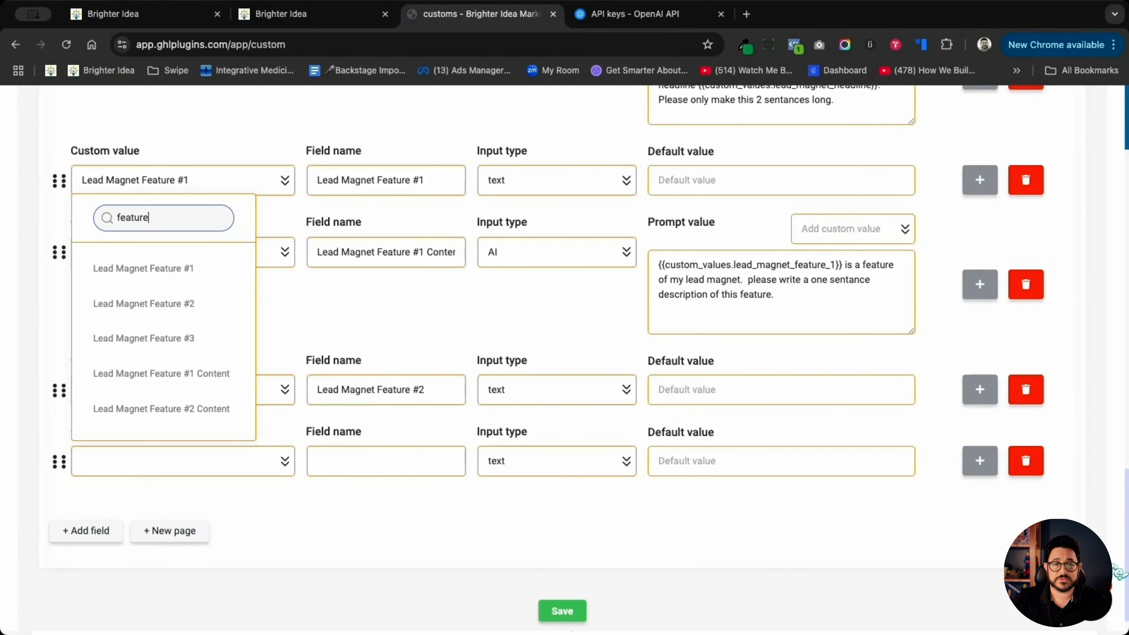
left_click(161, 408)
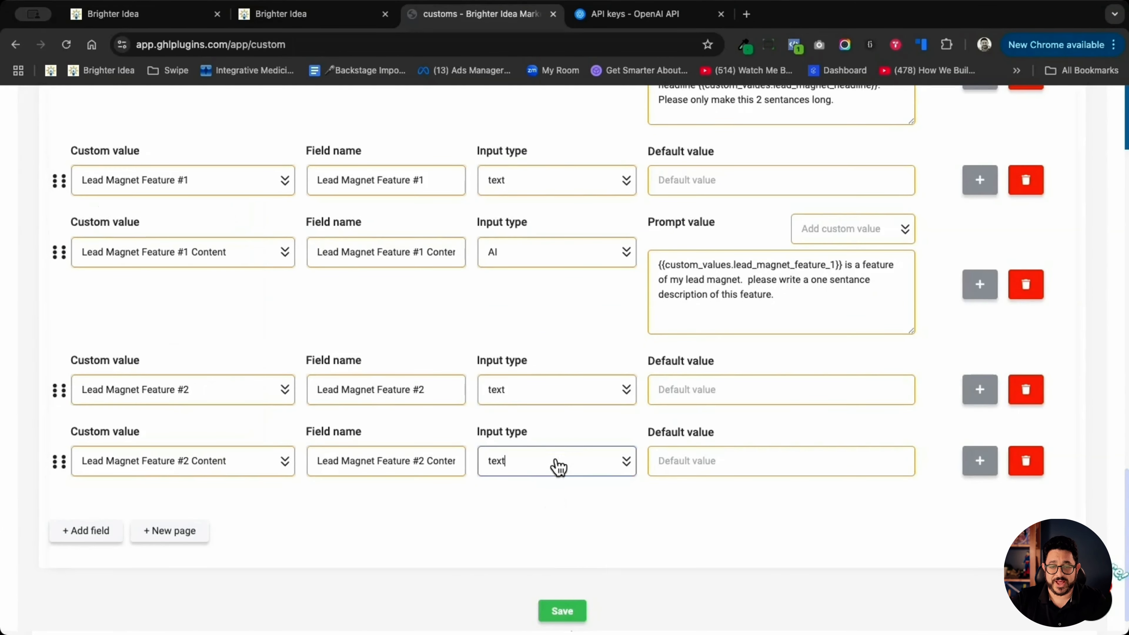
- Make Feature #2 Content an AI field, reusing the Feature #1 Content prompt with the placeholder changed to {{custom_values.lead_magnet_feature_2}}
left_click(554, 462)
scroll(574, 382, "down", 1)
left_click(503, 414)
left_click_drag(659, 264, 808, 314)
key("super+c")
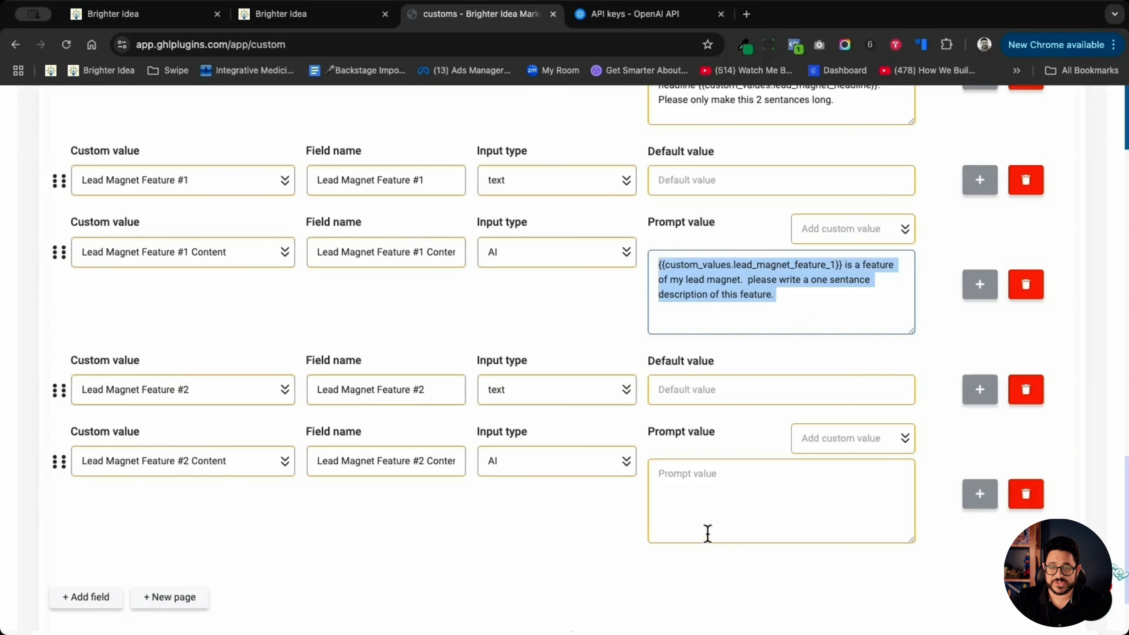
left_click(712, 489)
key("super+v")
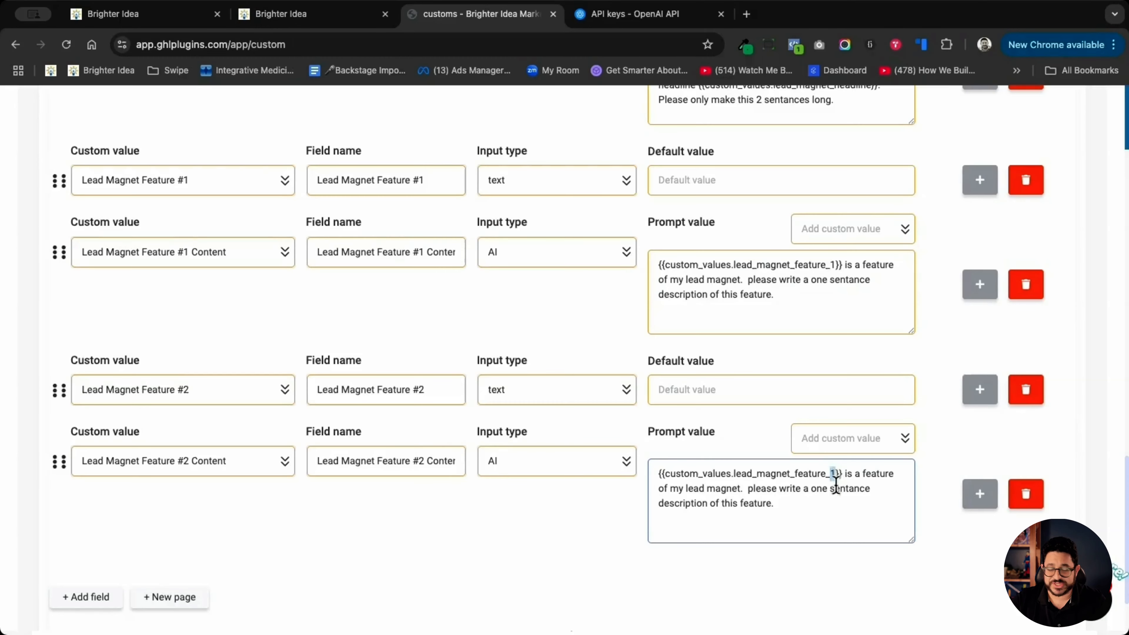
type("2")
- Add a Lead Magnet Feature #3 text field and a Feature #3 Content AI field, reusing the prompt with {{custom_values.lead_magnet_feature_3}}
left_click(86, 597)
scroll(107, 512, "down", 3)
left_click(111, 490)
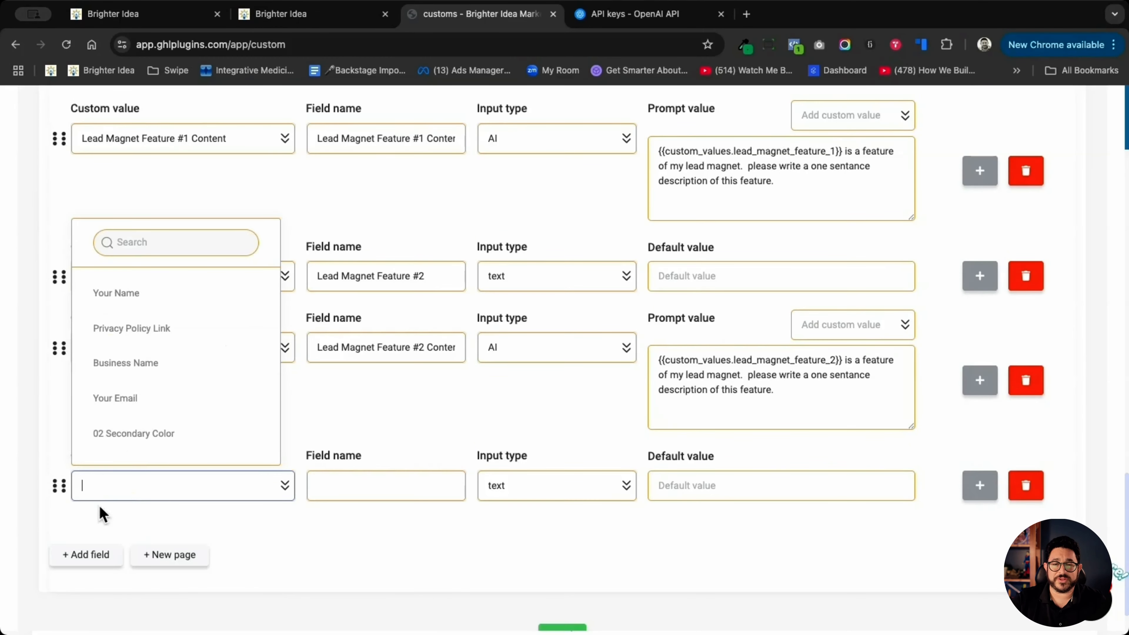
left_click(147, 241)
type("fe")
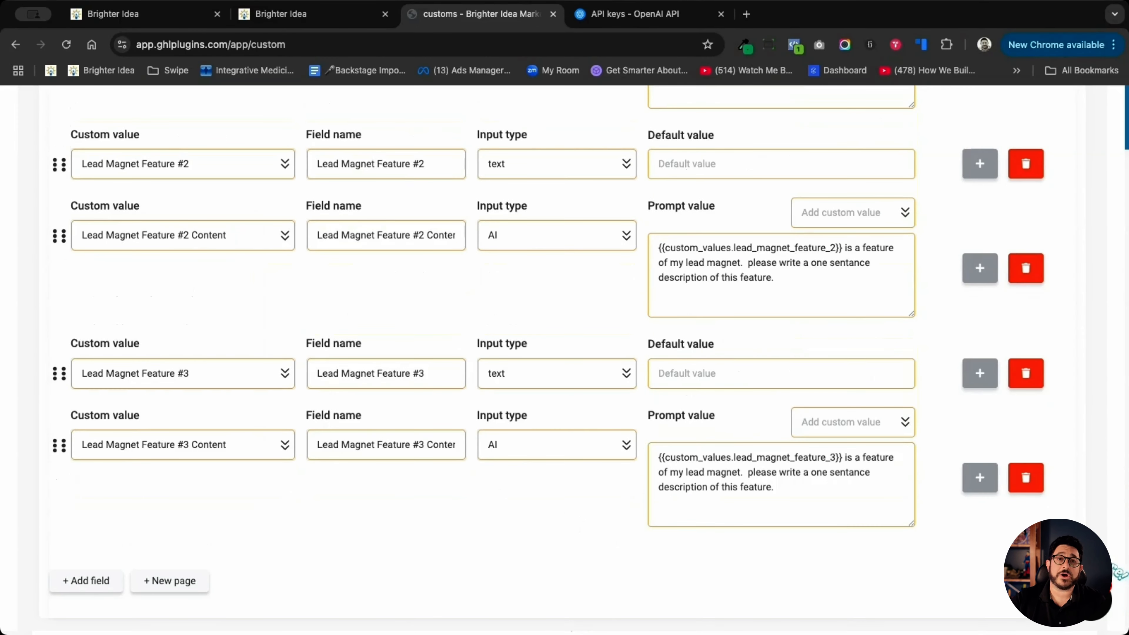
- Check the remaining placeholders on the Lead Magnet Clone page and add a form field for the Your Bio custom value
left_click(317, 25)
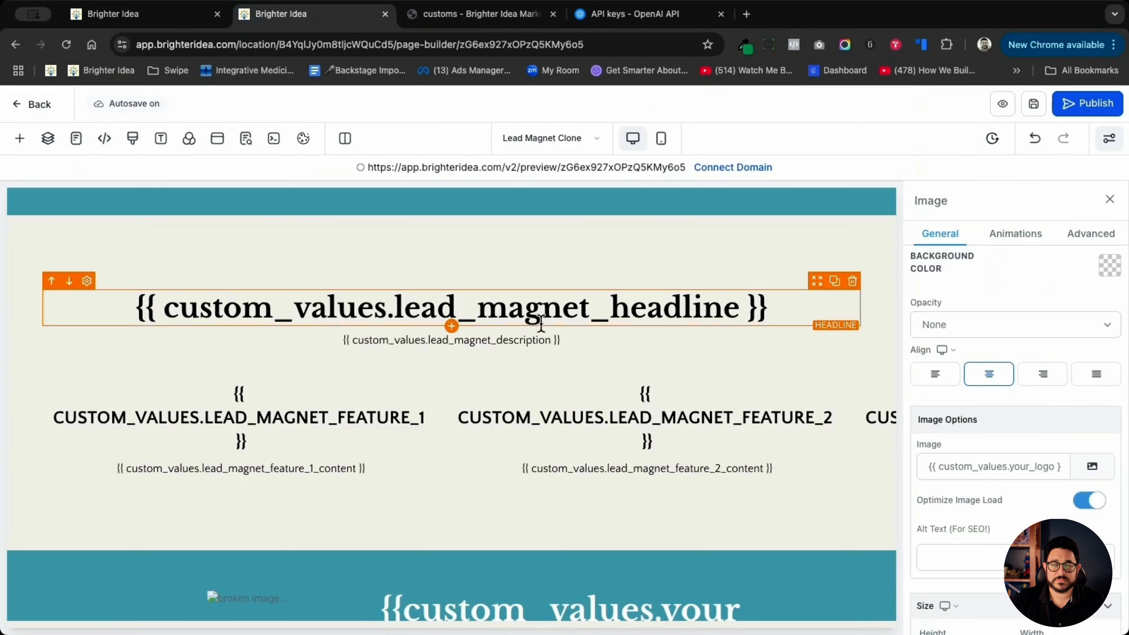
scroll(575, 530, "down", 5)
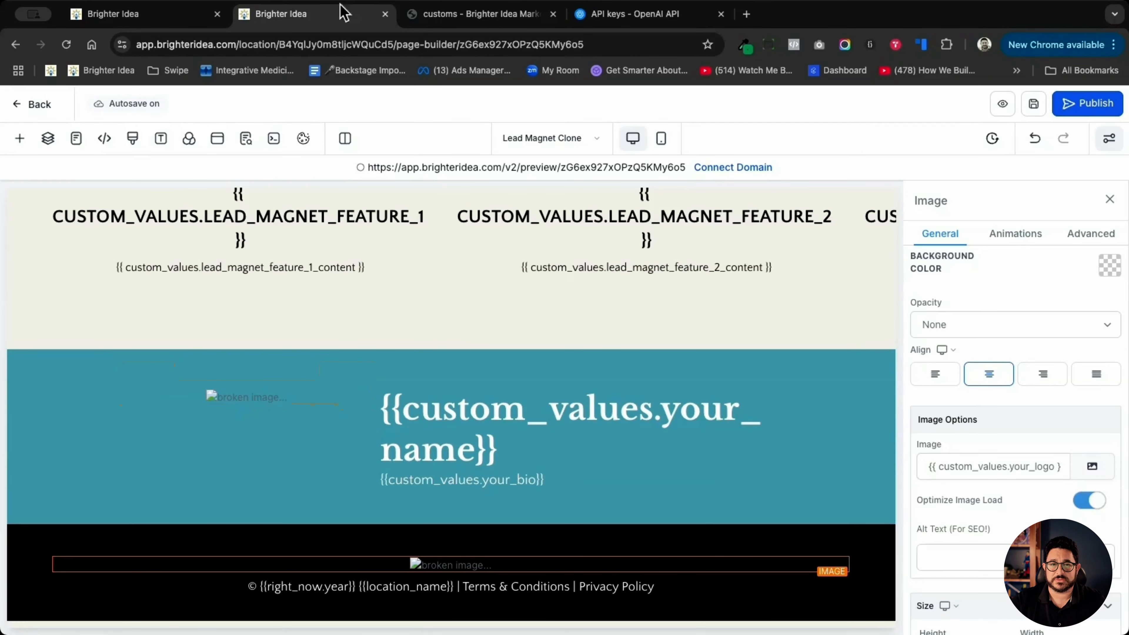
left_click(471, 14)
left_click(86, 581)
left_click(189, 554)
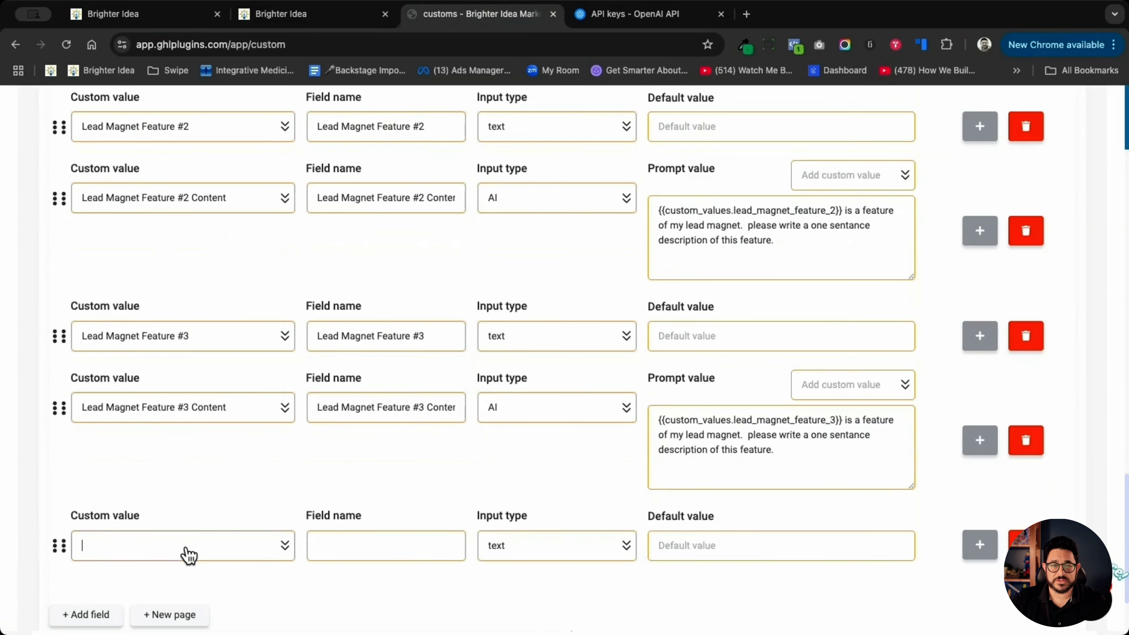
left_click(191, 304)
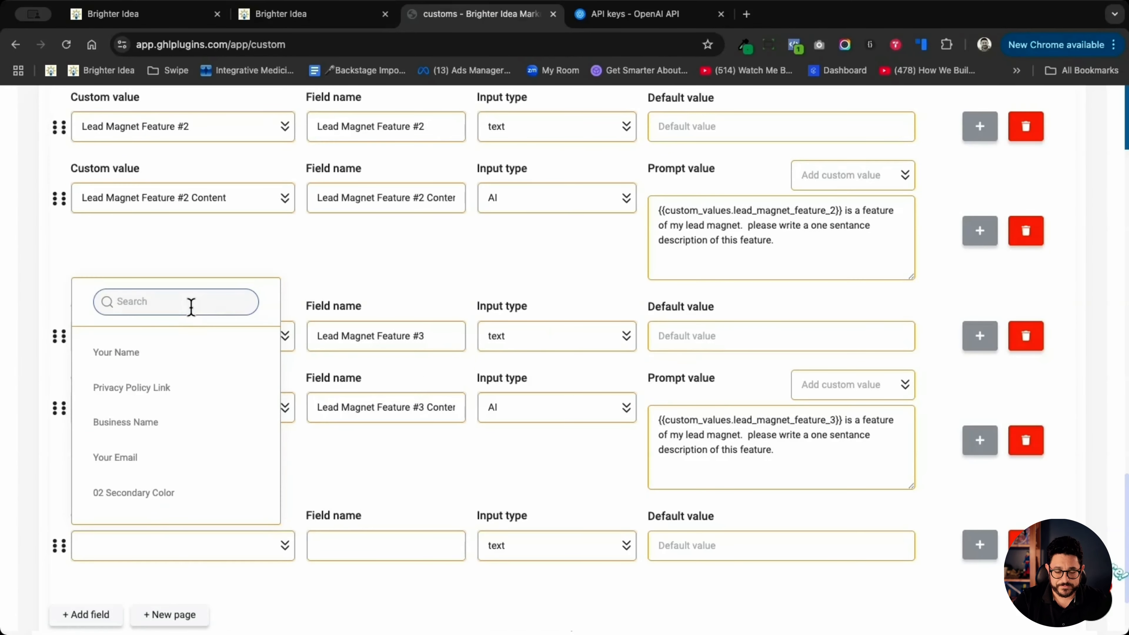
type("bio")
left_click(192, 354)
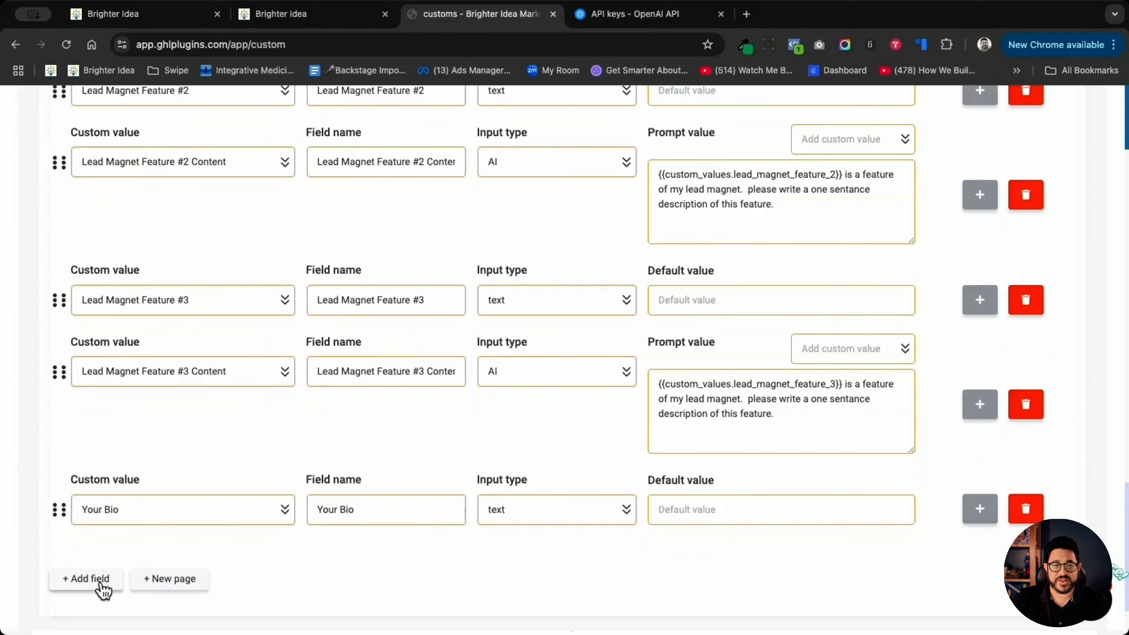
- Add a field for the Your Picture custom value and set its input type to File
left_click(104, 586)
scroll(129, 556, "down", 2)
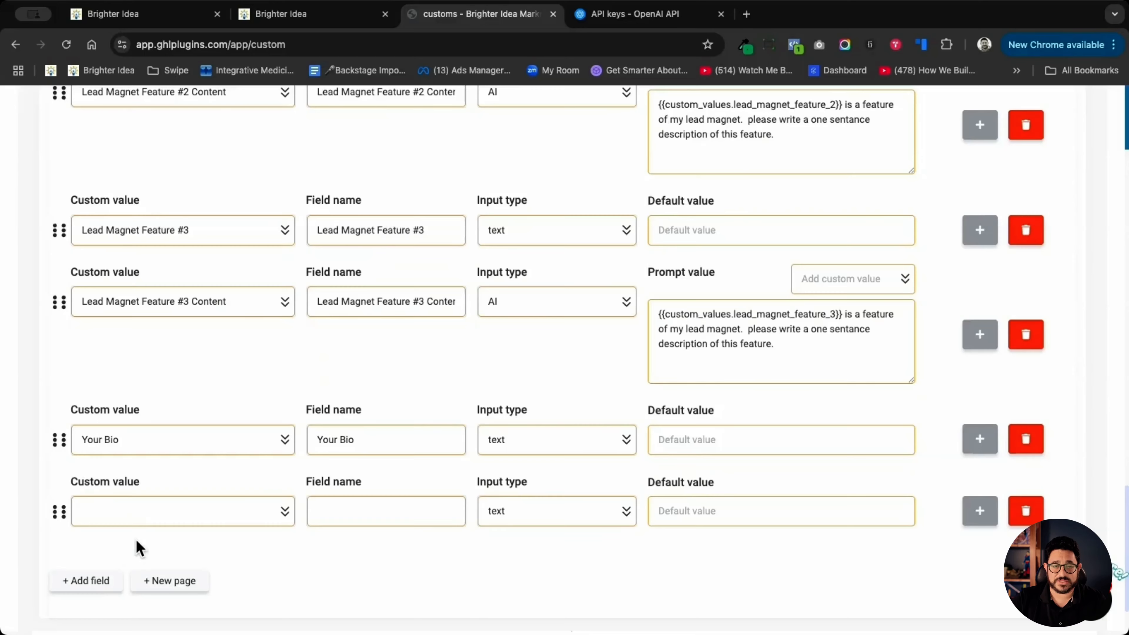
left_click(150, 518)
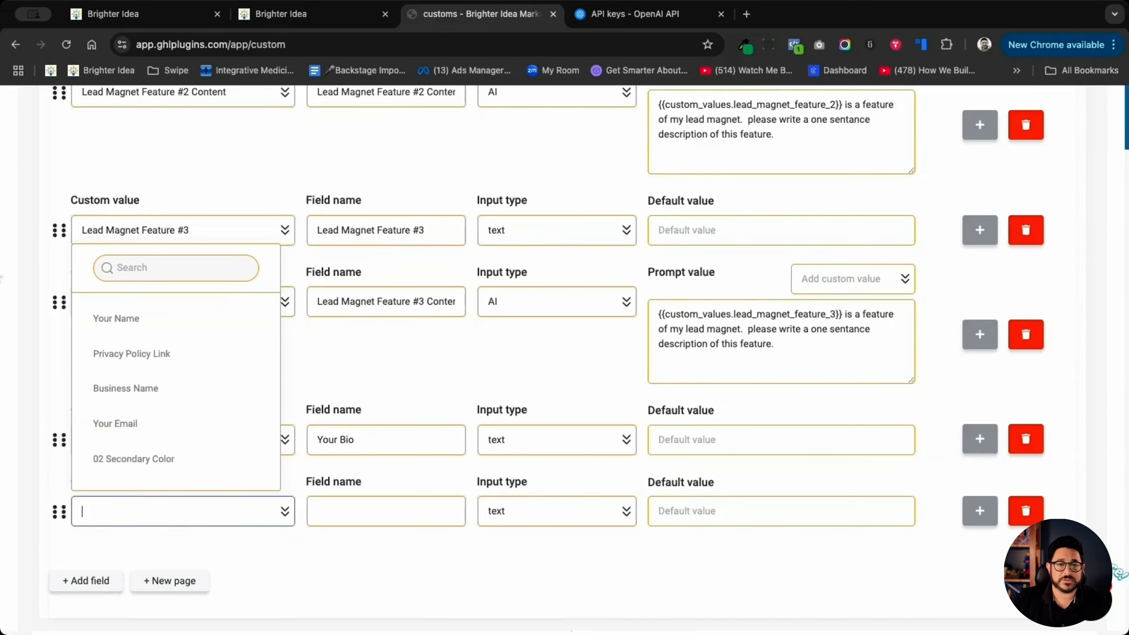
left_click(211, 268)
type("image")
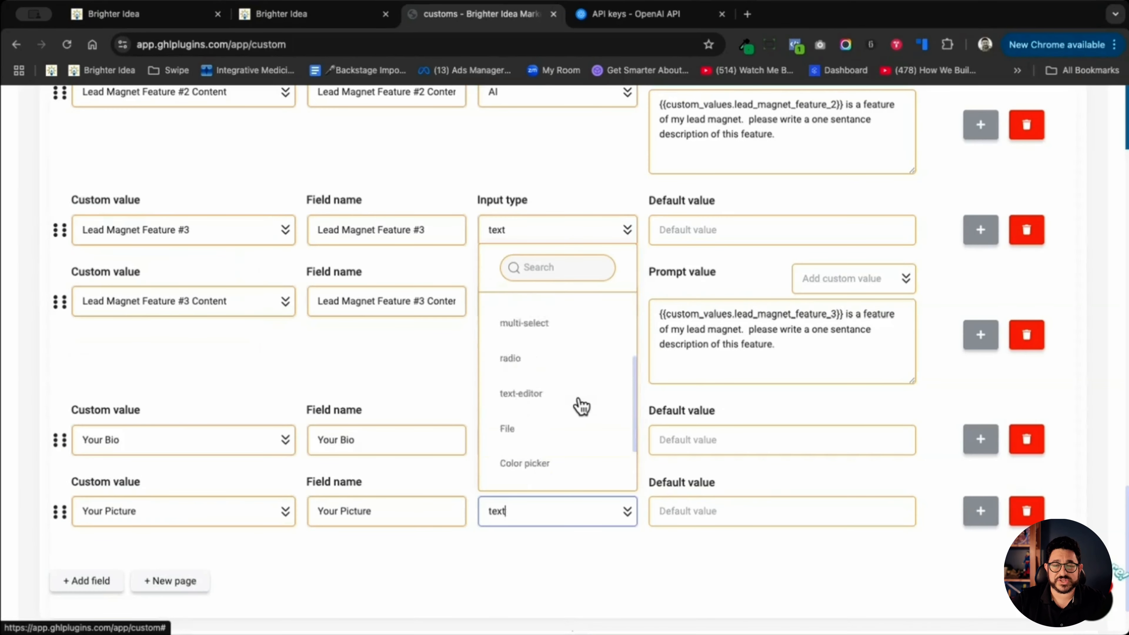
scroll(561, 392, "down", 2)
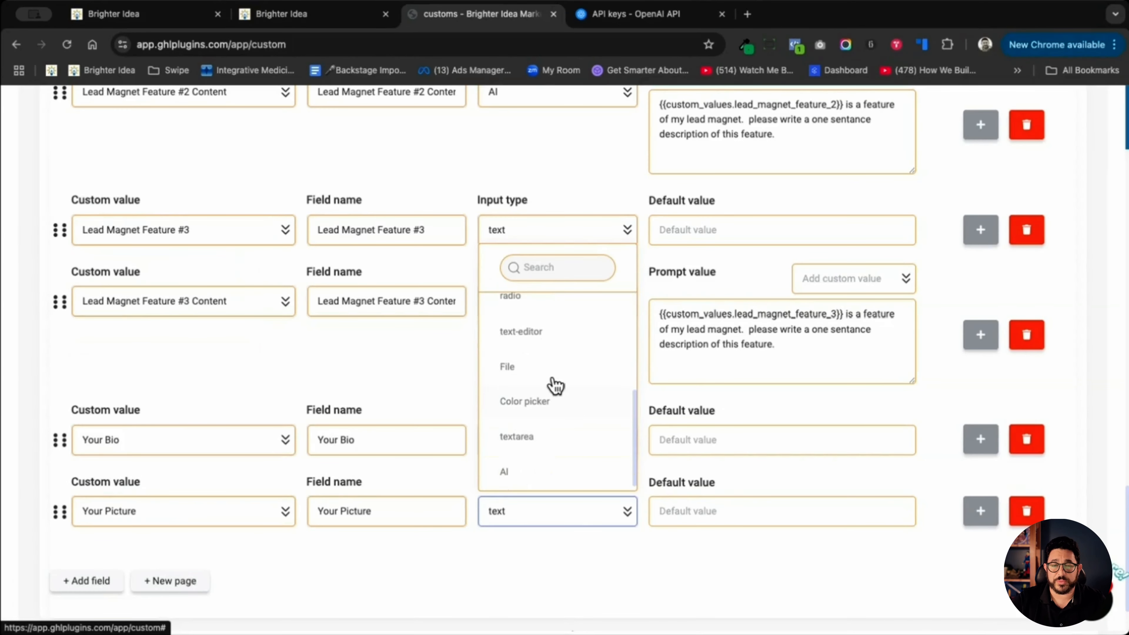
left_click(556, 374)
- Check the Thank You & Request Appointment and Appointment Booked Clone pages for needed values, and add a Your Email field to the form
left_click(281, 13)
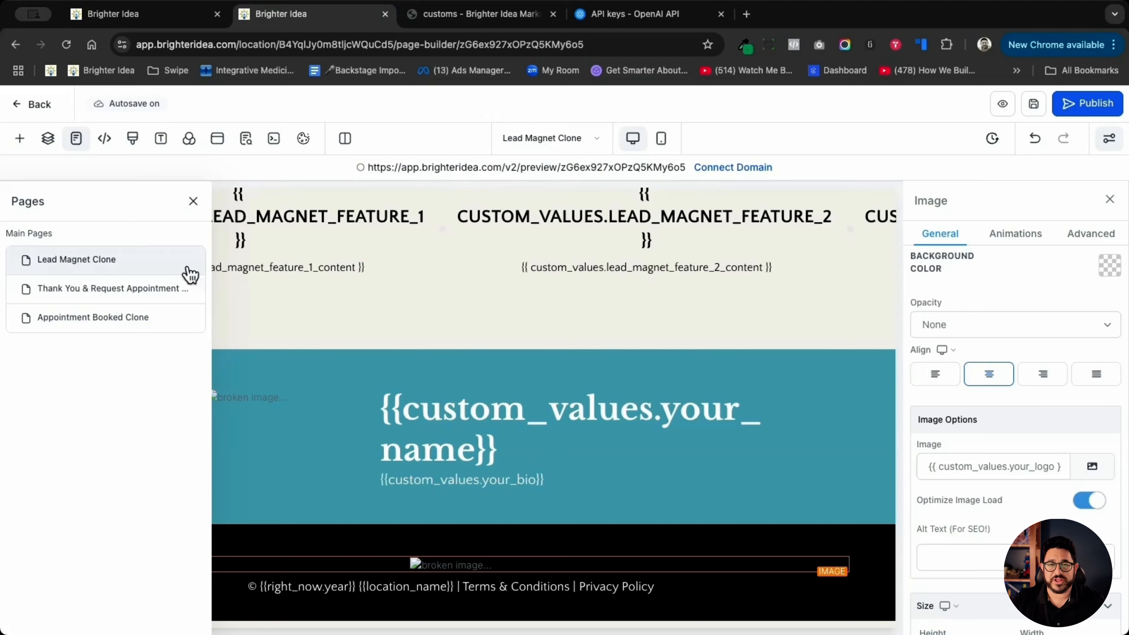
left_click(118, 289)
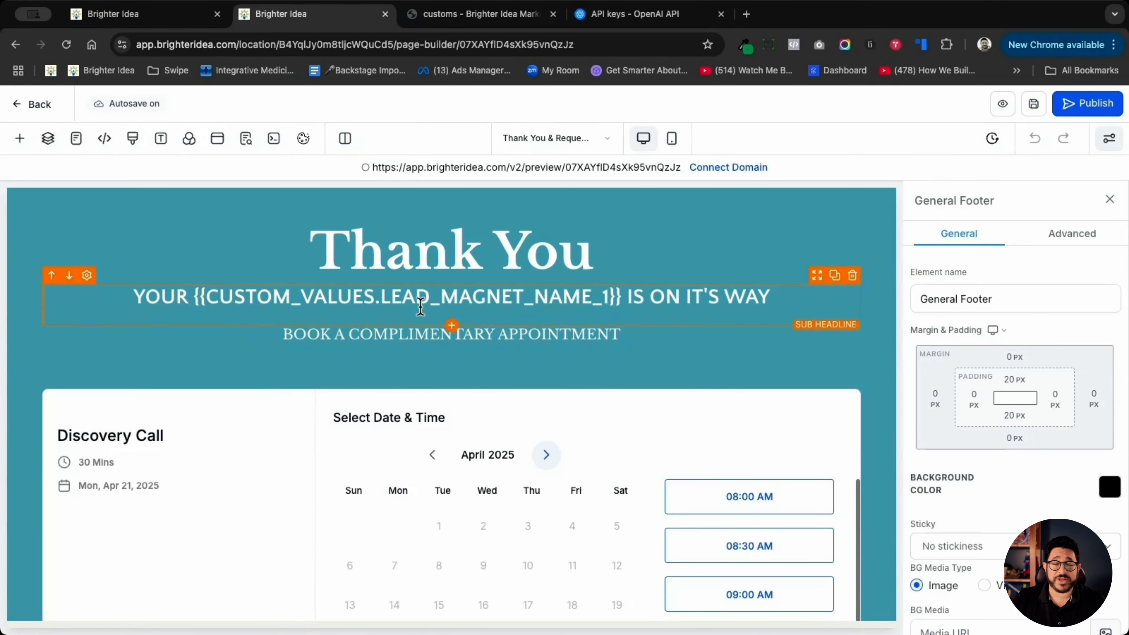
left_click(597, 143)
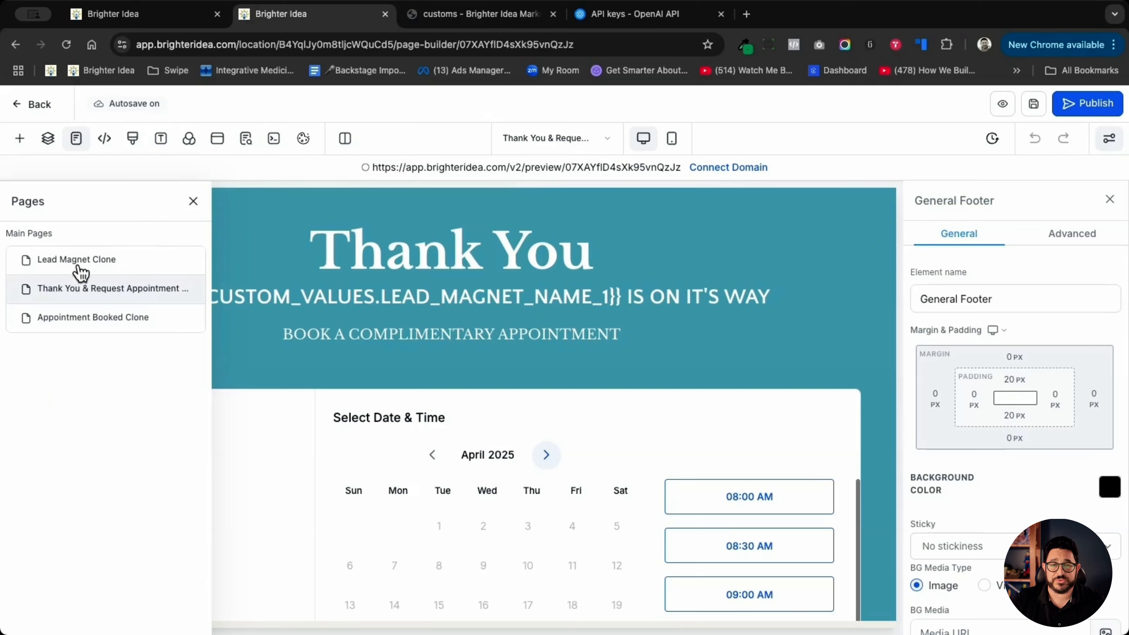
left_click(95, 318)
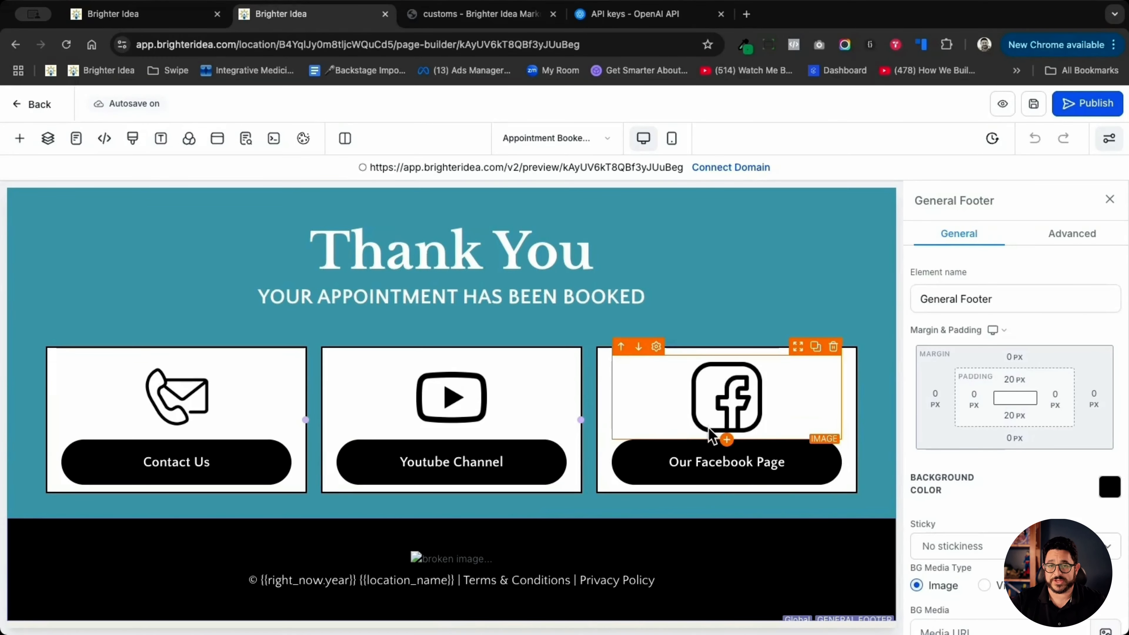
left_click(481, 14)
left_click(85, 522)
left_click(183, 524)
type("emai")
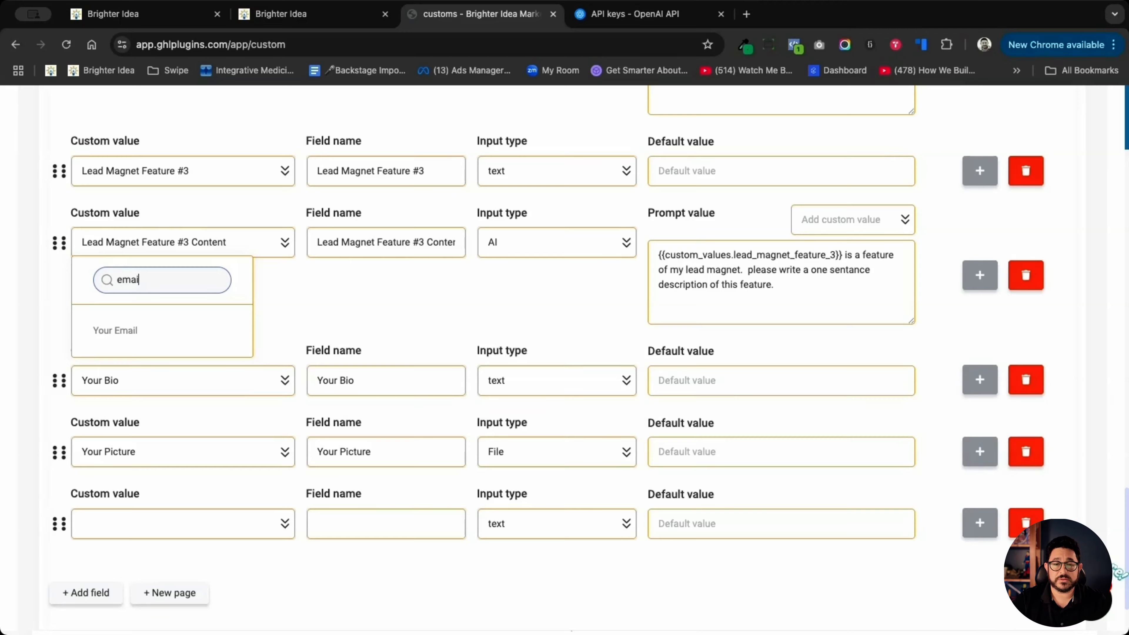
left_click(115, 330)
- Add a field after Your Email and assign it the Youtube Link custom value
left_click(86, 592)
scroll(86, 574, "down", 2)
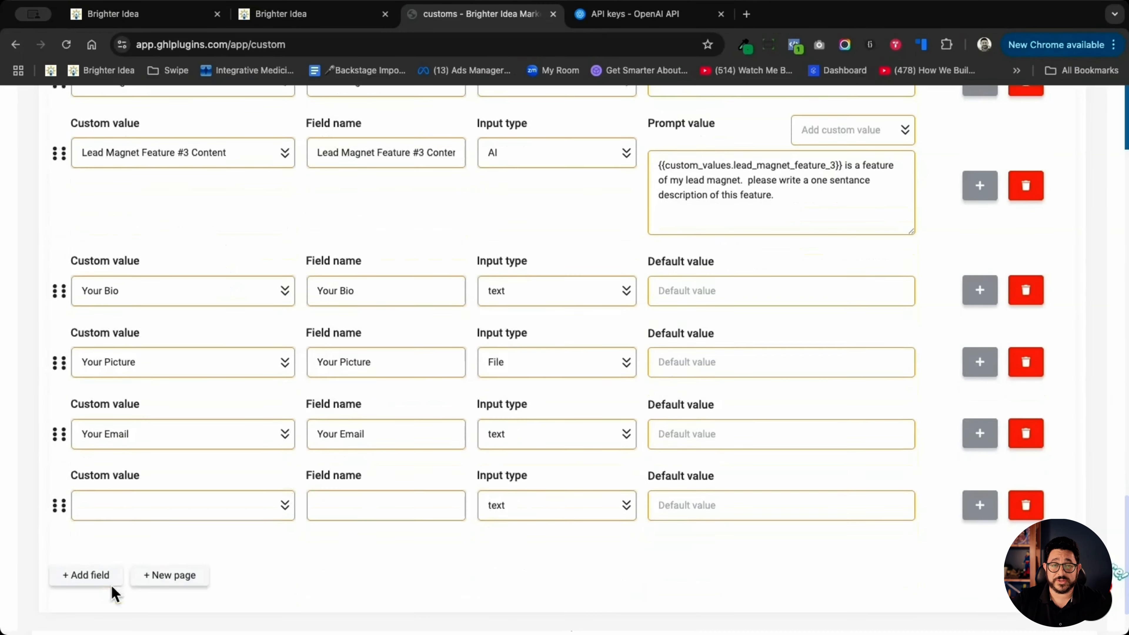
left_click(129, 509)
type("yout")
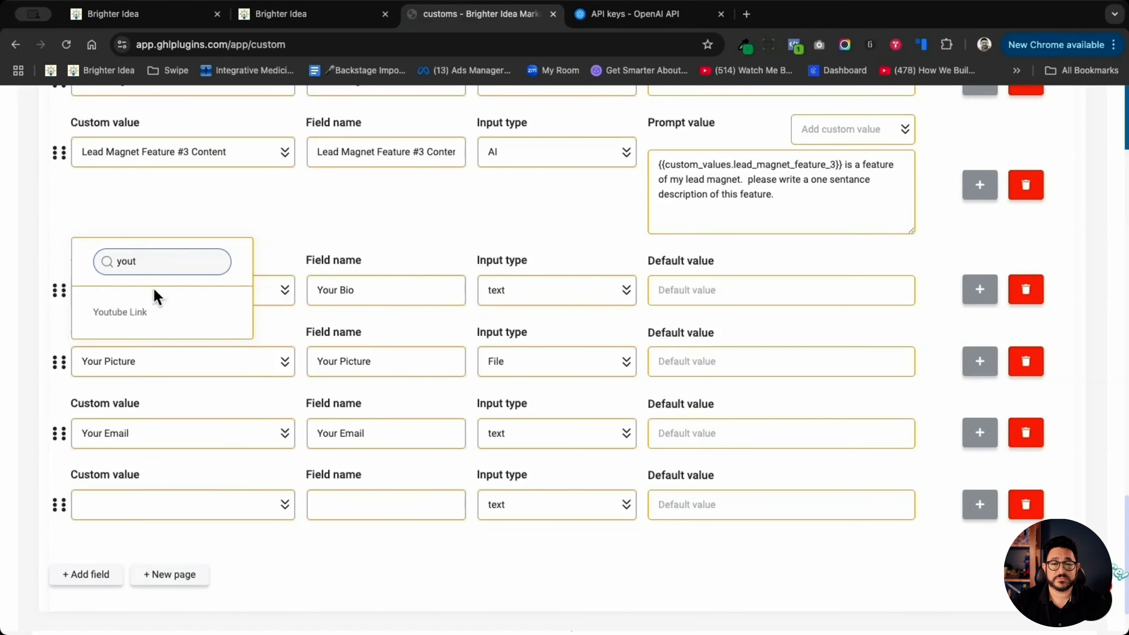
left_click(143, 314)
- Add a final field for the Facebook Page custom value, and save and close the Lead Magnet Content Form
left_click(91, 574)
scroll(91, 575, "down", 2)
left_click(122, 506)
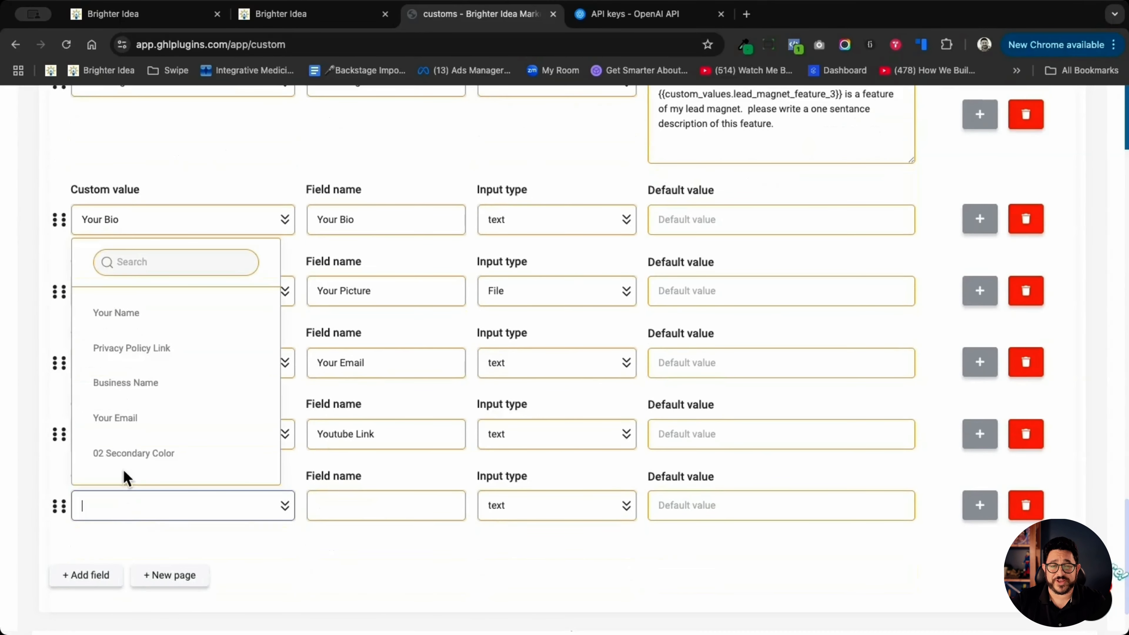
left_click(147, 262)
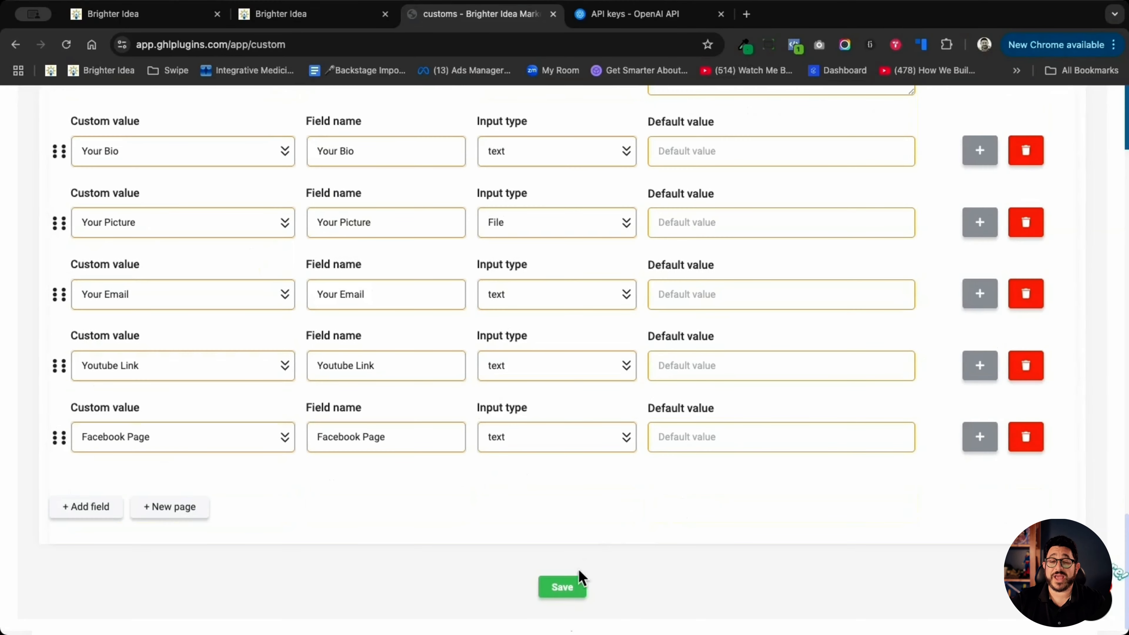
left_click(563, 588)
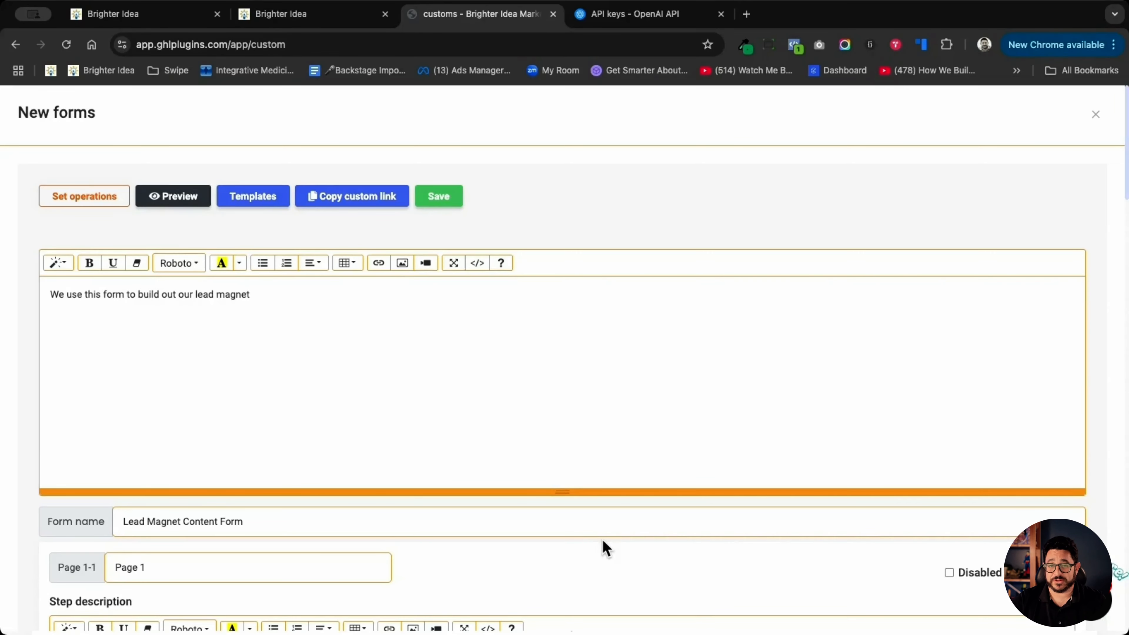
left_click(1096, 114)
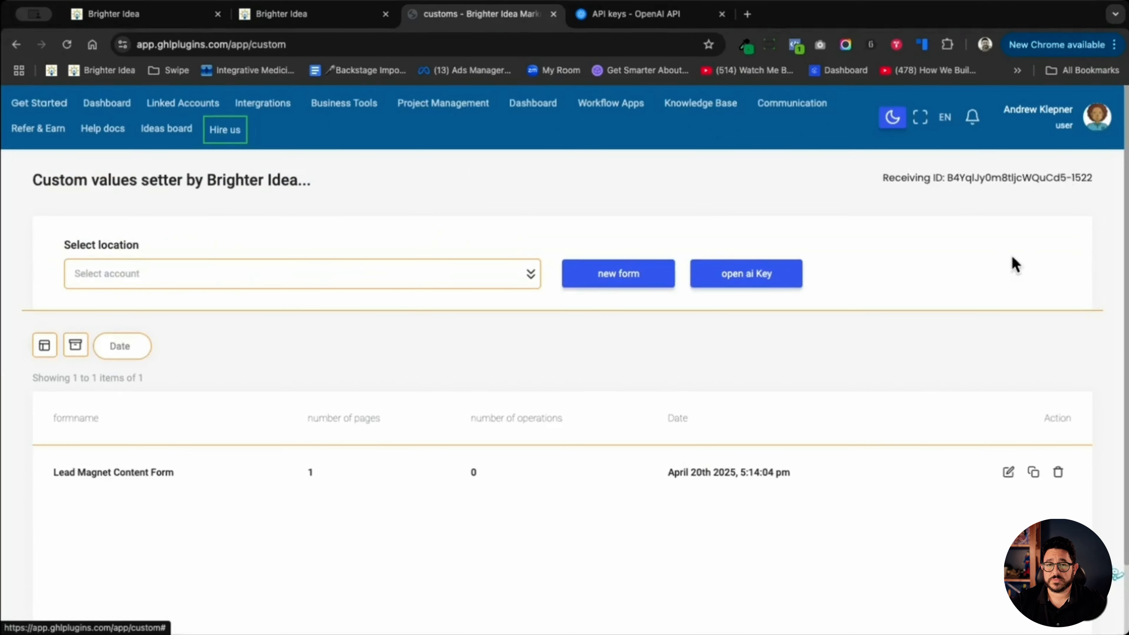
- Paste the OpenAI API key into the custom values setter's key setting and save it
left_click(745, 273)
left_click(562, 366)
key("ctrl+v")
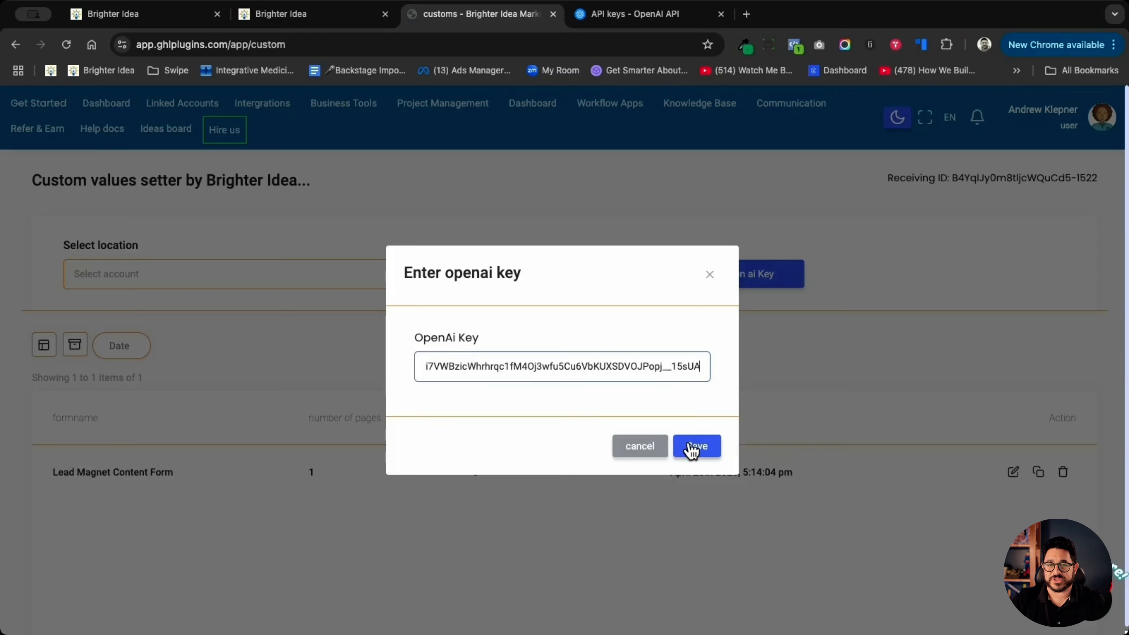
left_click(691, 446)
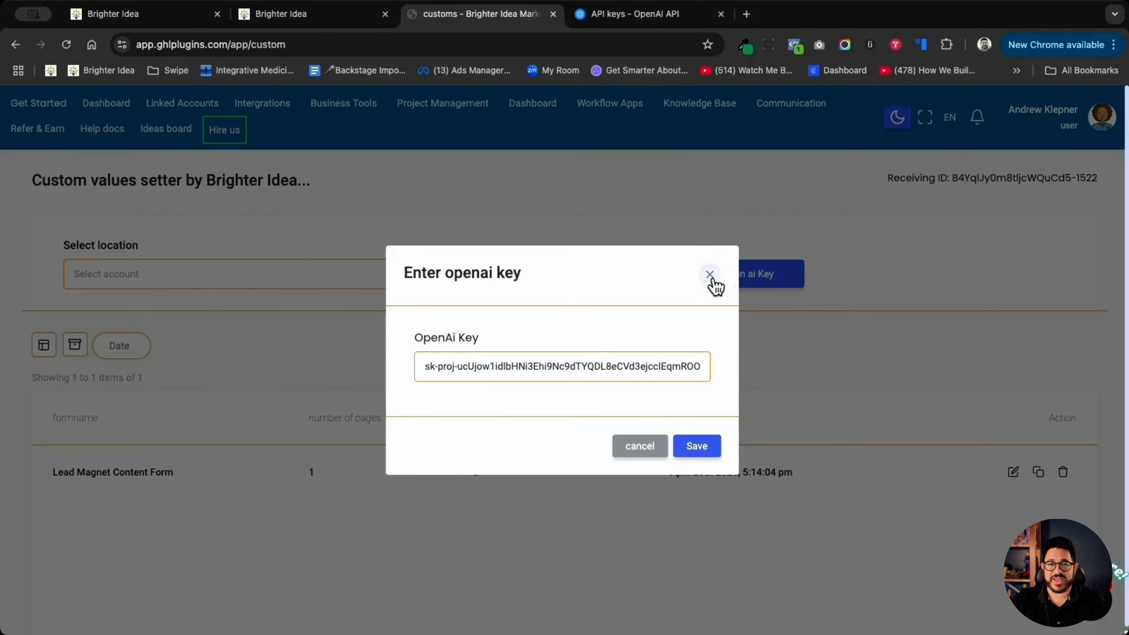
left_click(711, 277)
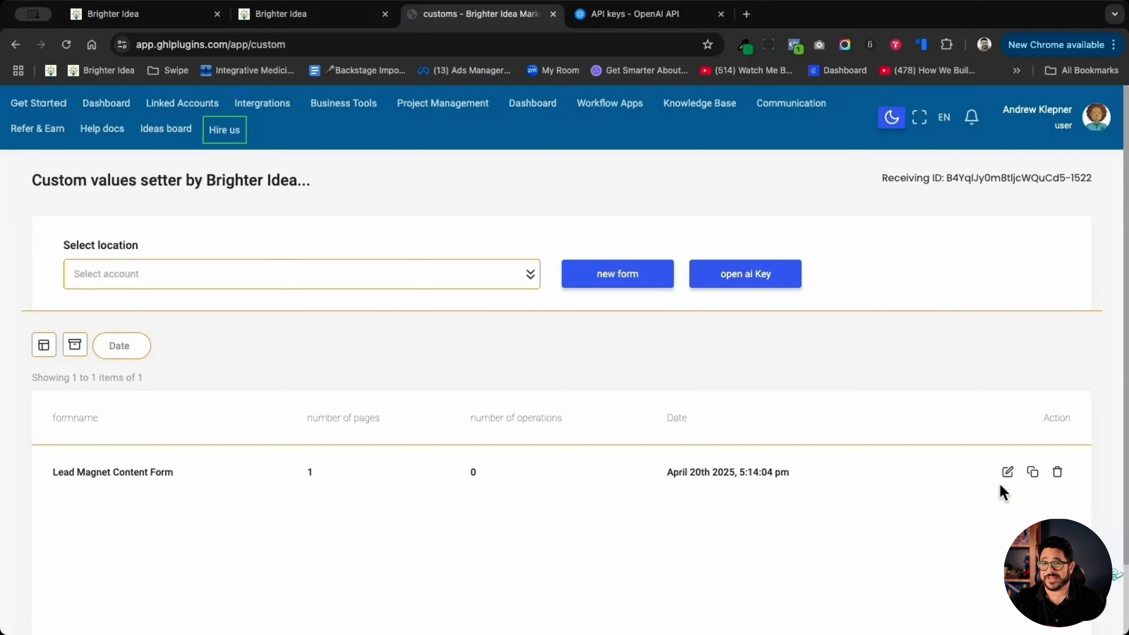
- Reopen the Lead Magnet Content Form for editing and add a field at the end for the Lead Magnet Image custom value
left_click(1008, 472)
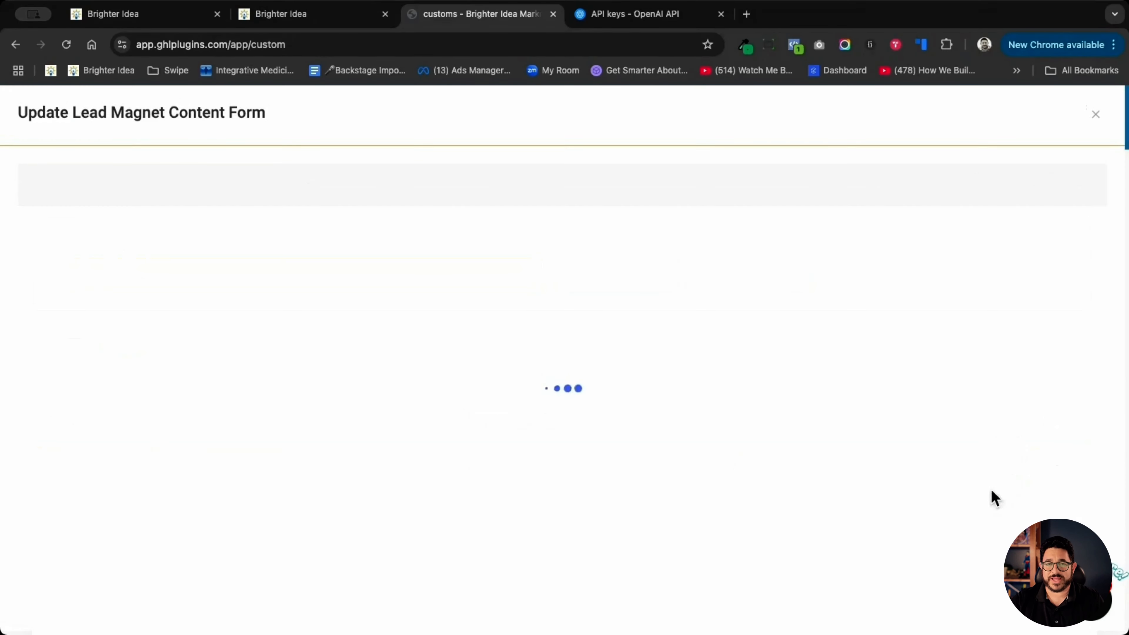
scroll(756, 511, "down", 20)
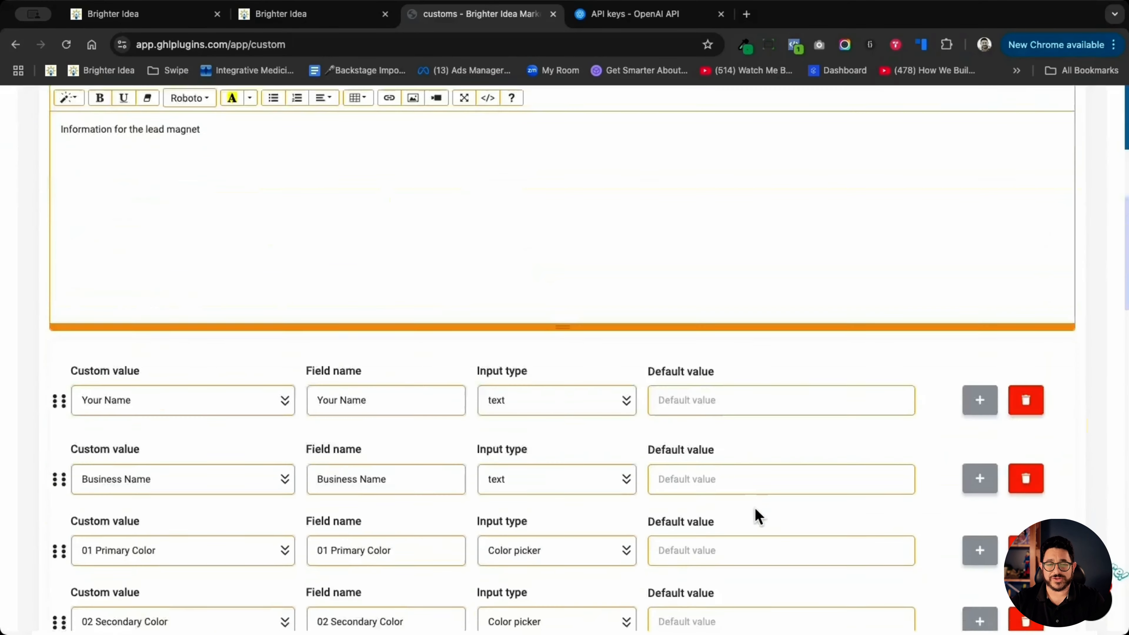
scroll(756, 508, "down", 20)
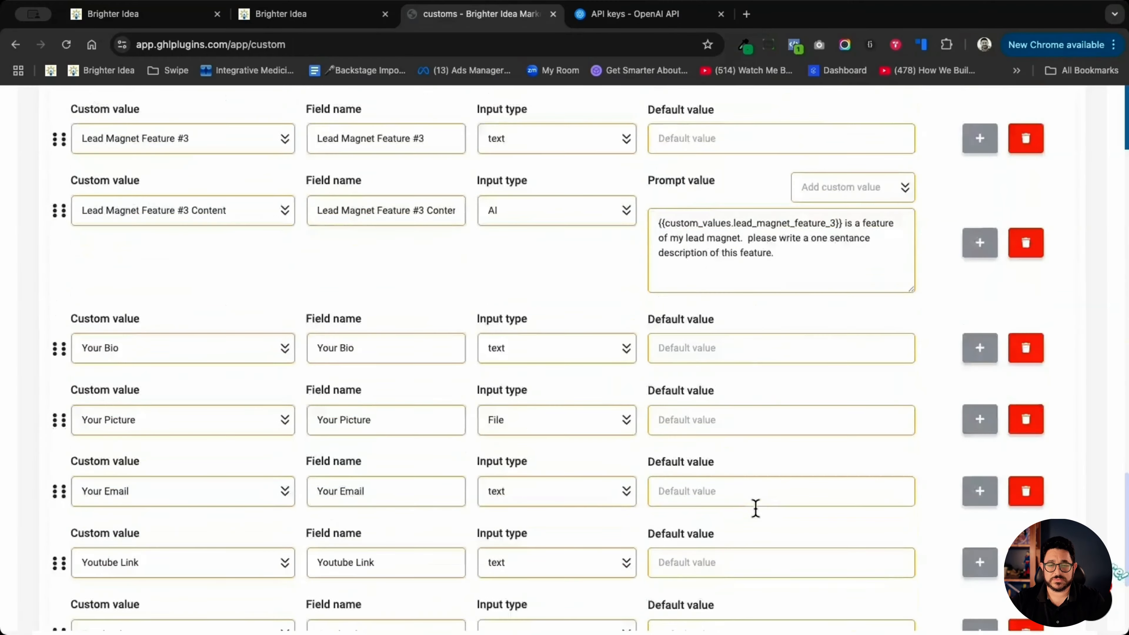
left_click(82, 502)
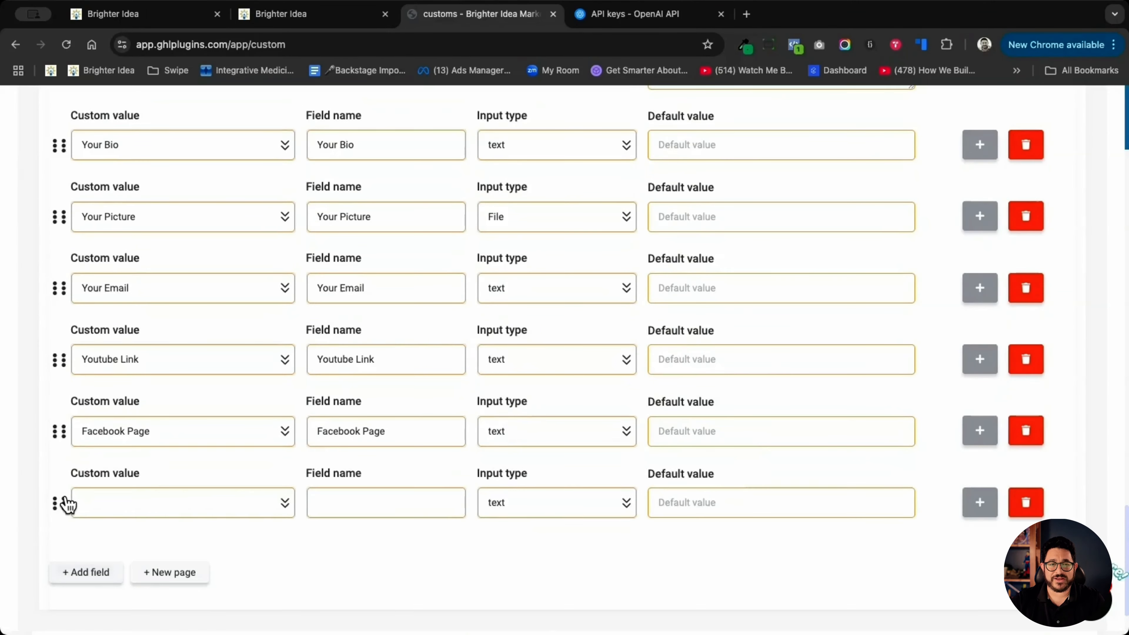
left_click(136, 508)
left_click(142, 261)
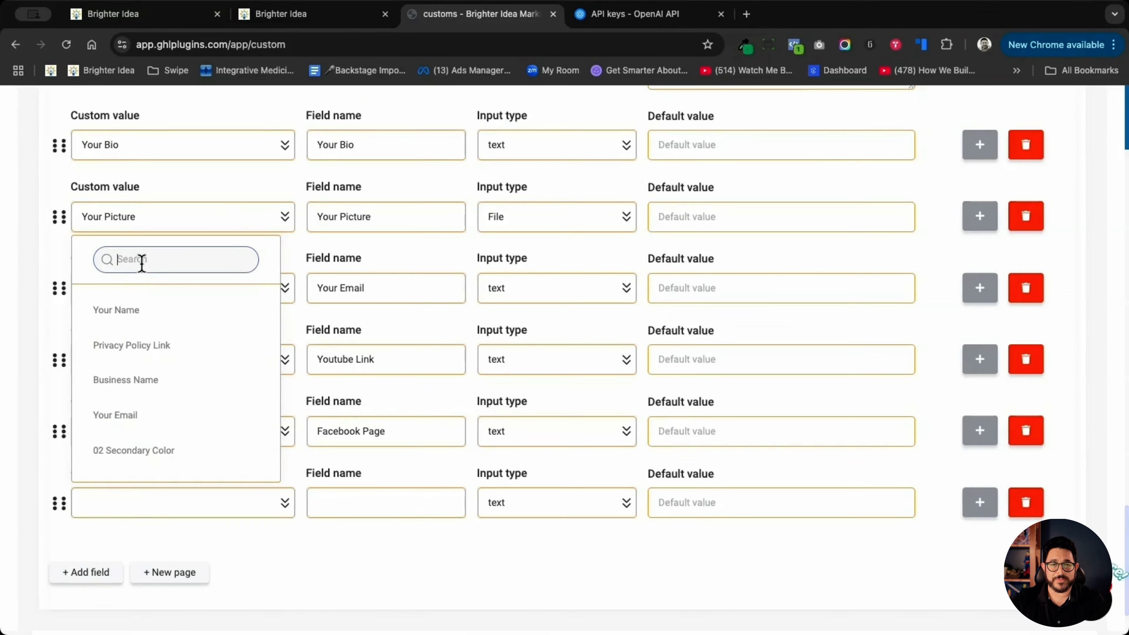
type("lead m")
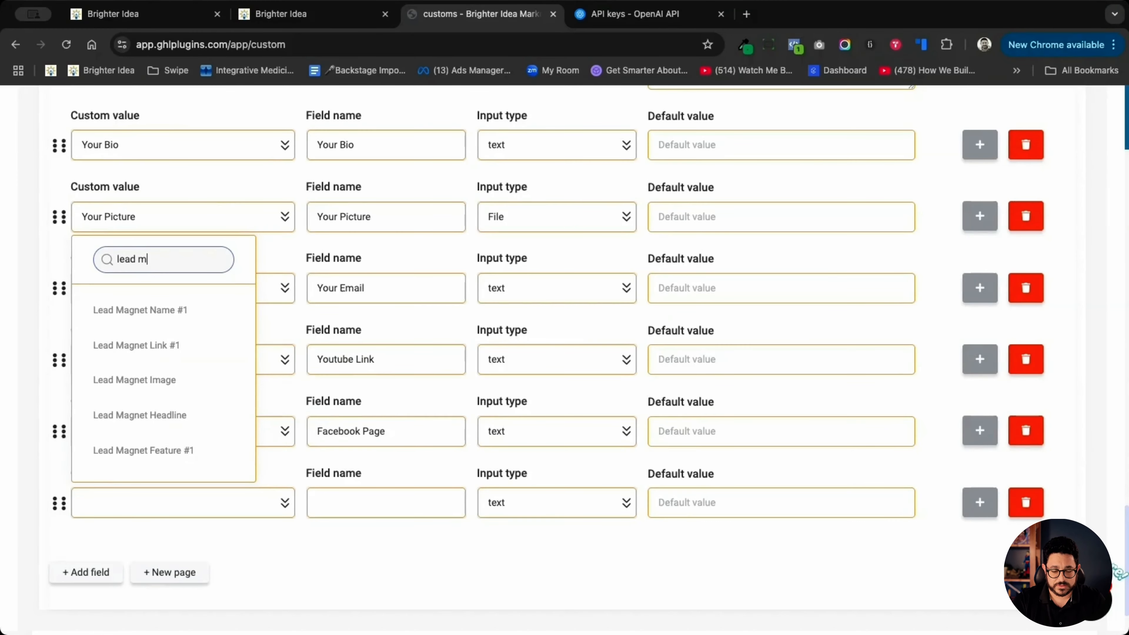
left_click(164, 381)
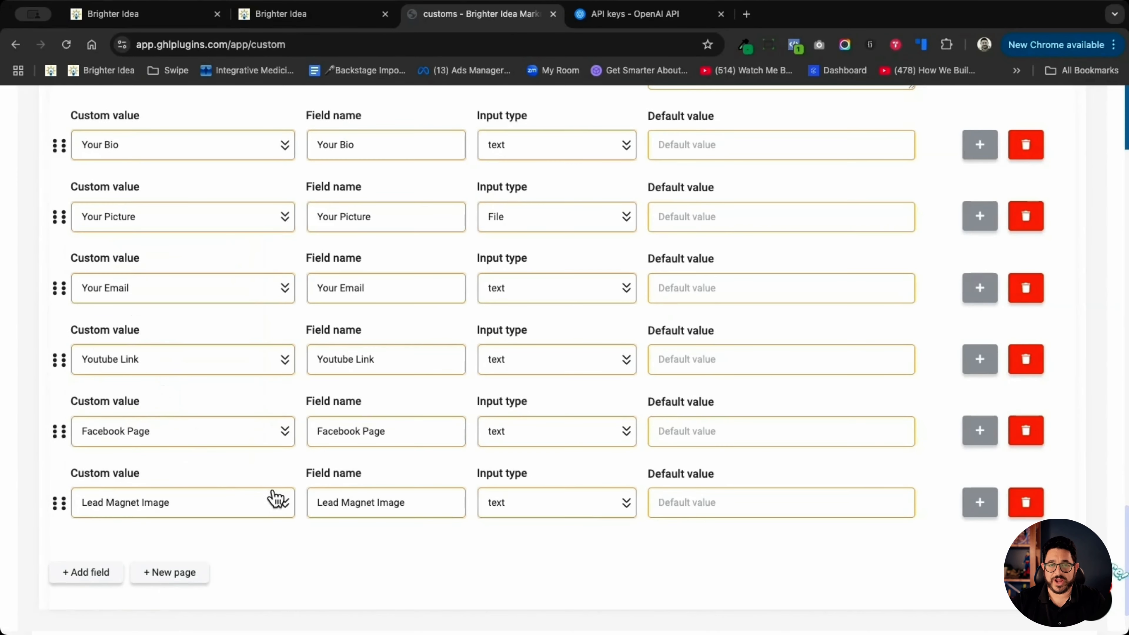
- Set the Lead Magnet Image field's input type to File and move the field directly below Lead Magnet Name #1
left_click(592, 507)
scroll(584, 396, "down", 5)
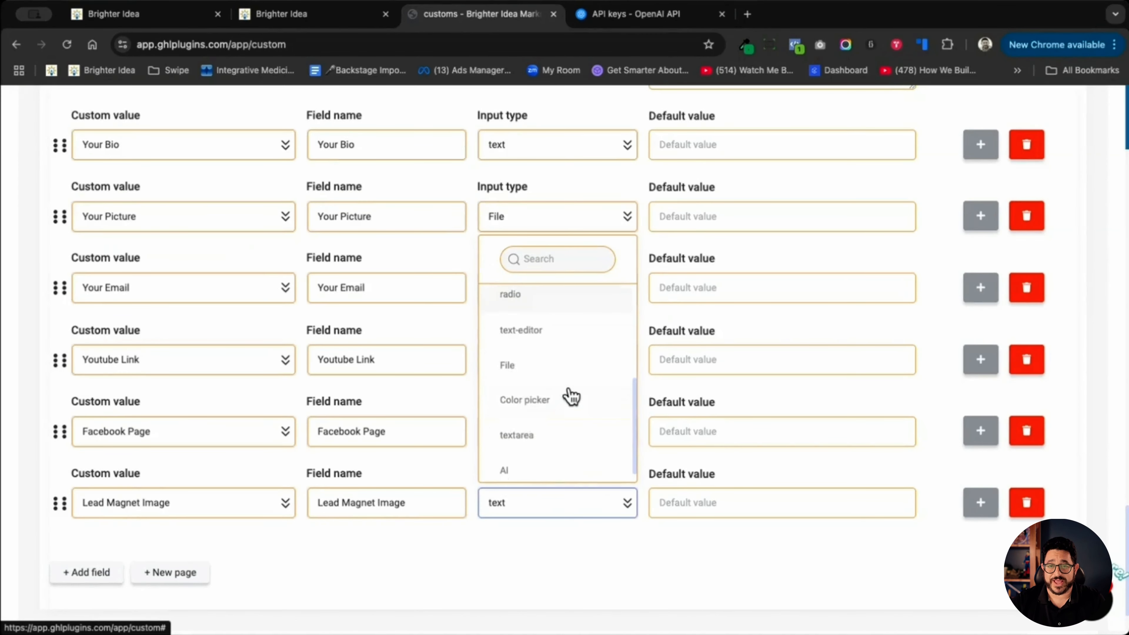
left_click(508, 365)
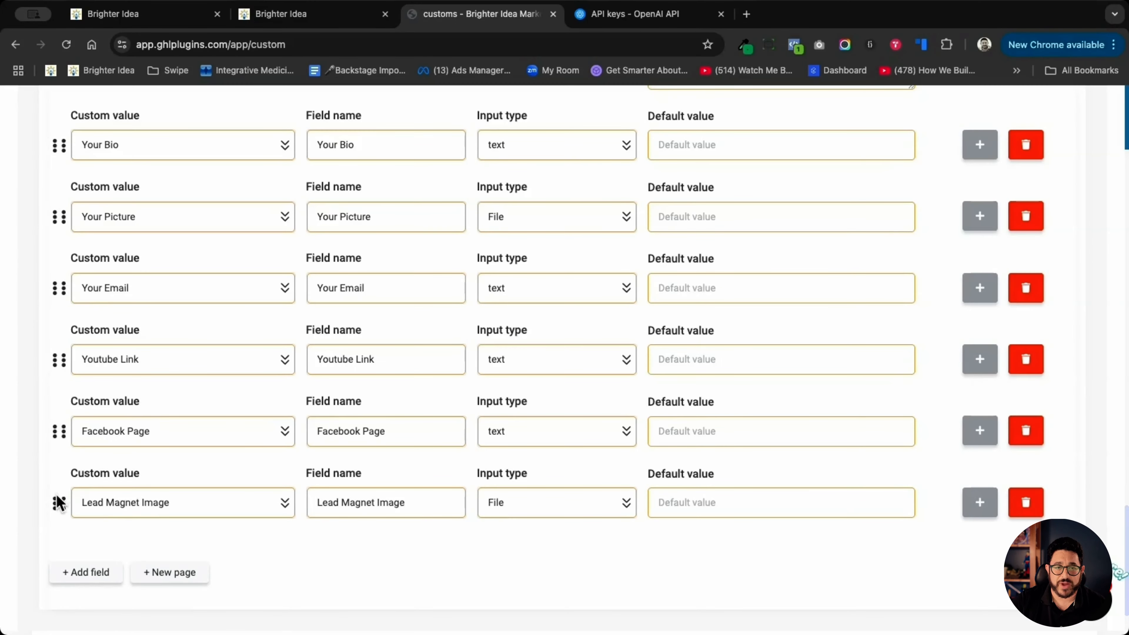
left_click_drag(58, 504, 63, 267)
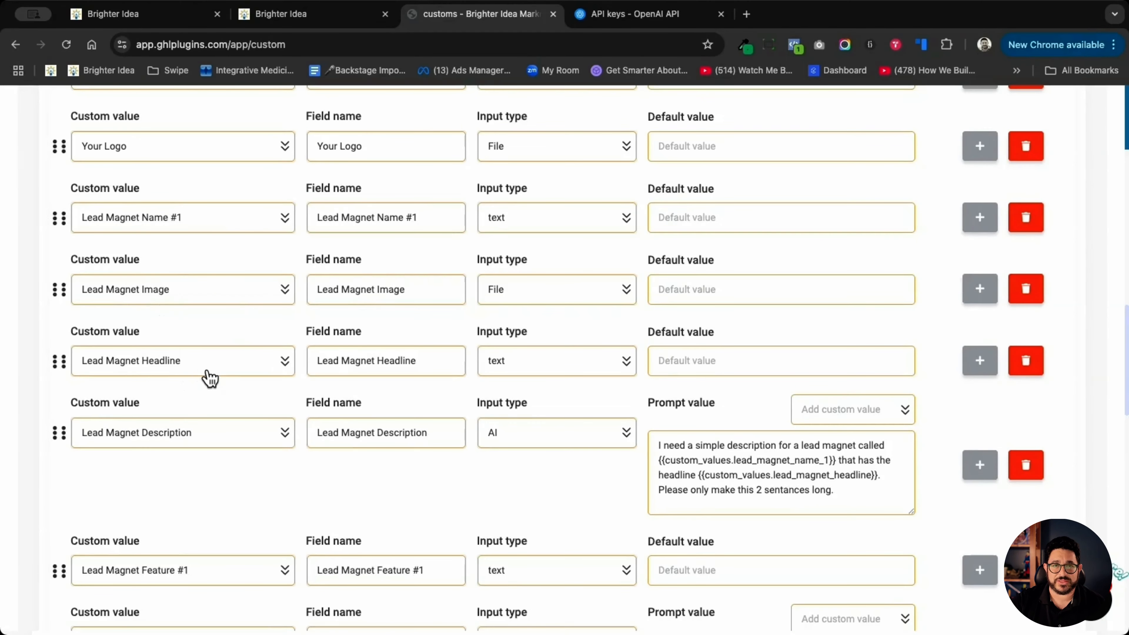
- Copy the custom link of the Lead Magnet Content Form
scroll(210, 378, "down", 15)
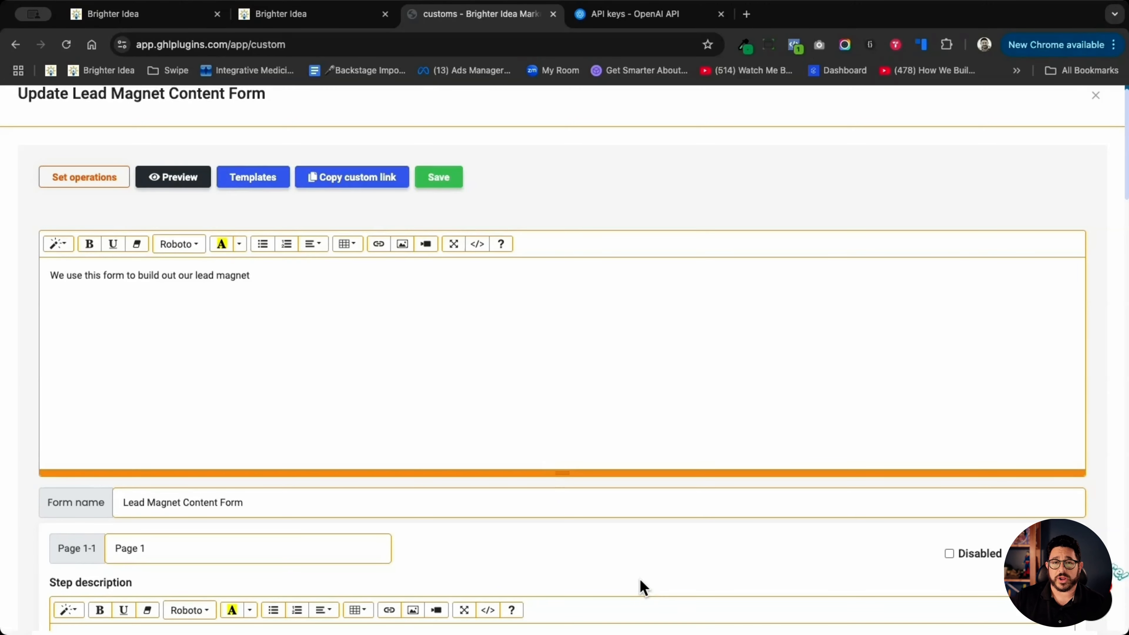
scroll(667, 520, "up", 1)
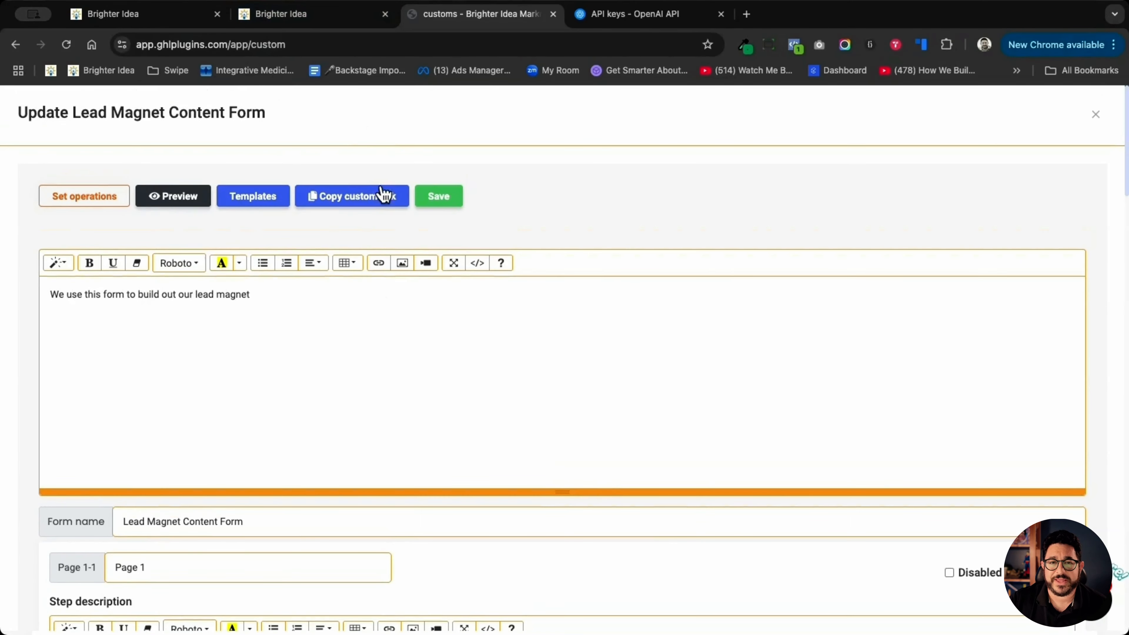
left_click(381, 200)
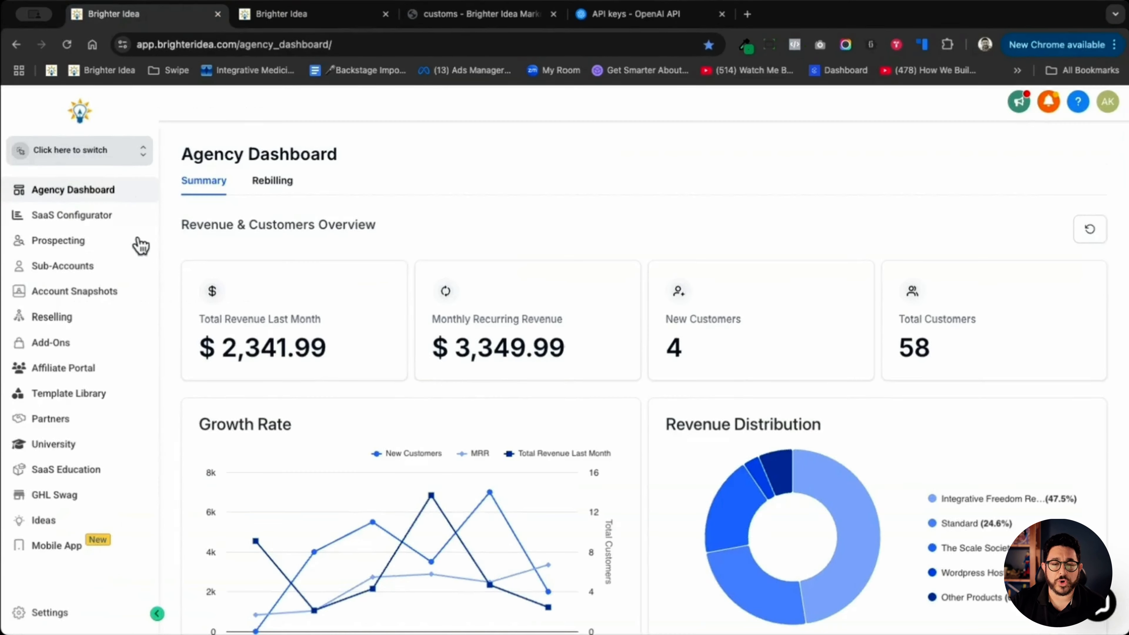
- Switch to the Brighter Idea agency dashboard and open its Custom Menu Links settings
scroll(136, 260, "down", 5)
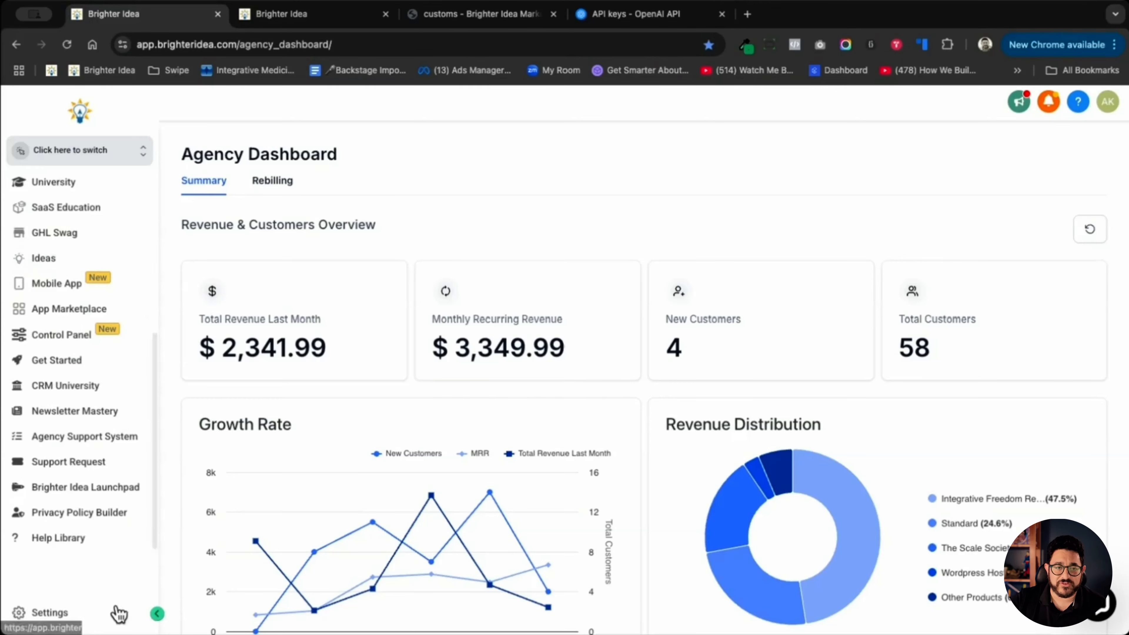
left_click(62, 612)
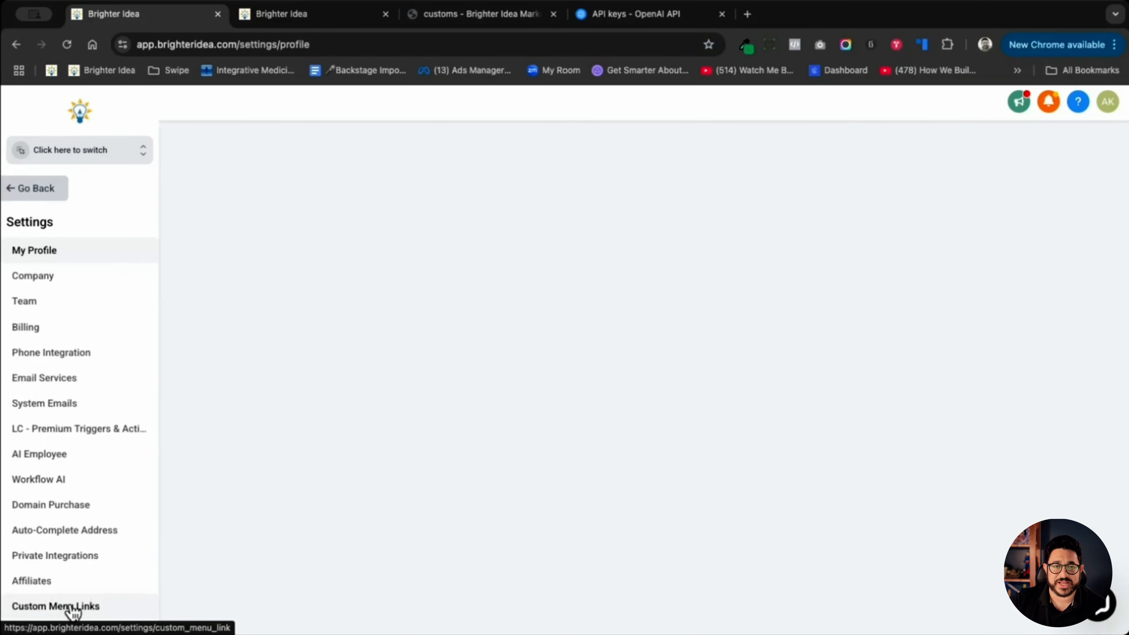
scroll(98, 464, "down", 3)
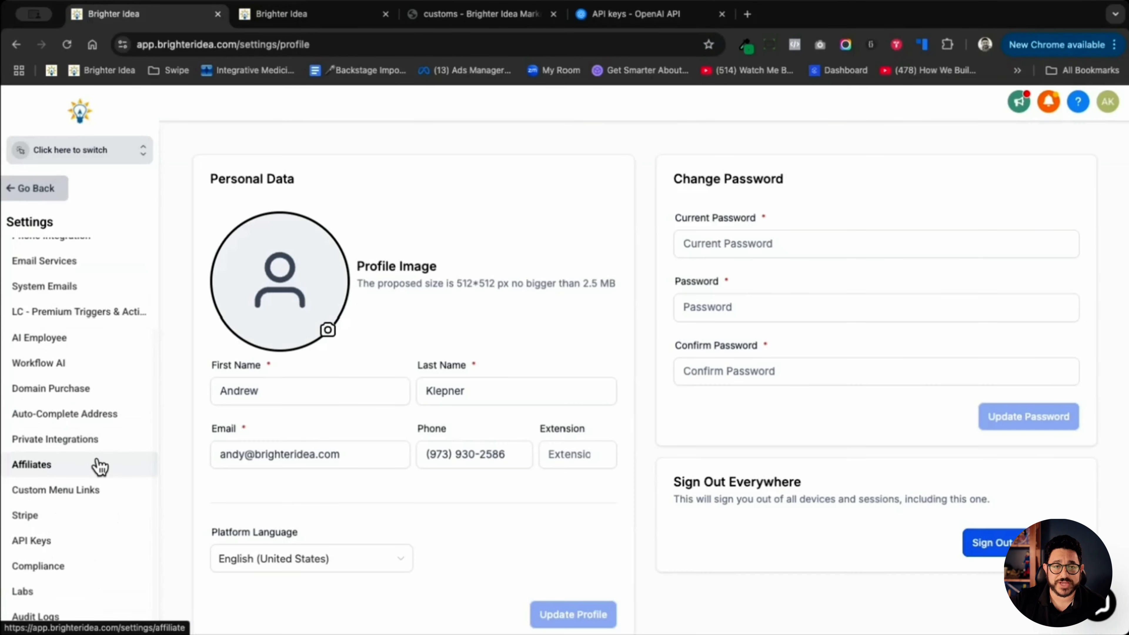
left_click(65, 501)
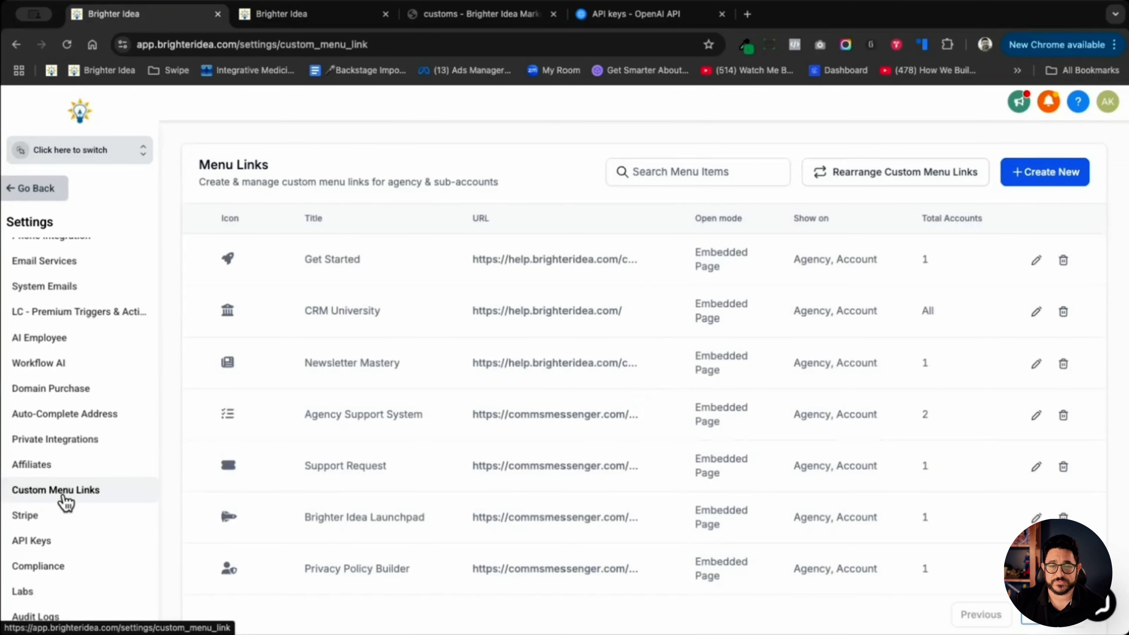
- Start a new custom menu link with the wrench icon, the title Content Form and the copied form link as its URL
left_click(1037, 180)
left_click(536, 351)
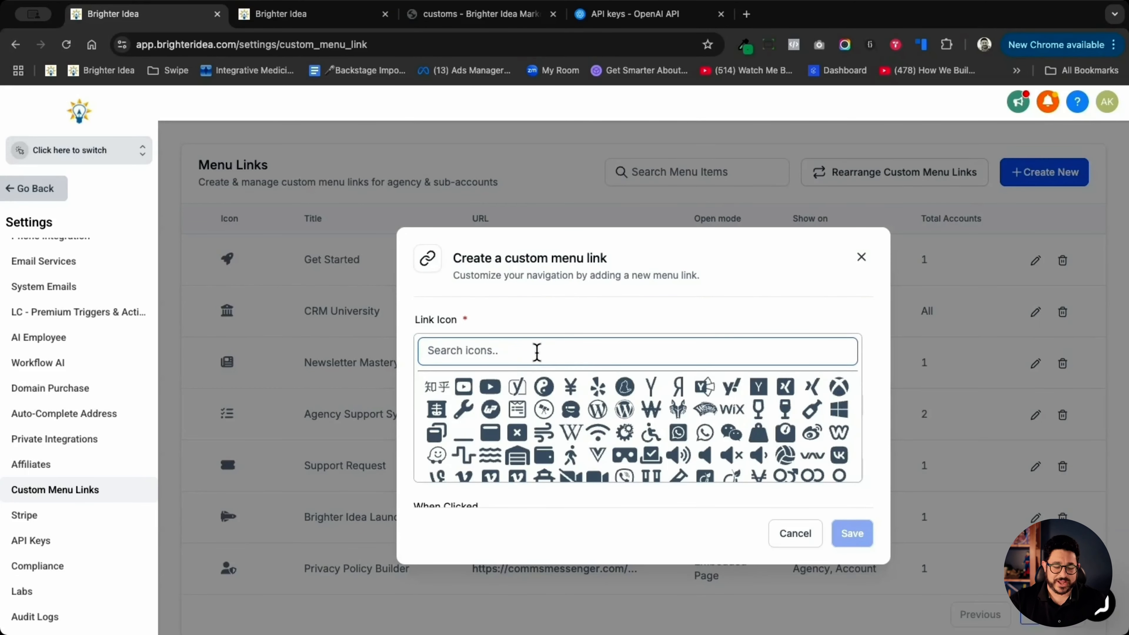
left_click(463, 409)
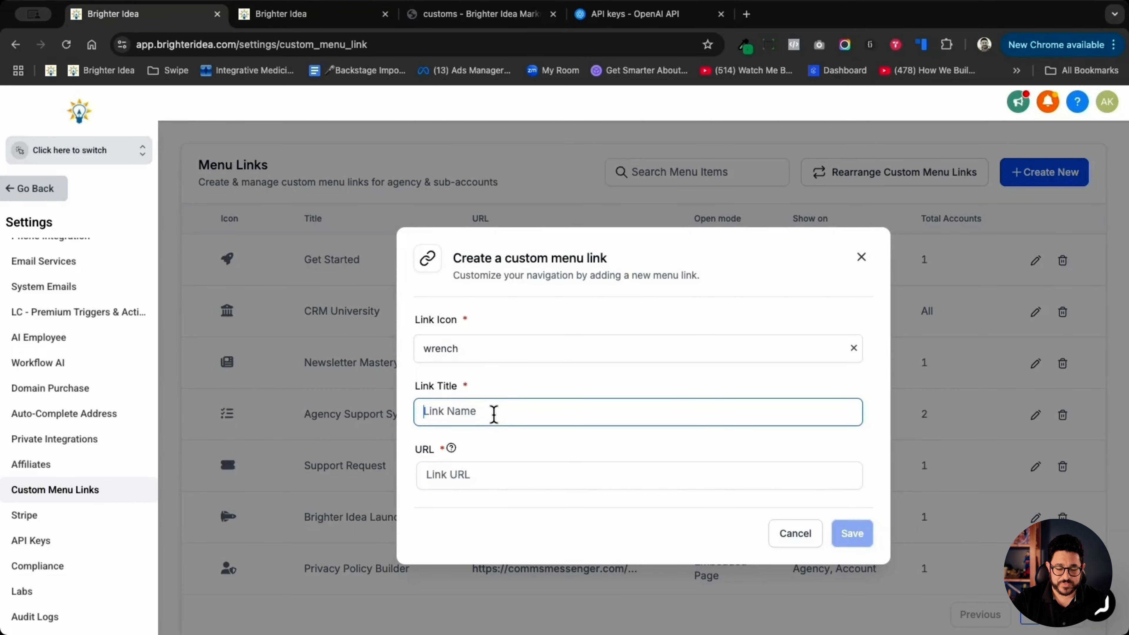
type("Co")
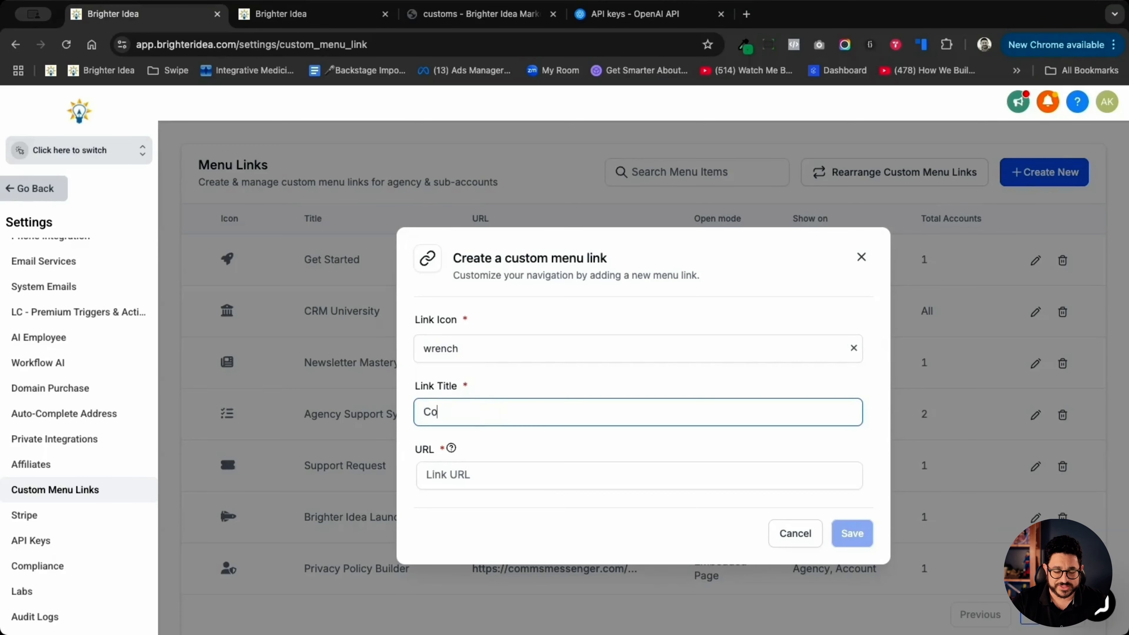
type("ntent Form")
left_click(490, 477)
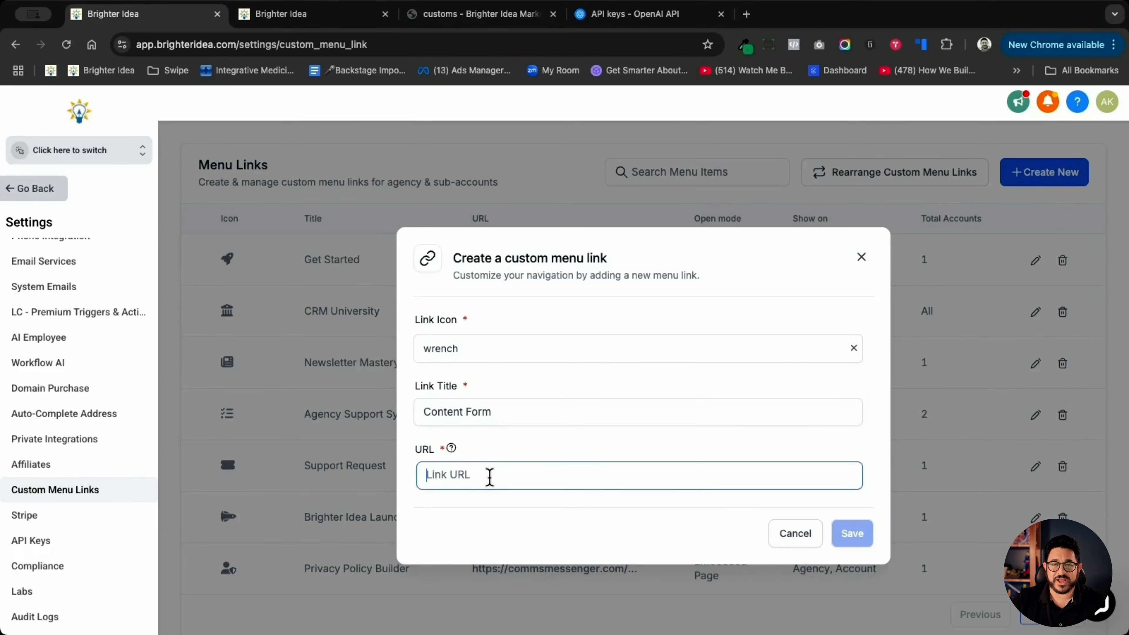
key("super+v")
left_click(857, 539)
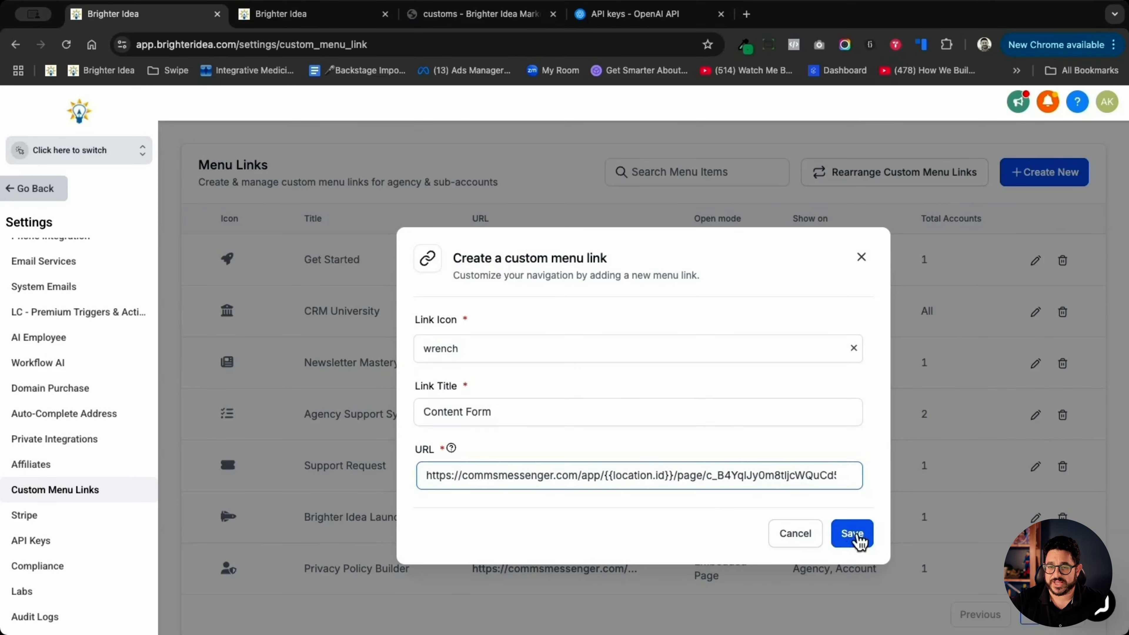
- Limit the menu link to the sub-account's sidebar and assign it to the Design Client account
scroll(676, 401, "down", 5)
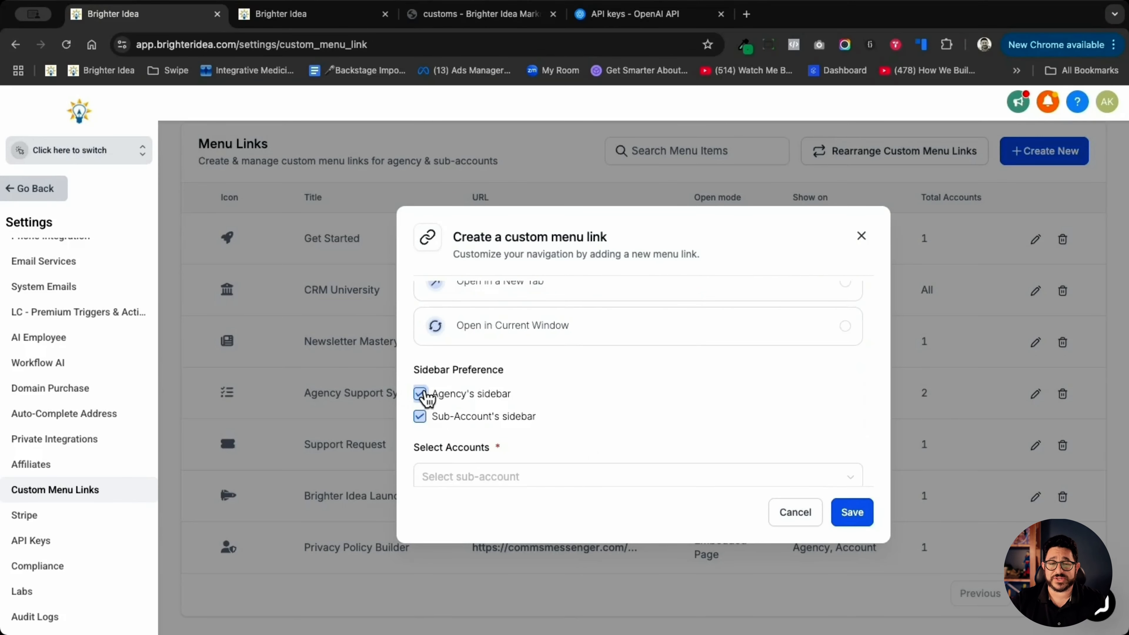
left_click(420, 394)
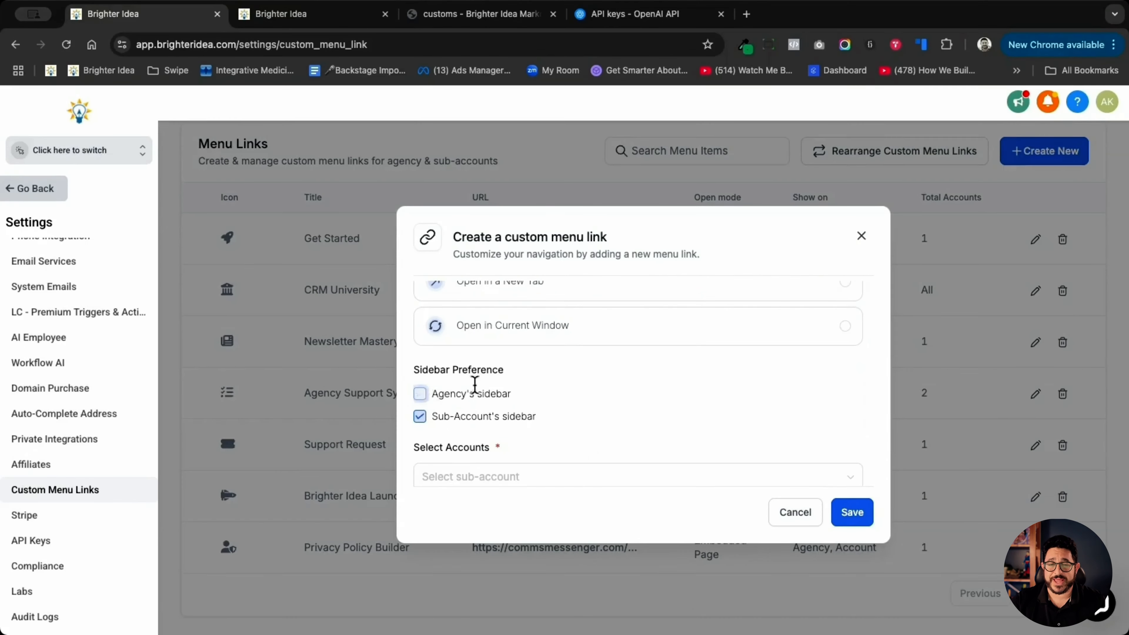
scroll(565, 378, "down", 2)
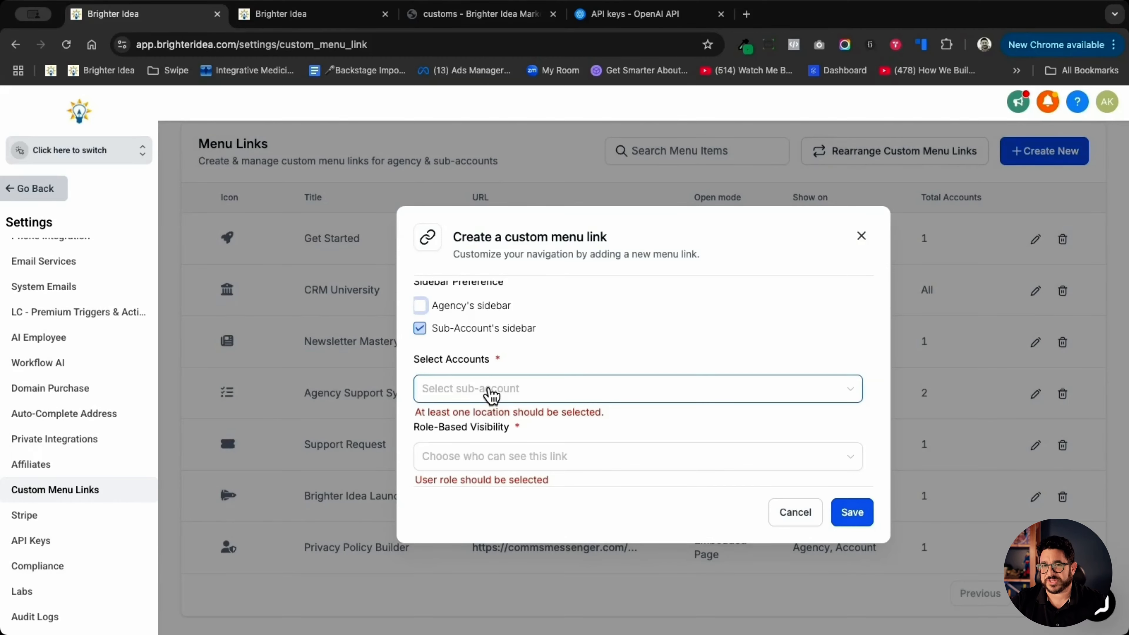
left_click(491, 394)
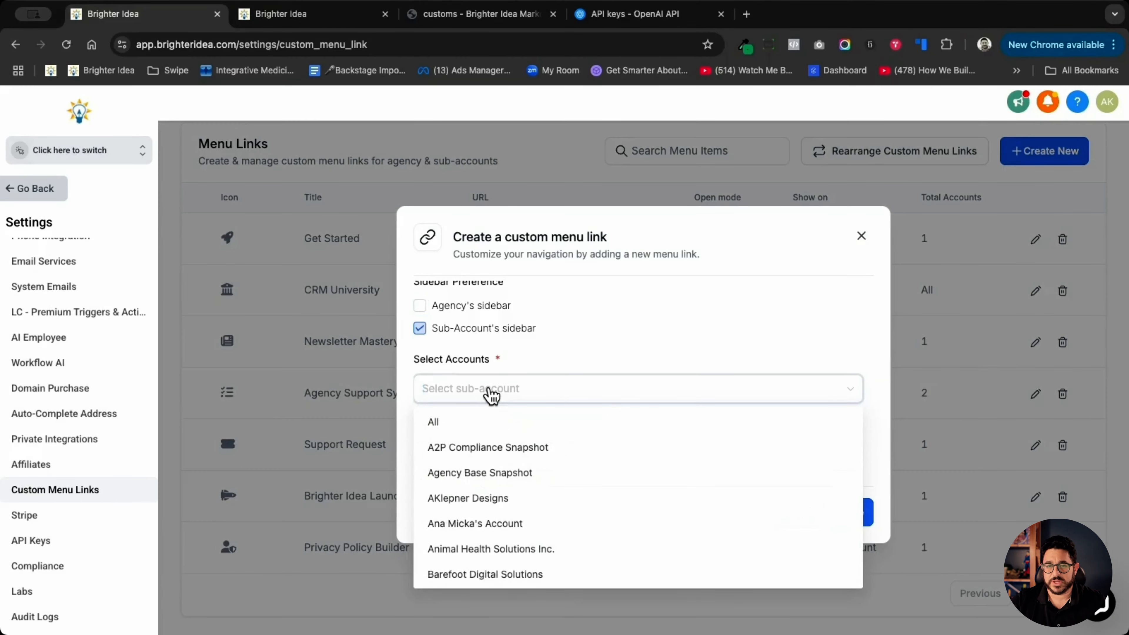
type("design")
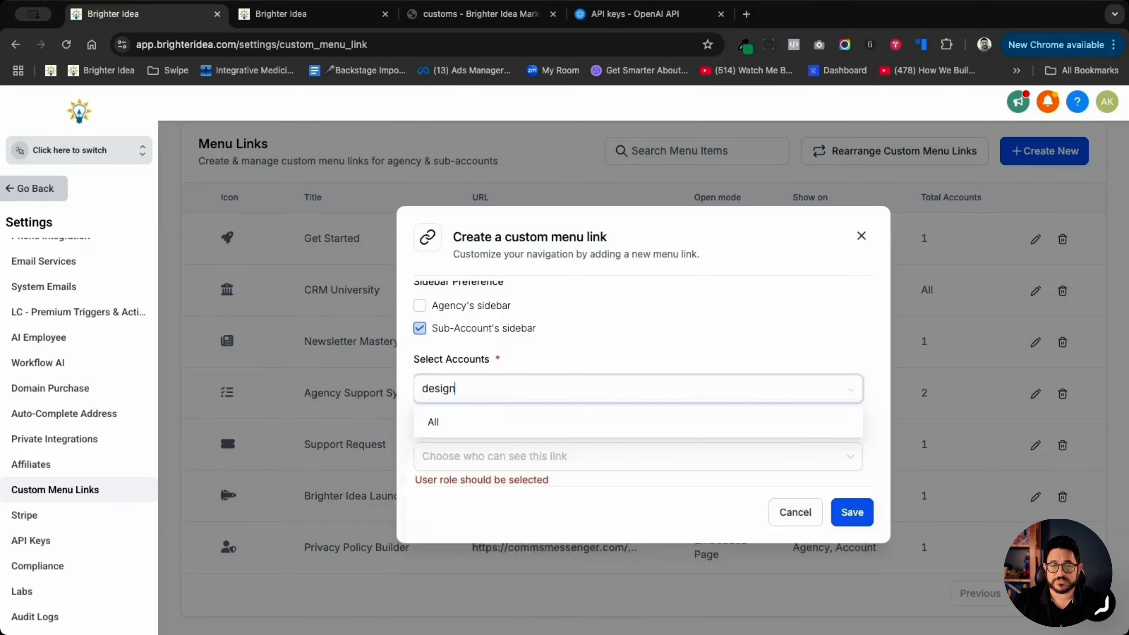
left_click(510, 474)
- Set the menu link's role-based visibility to All and save the link
left_click(558, 455)
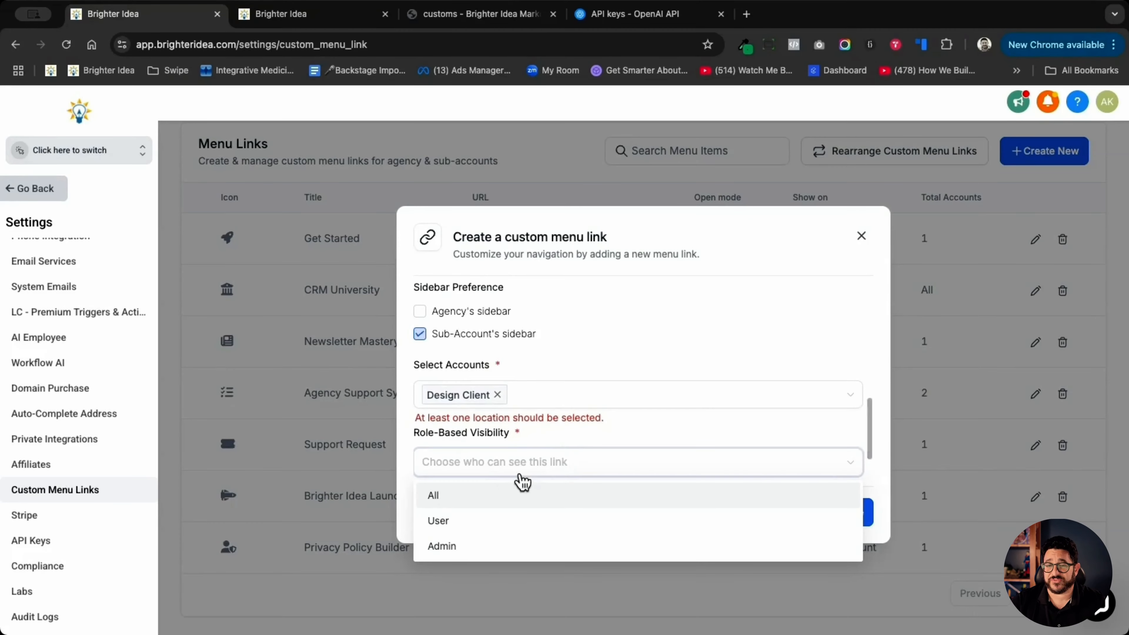
left_click(507, 497)
scroll(613, 434, "down", 2)
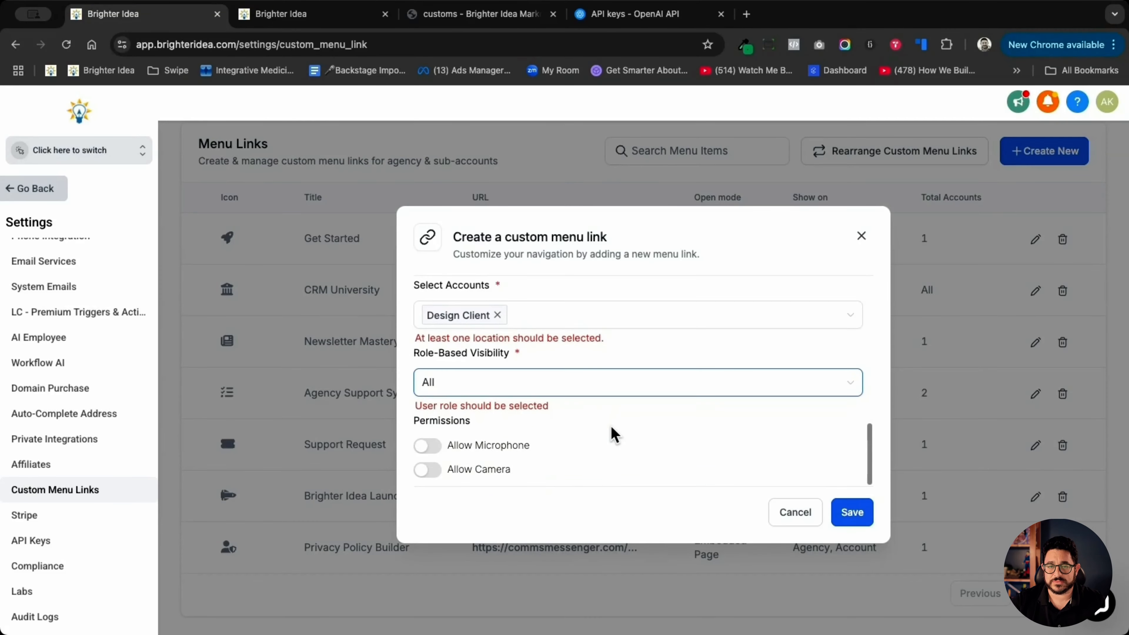
left_click(860, 514)
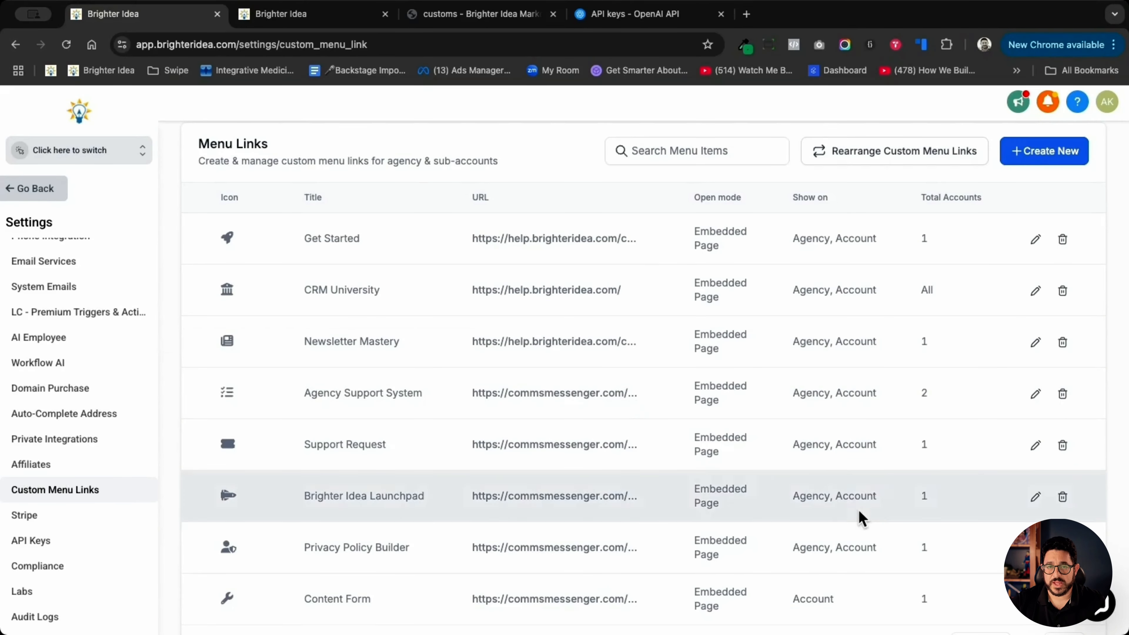
- Leave the page builder in the Design Client sub-account, reload the account and open its Content Form menu link
left_click(333, 20)
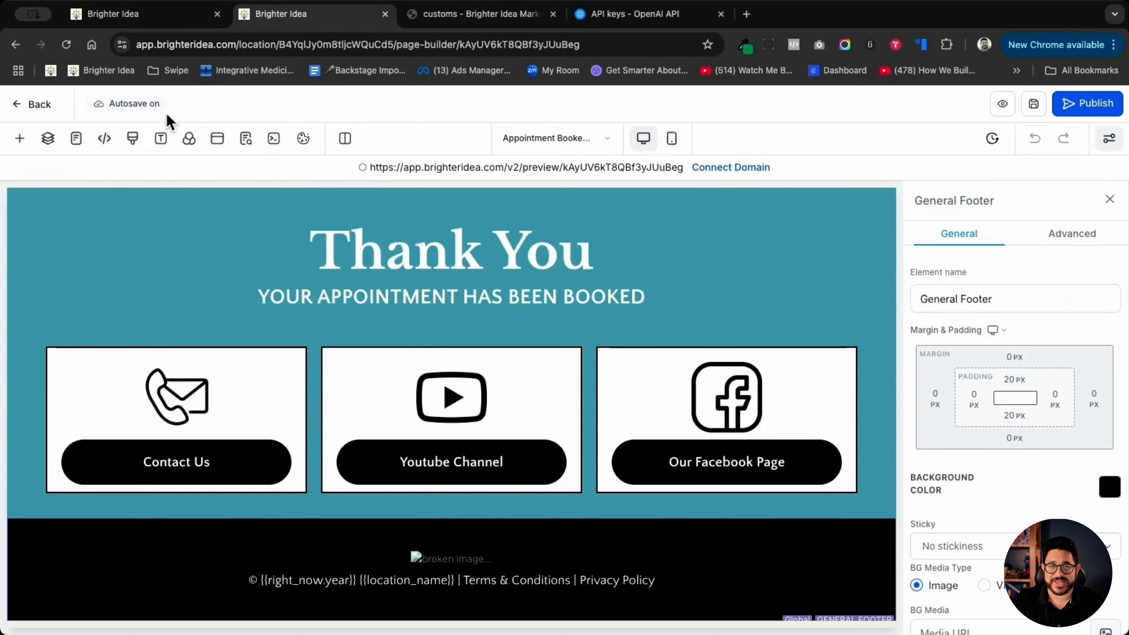
left_click(44, 107)
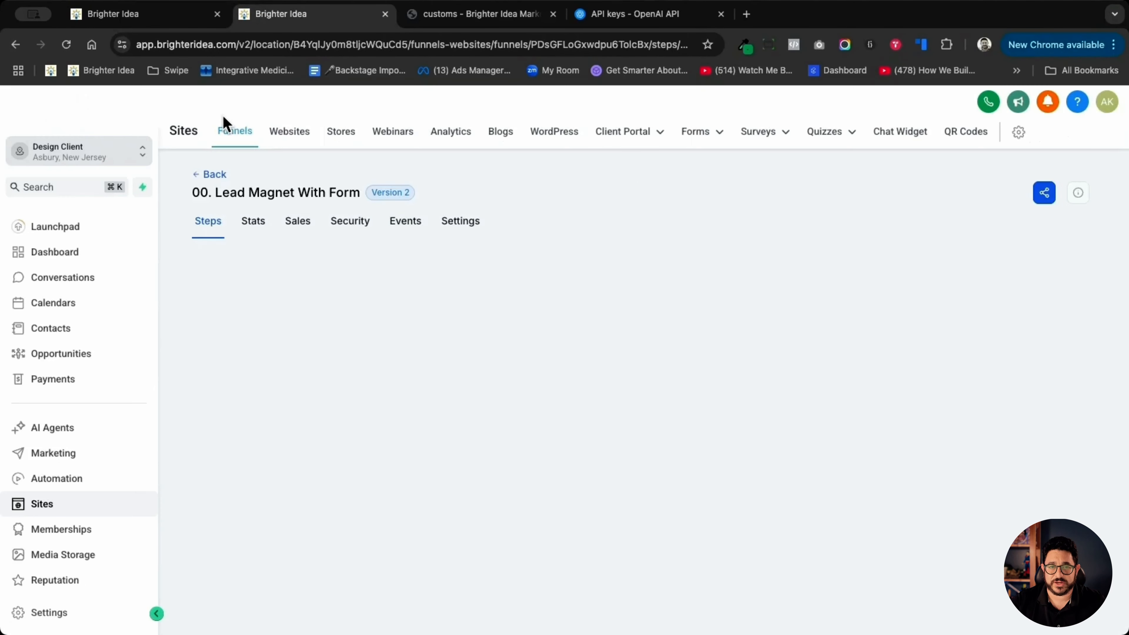
left_click(66, 45)
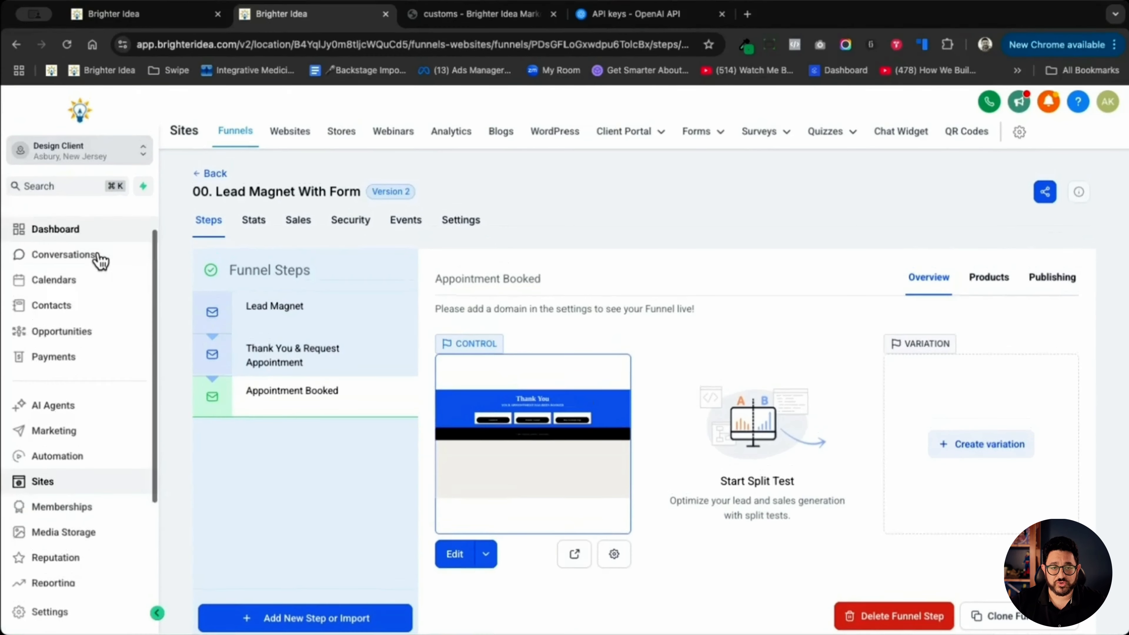
scroll(96, 257, "down", 3)
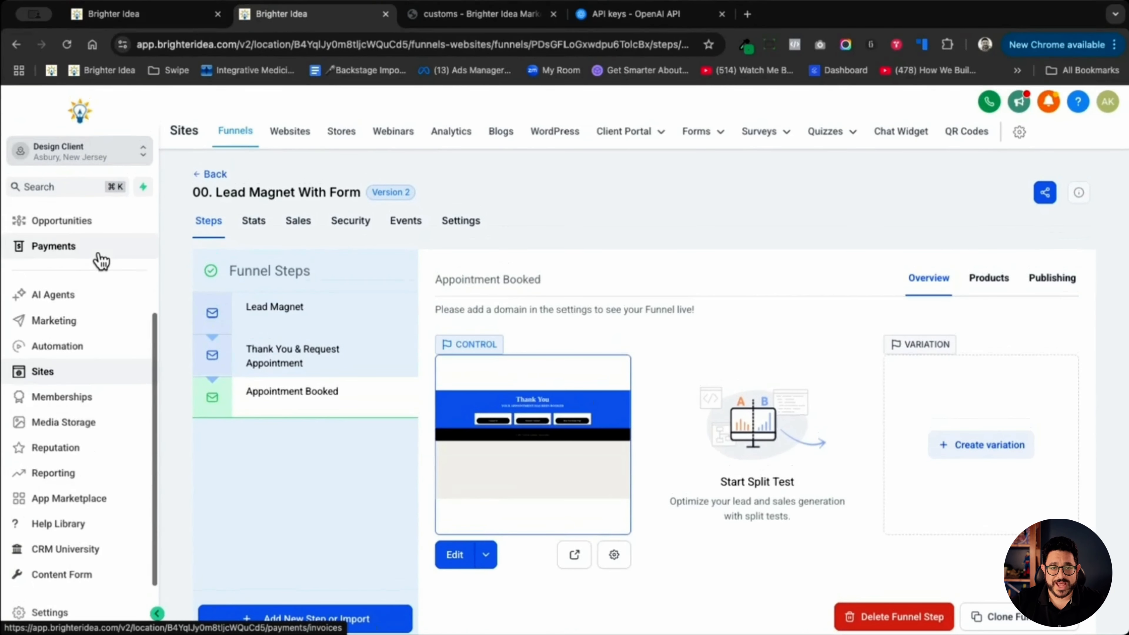
left_click(81, 579)
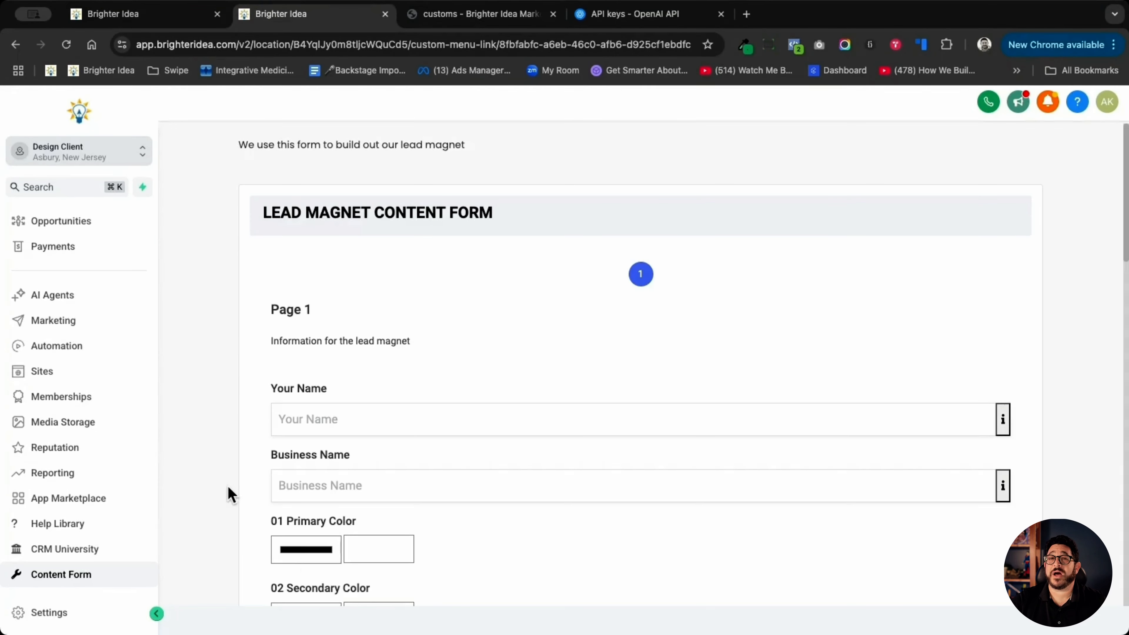
- Review all fields of the Lead Magnet Content Form from Your Name down to Facebook Page
scroll(202, 467, "down", 1)
scroll(258, 430, "down", 5)
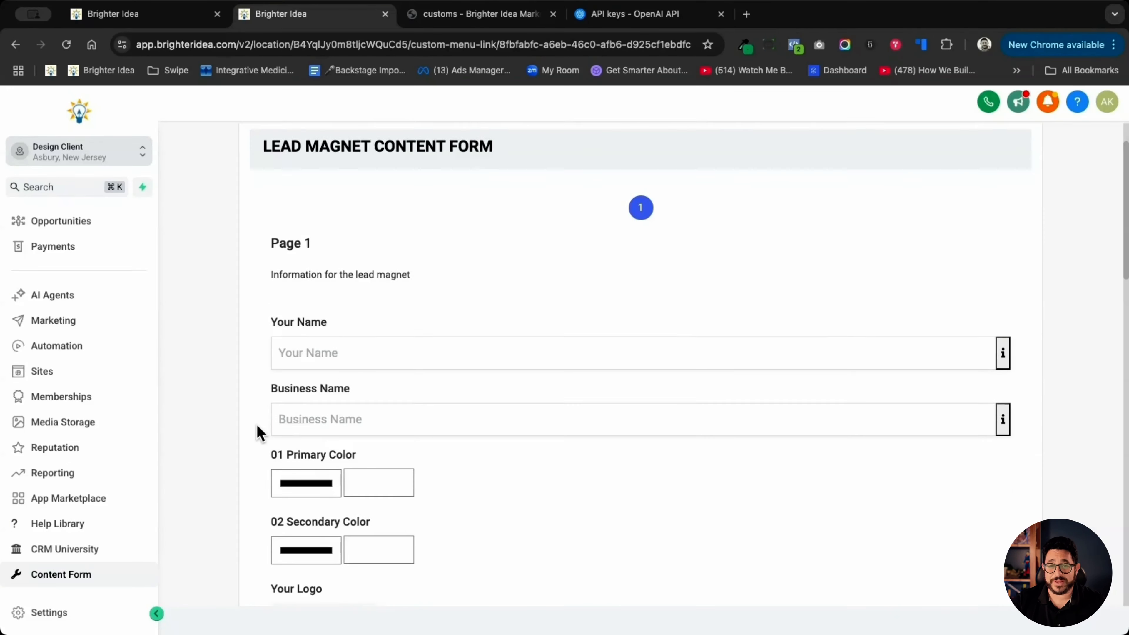
scroll(257, 434, "down", 10)
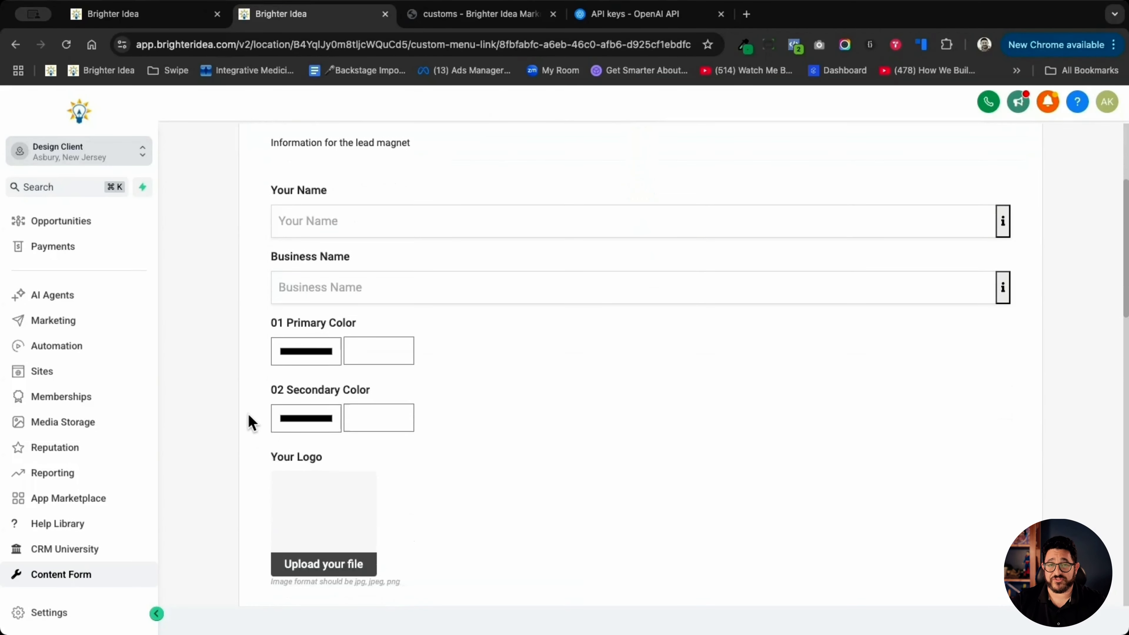
scroll(250, 417, "down", 7)
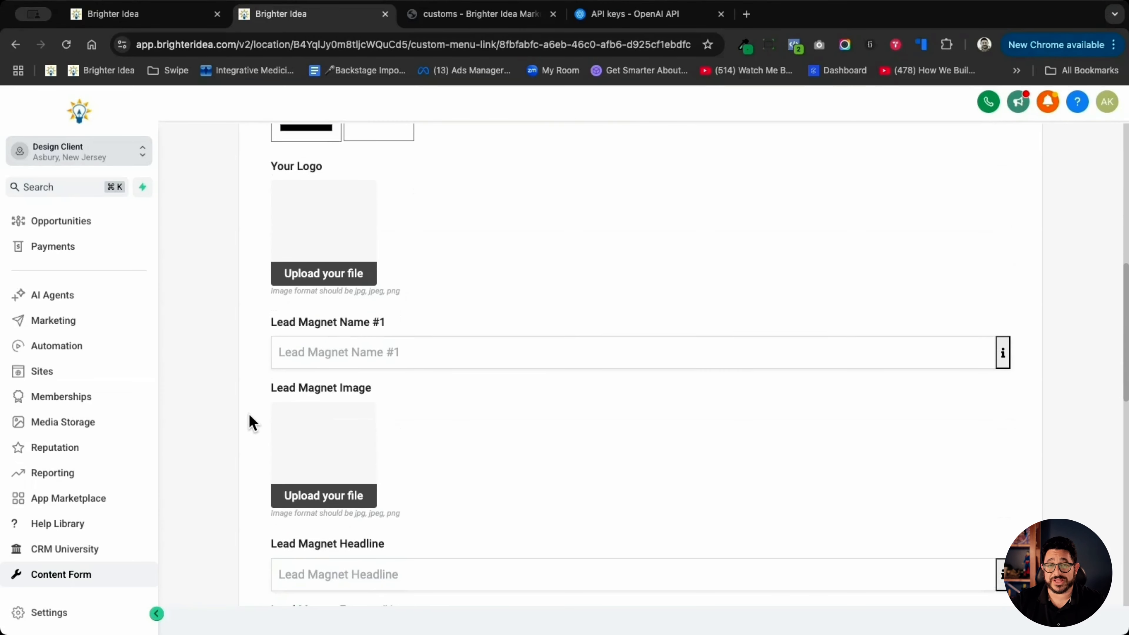
scroll(252, 423, "down", 4)
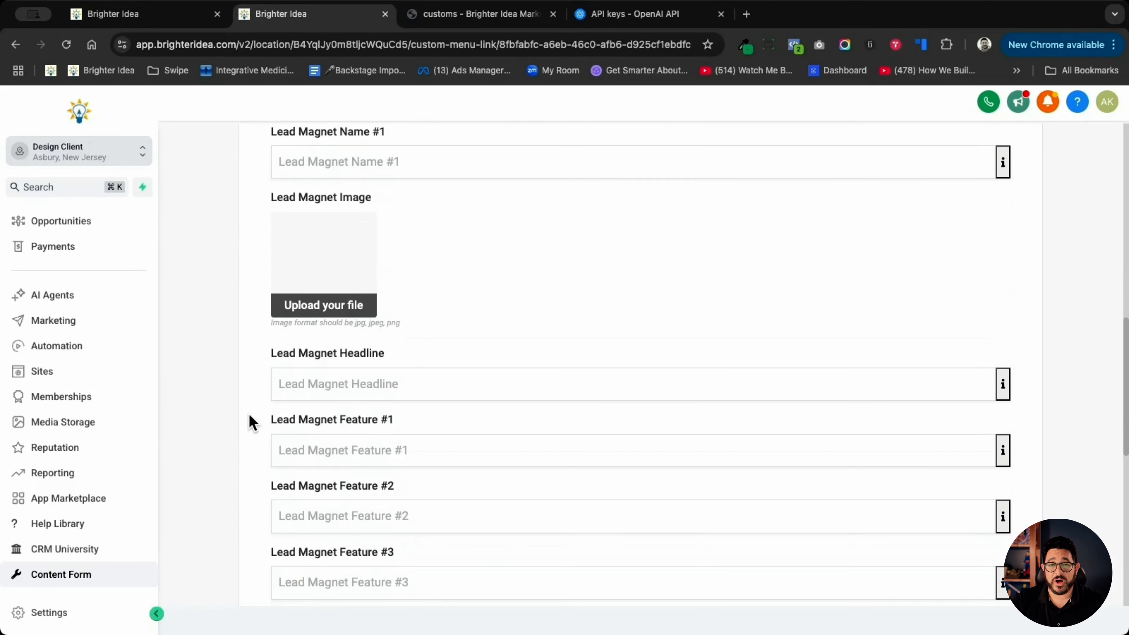
scroll(251, 423, "down", 3)
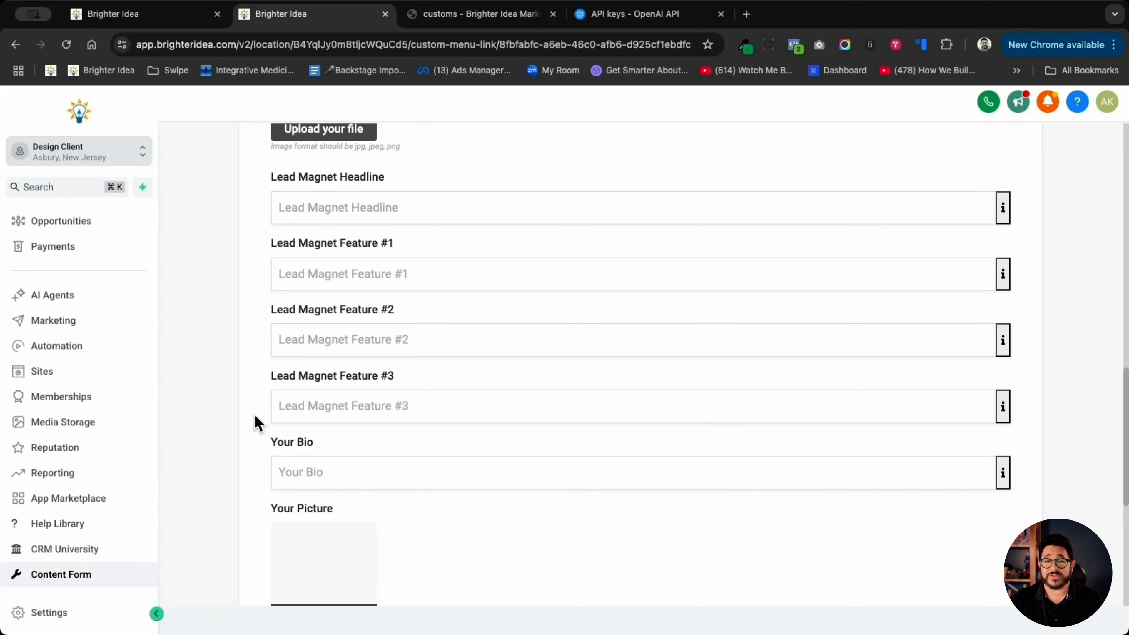
scroll(257, 422, "down", 2)
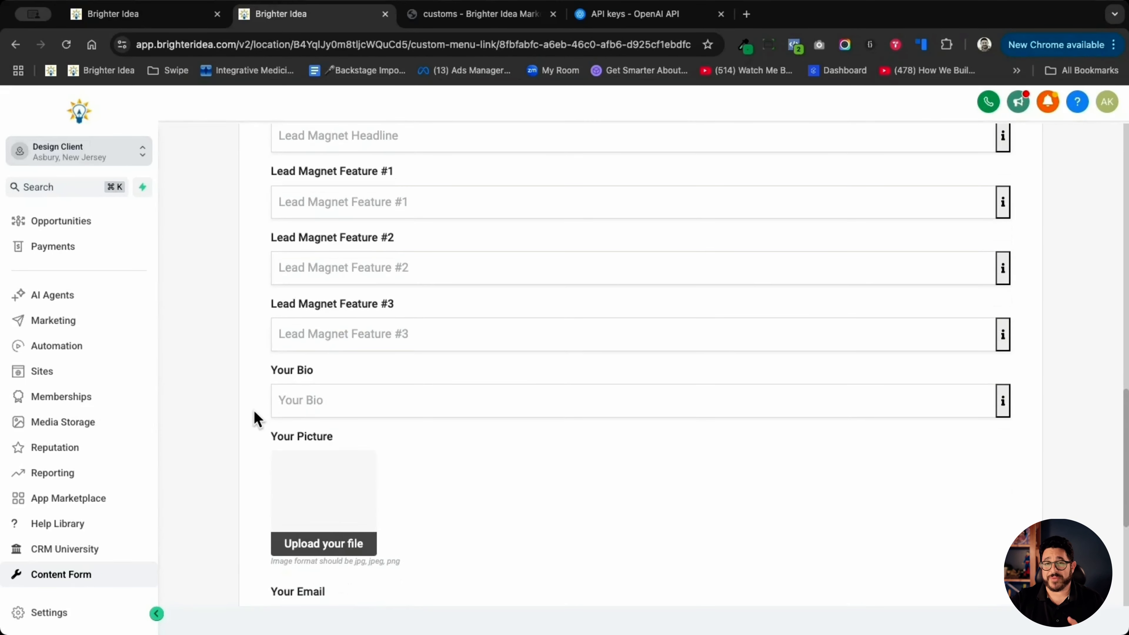
scroll(260, 418, "down", 5)
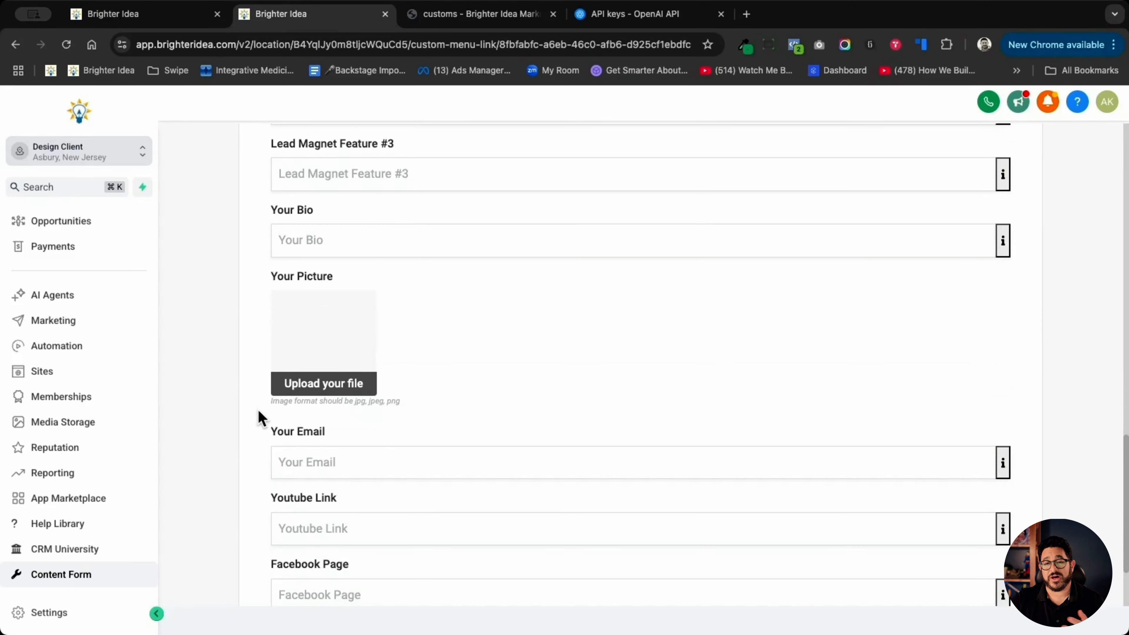
scroll(260, 419, "down", 2)
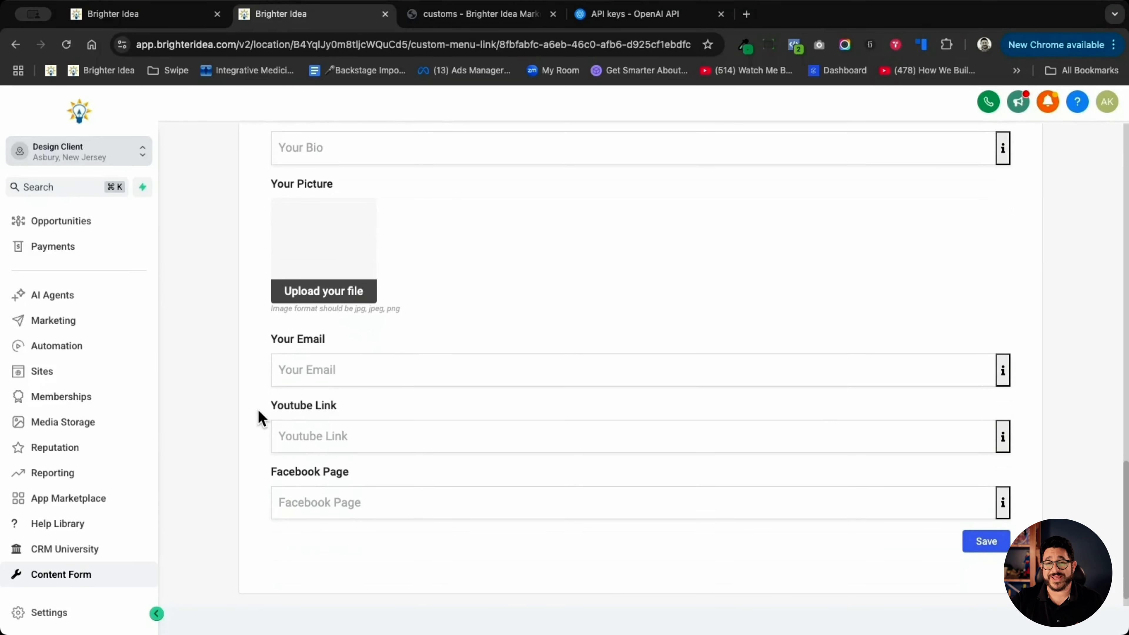
scroll(257, 417, "down", 1)
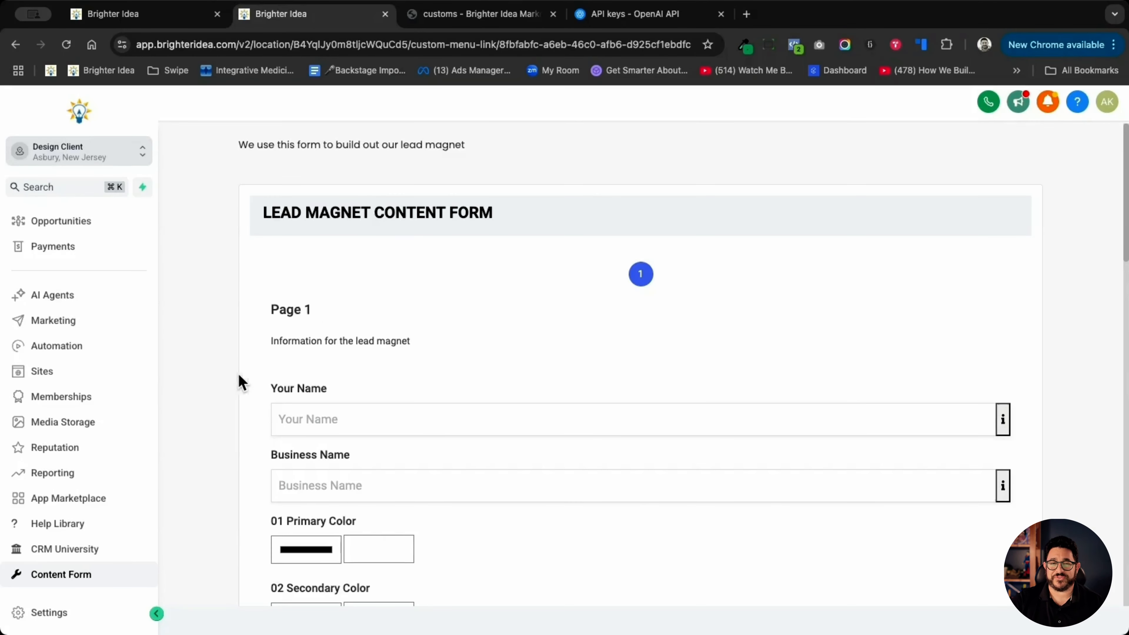
- Enter the client's full name and the business name Brighter Idea Marketing inc. in the form
left_click(368, 424)
type("And")
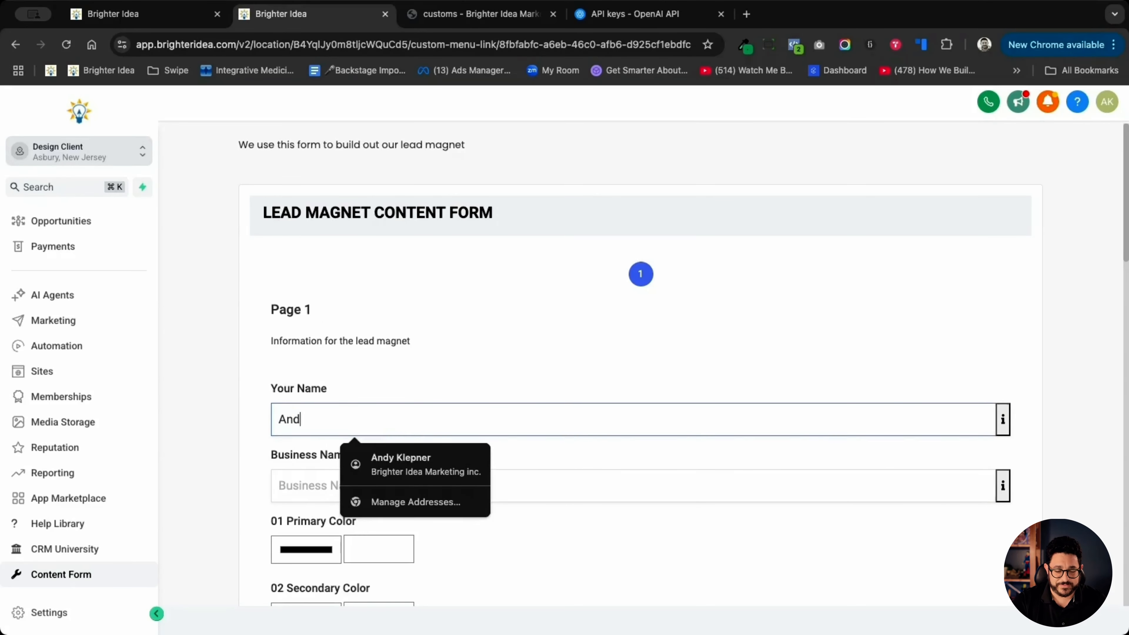
type("rew Klepner")
left_click(291, 485)
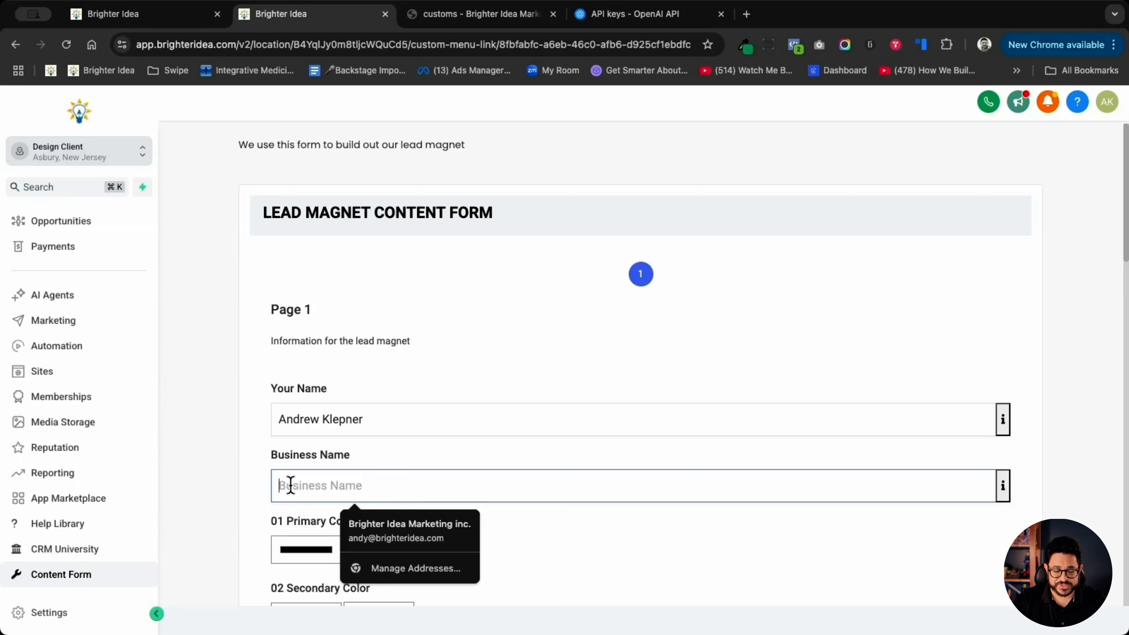
type("Brighter id")
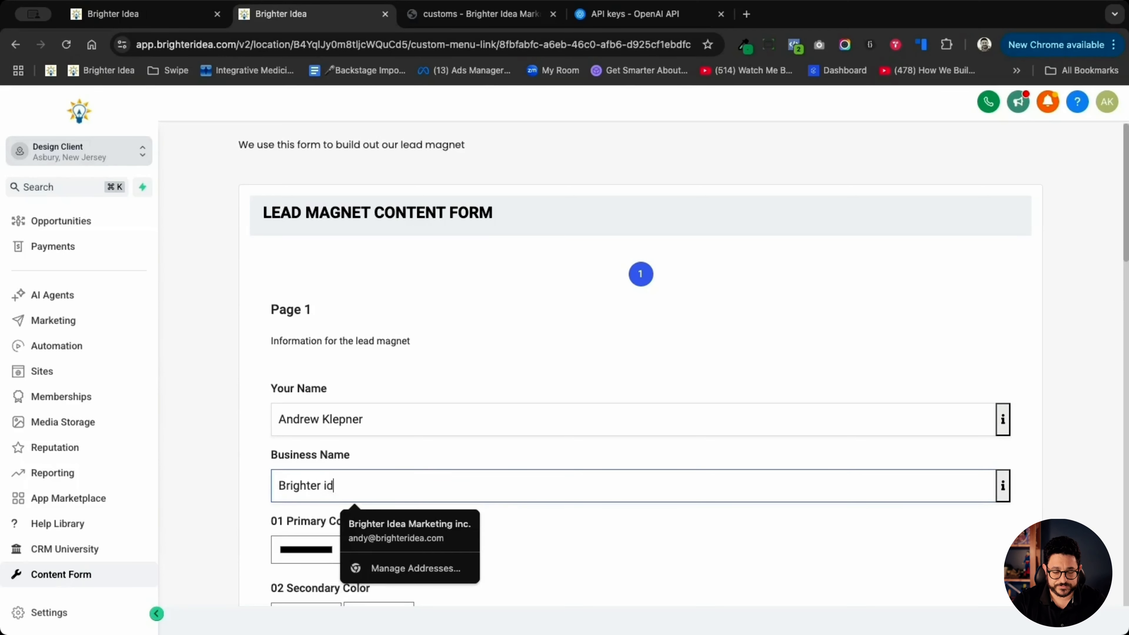
key("Down")
key("Return")
- Set the form's primary color to blue #160bb1 and the secondary color to red #ad1f1f
scroll(297, 471, "down", 2)
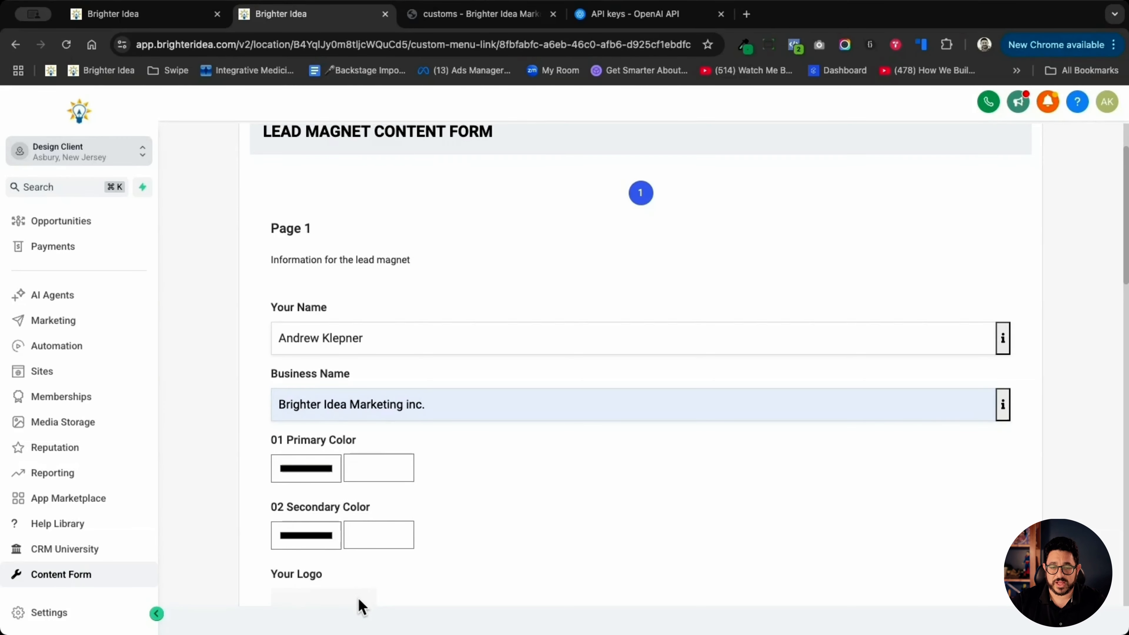
left_click_drag(386, 513, 423, 512)
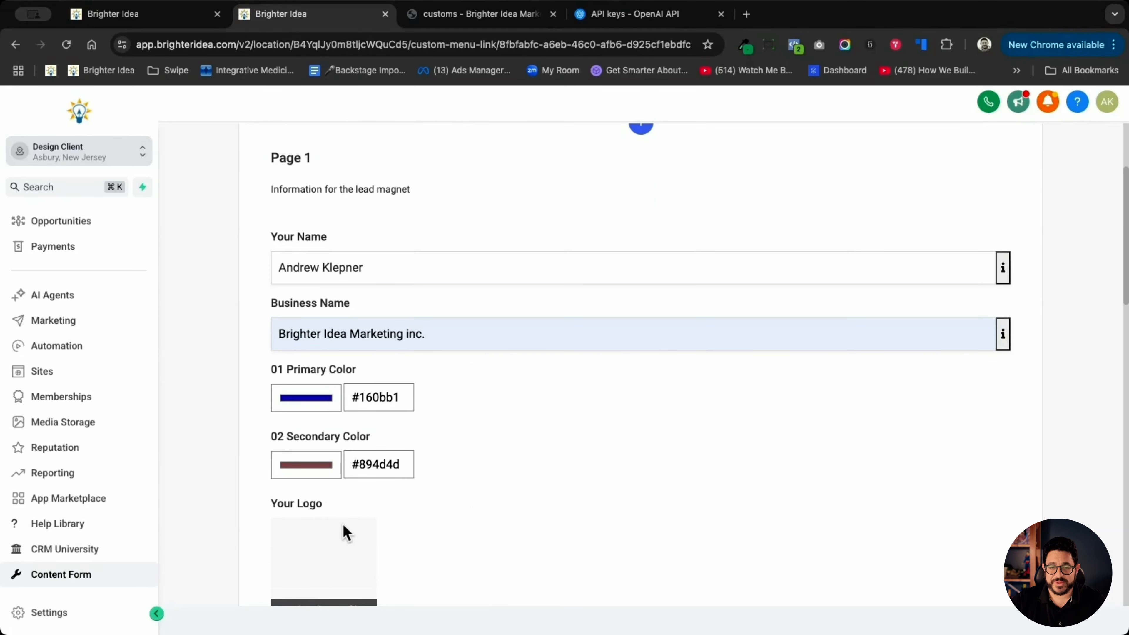
left_click_drag(342, 525, 404, 510)
- Upload the Brighter Idea Online Marketing logo as Your Logo and enter Smart Goals Checklist as Lead Magnet Name #1
scroll(524, 496, "down", 4)
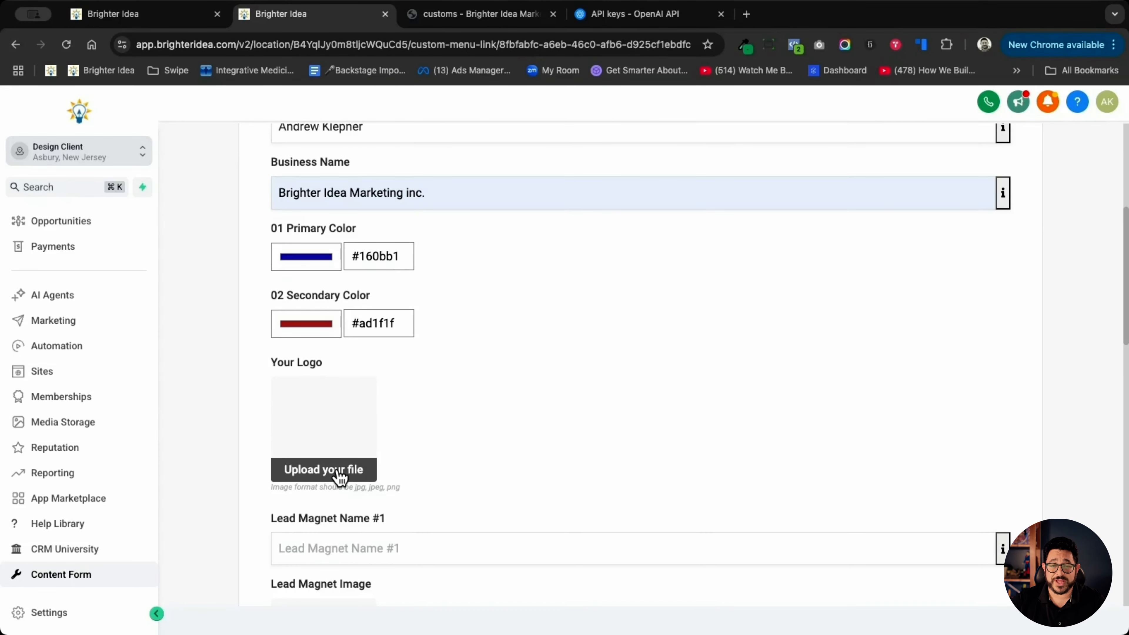
left_click(337, 470)
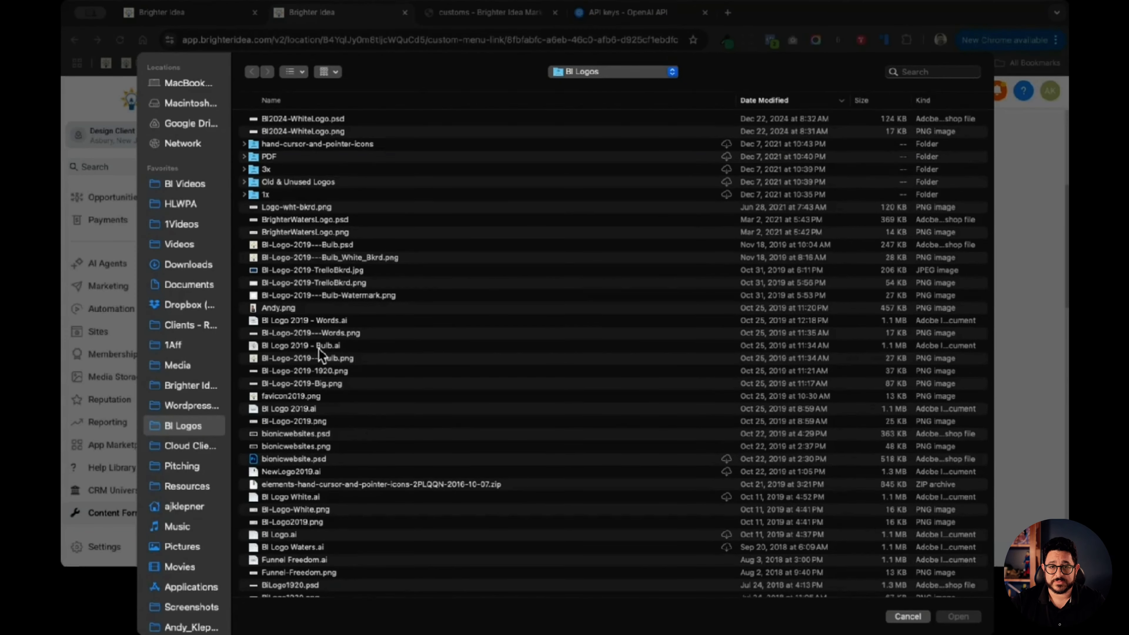
double_click(324, 359)
left_click(427, 425)
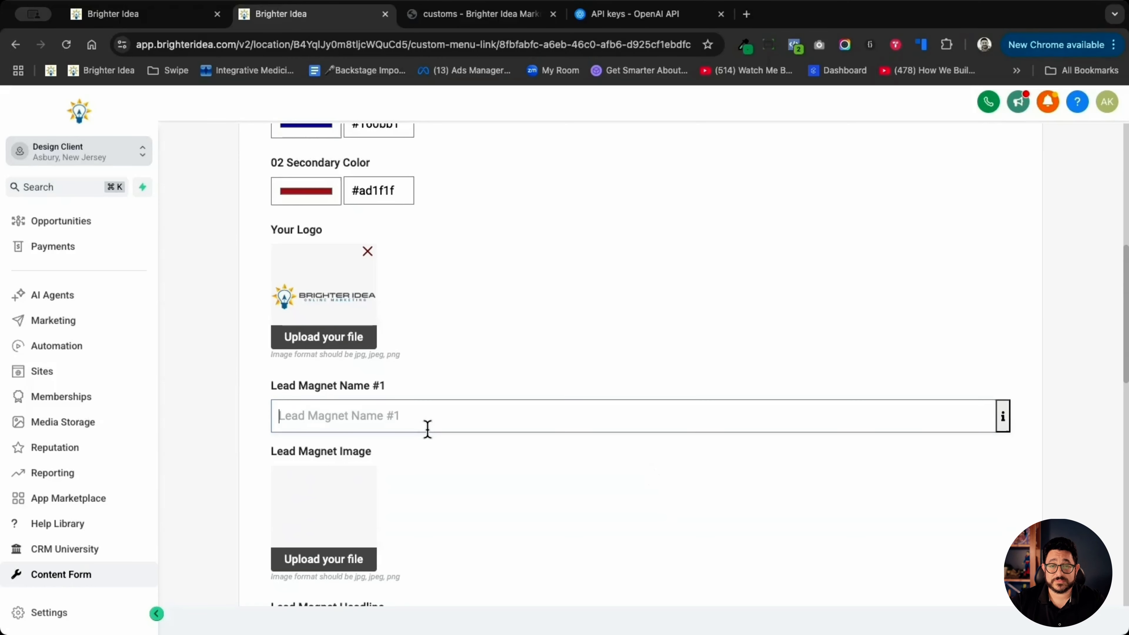
type("Smart Goals Checklist")
- Upload the lead magnet image and enter the headline "Turn Goals Into Results: The Ultimate SMART Goals Checklist for Achievers"
scroll(348, 461, "down", 3)
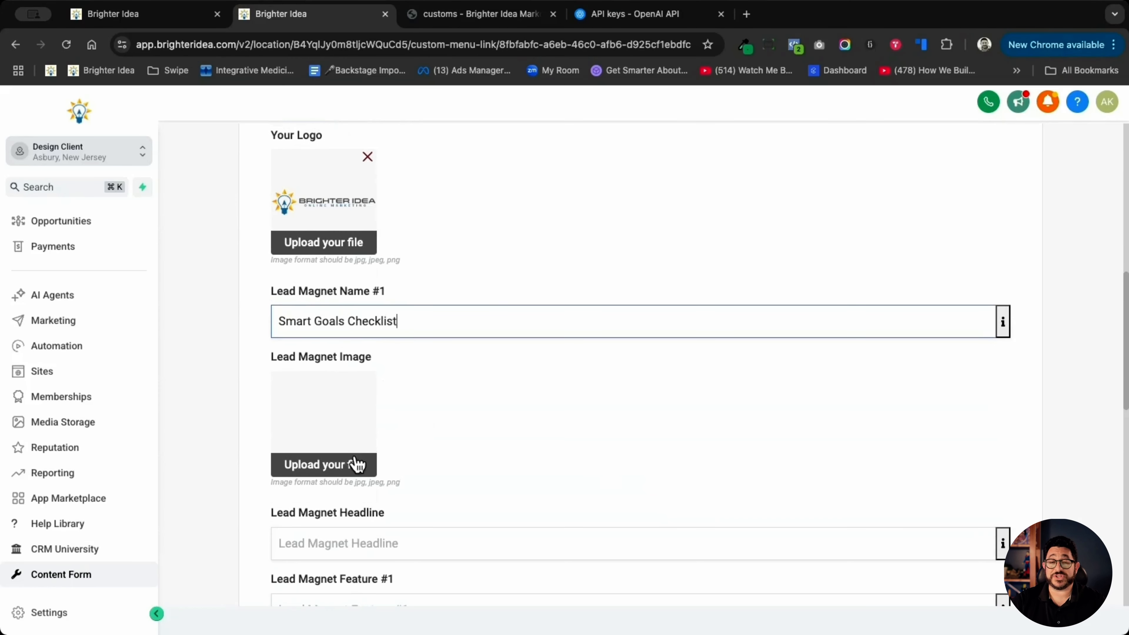
left_click(351, 465)
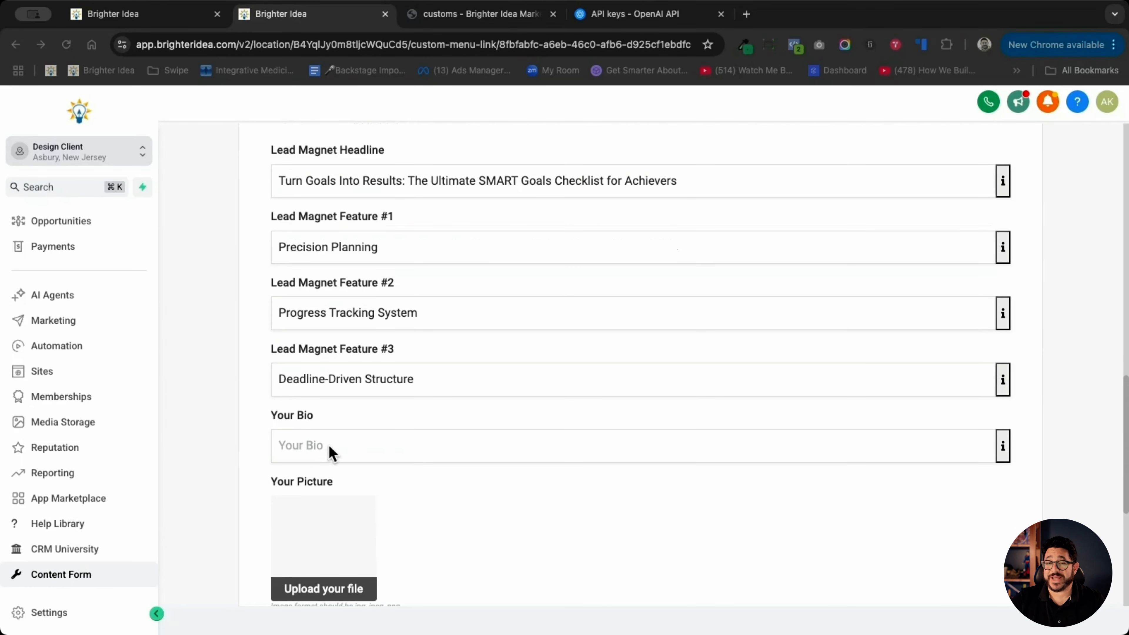
- Fill in the features Precision Planning, Progress Tracking System and Deadline-Driven Structure, a Lorem ipsum bio and the contact's email
left_click(330, 446)
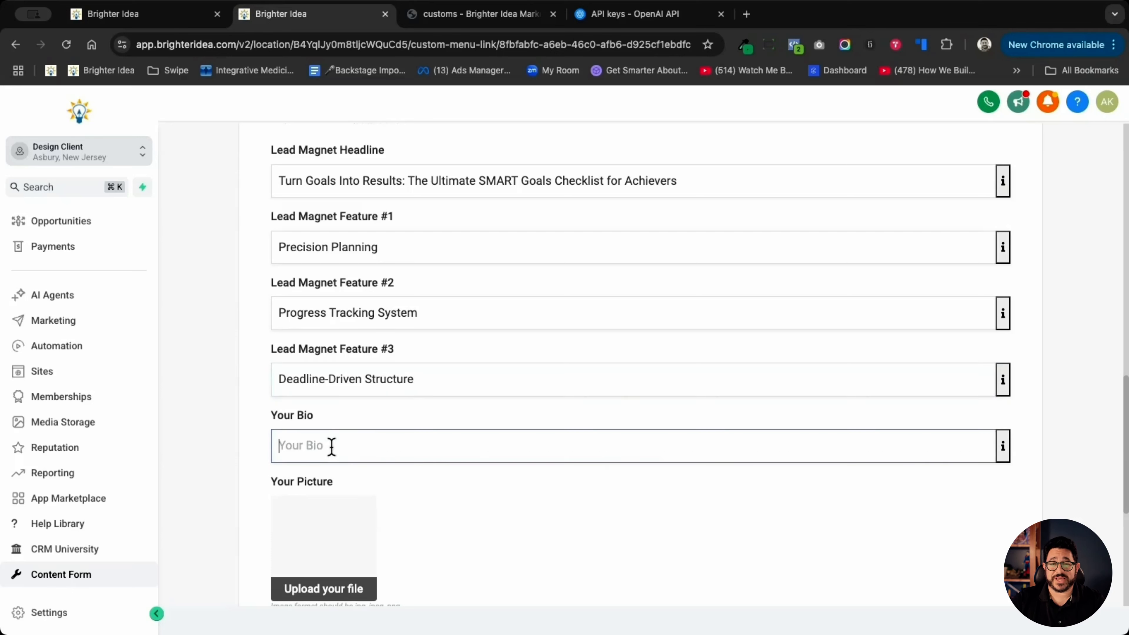
key("super+v")
left_click(476, 555)
- Upload the client's portrait photo to the Your Picture field
scroll(436, 521, "down", 3)
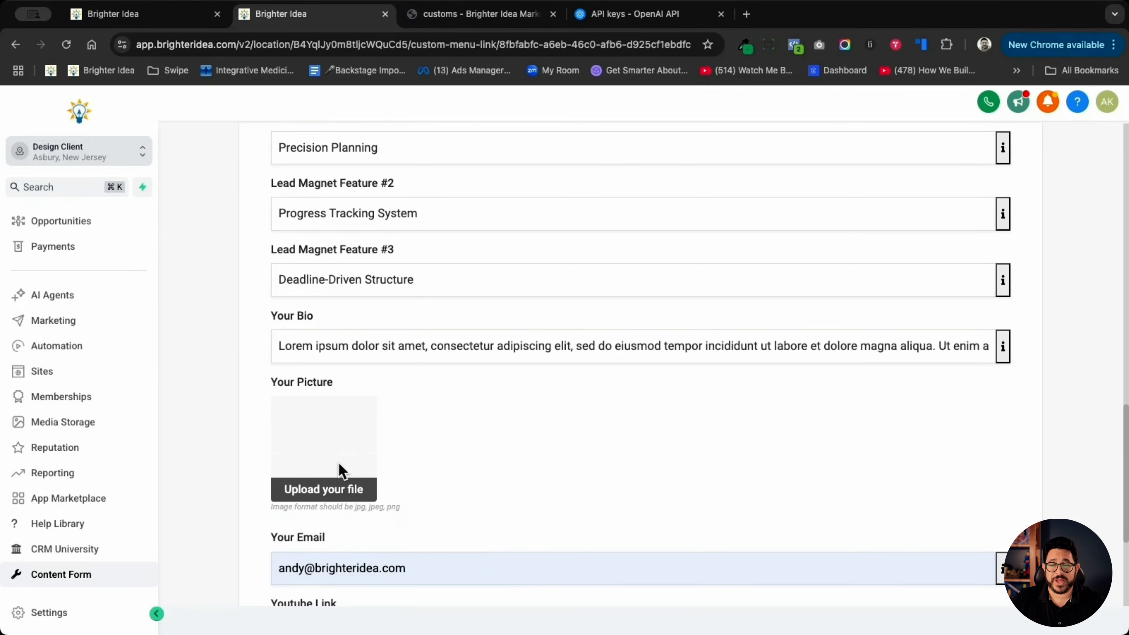
left_click(335, 487)
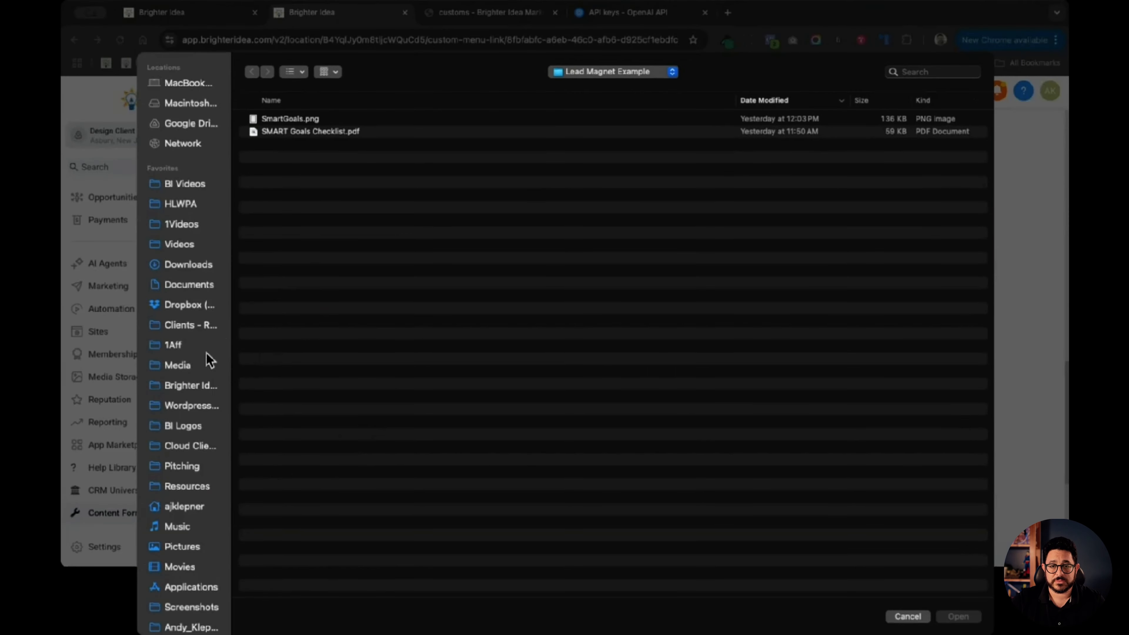
key("Escape")
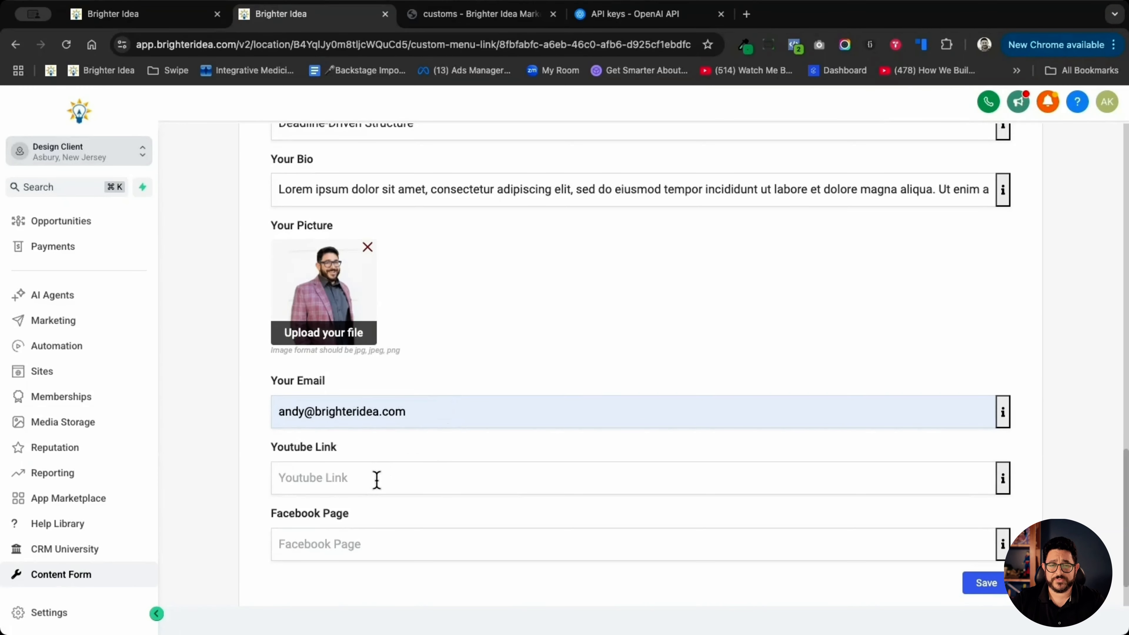
left_click(377, 480)
type("https://www.youtube.com/@AndyKlepner")
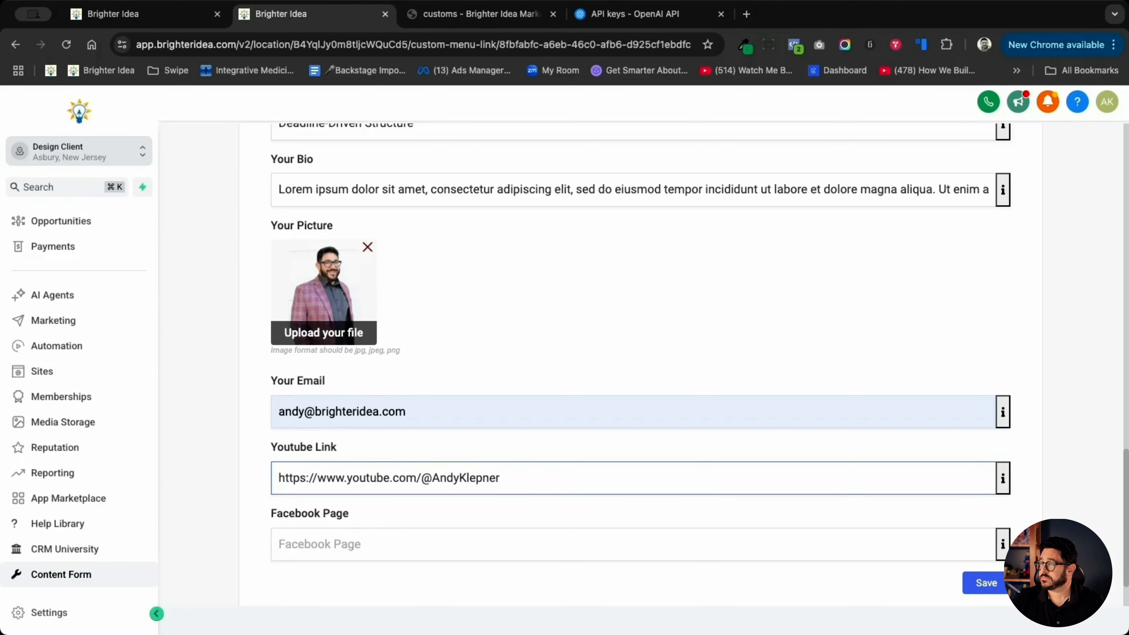
scroll(381, 446, "down", 2)
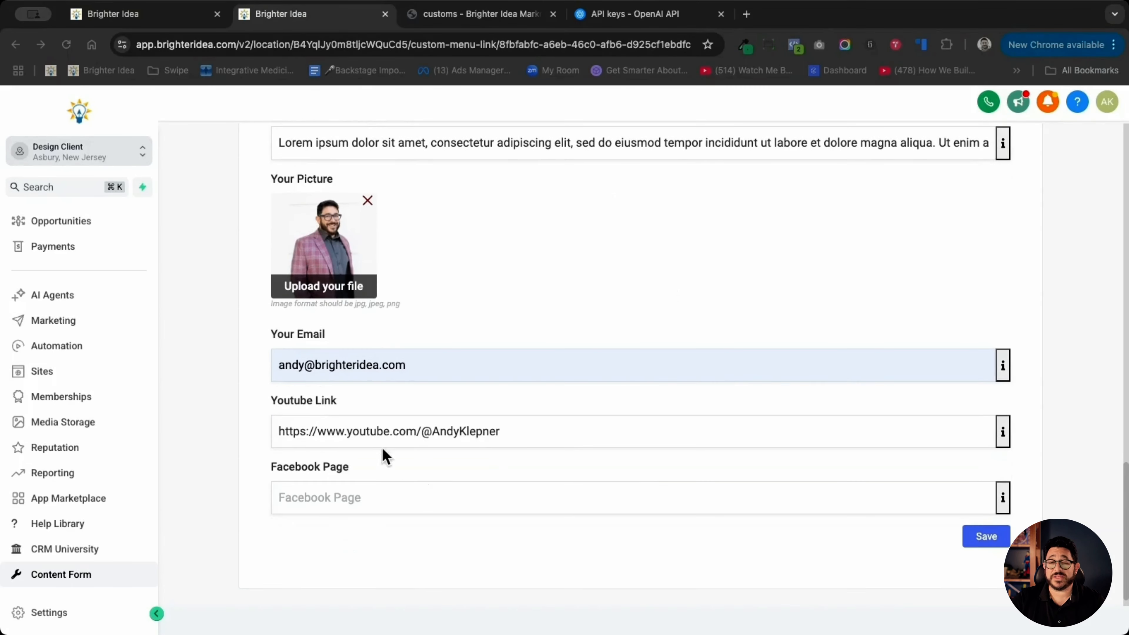
left_click(379, 494)
type("https://www.facebook.com/brighteridea")
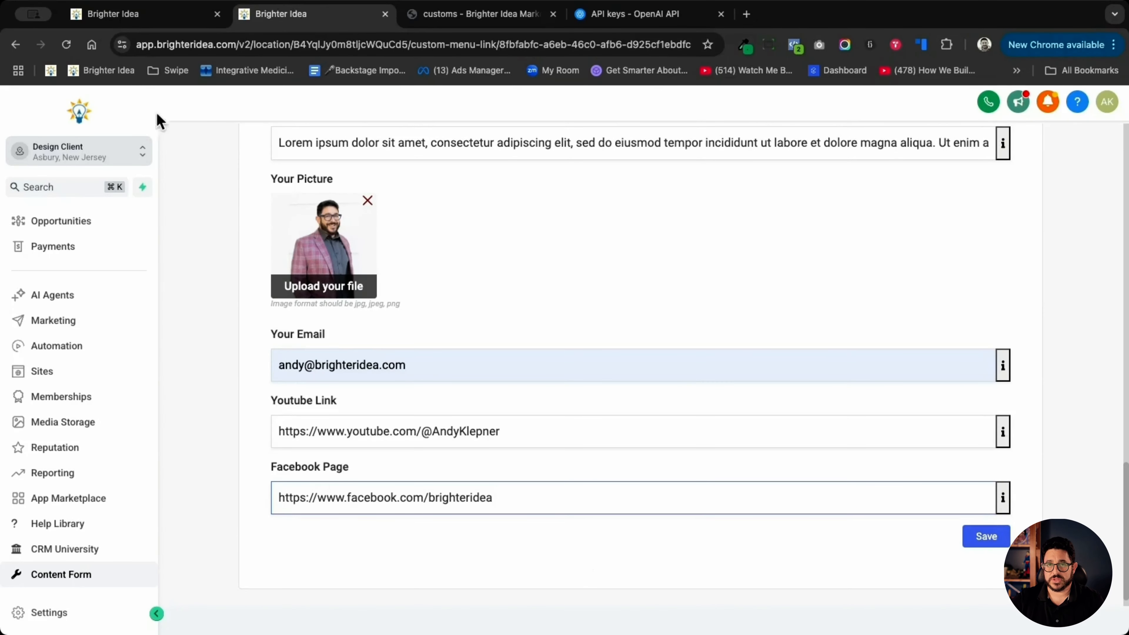
- Open the 00. Lead Magnet With Form funnel in a new tab, preview its Lead Magnet page and examine the layout
right_click(55, 372)
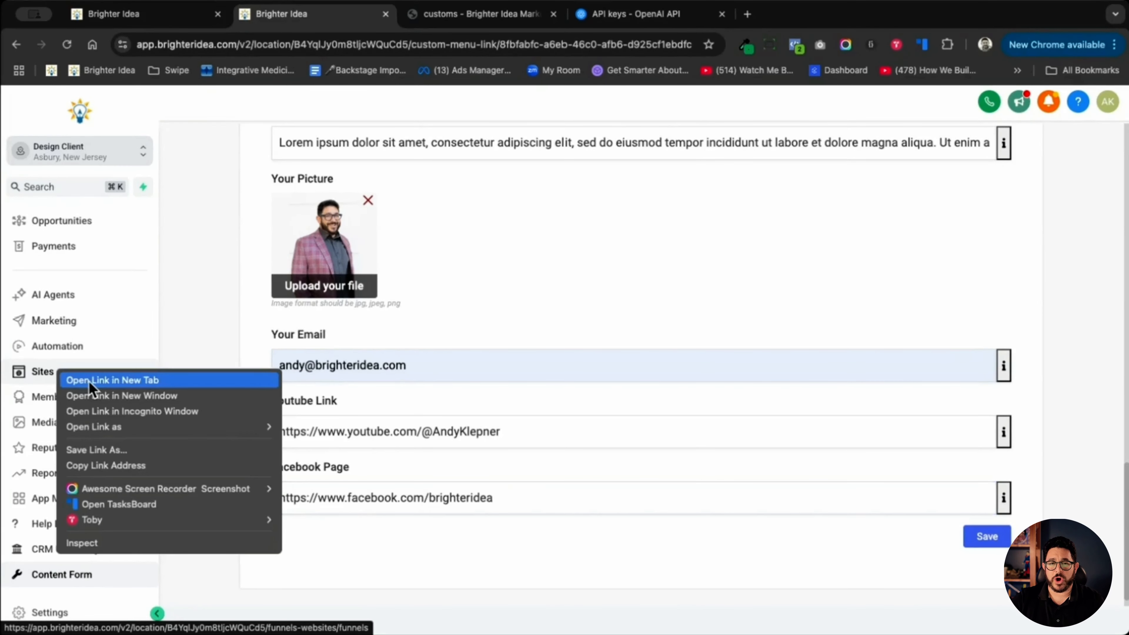
left_click(89, 381)
left_click(441, 16)
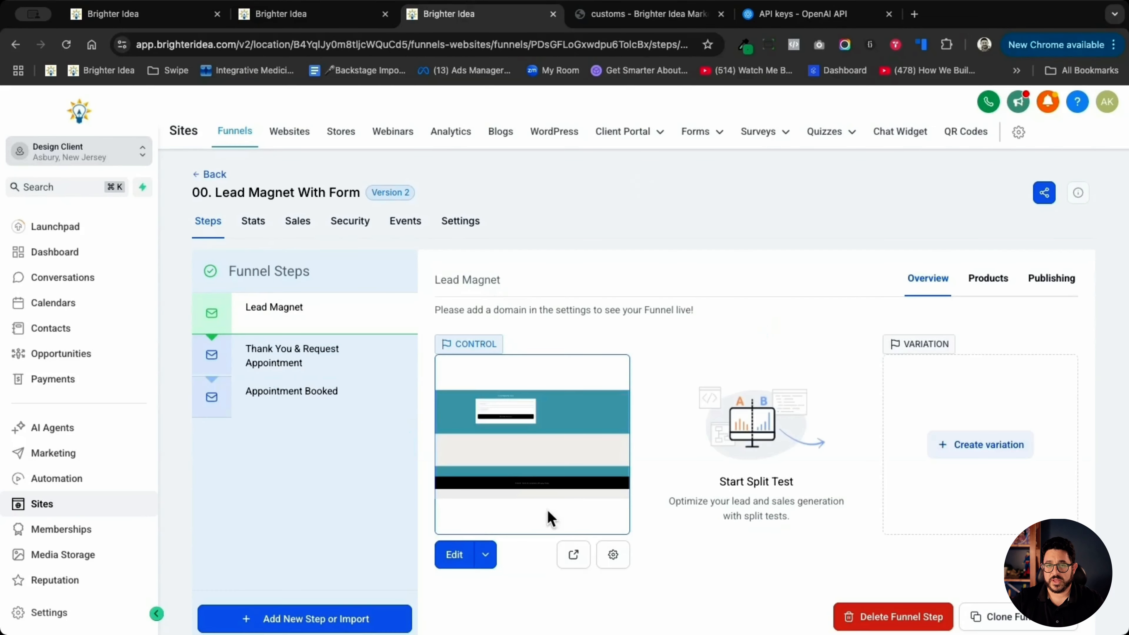
left_click(573, 555)
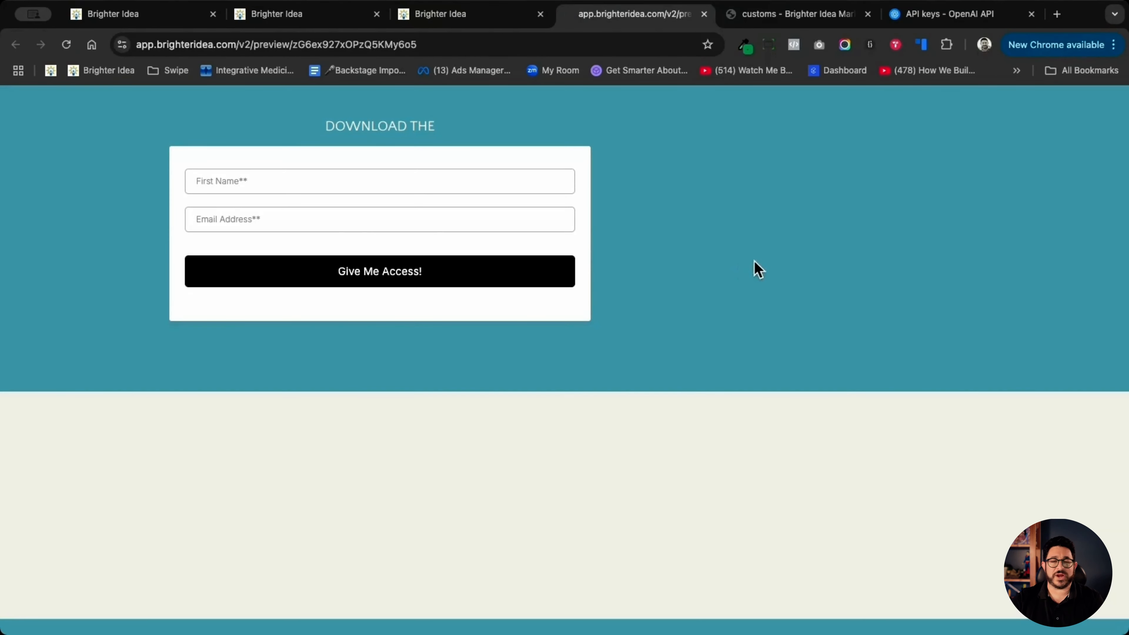
scroll(497, 279, "down", 1)
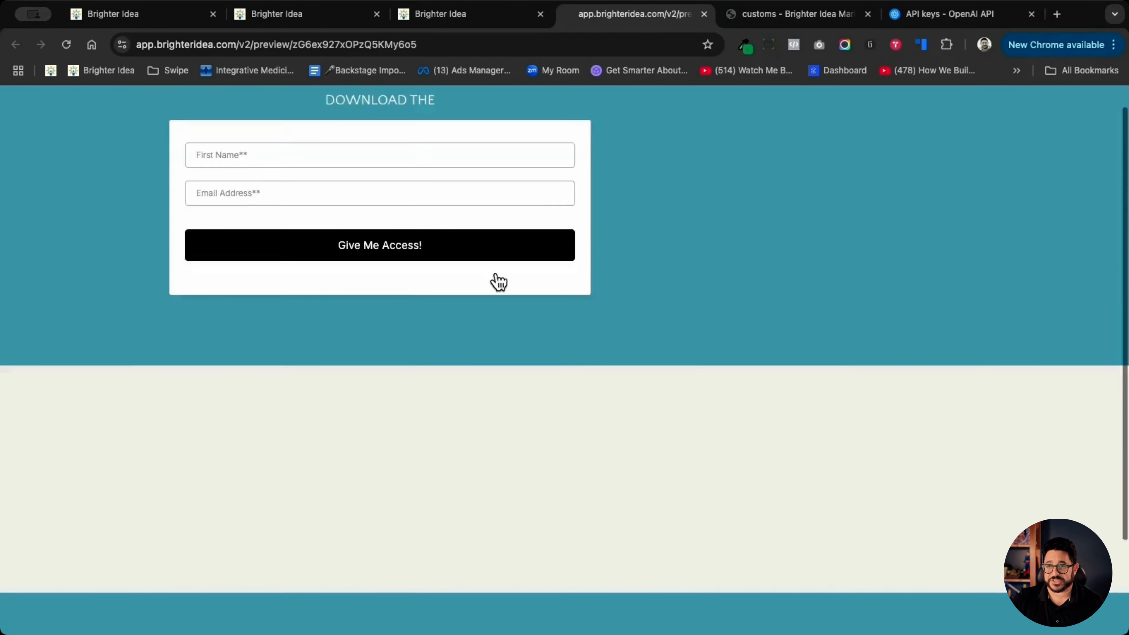
scroll(703, 320, "up", 1)
scroll(783, 289, "down", 3)
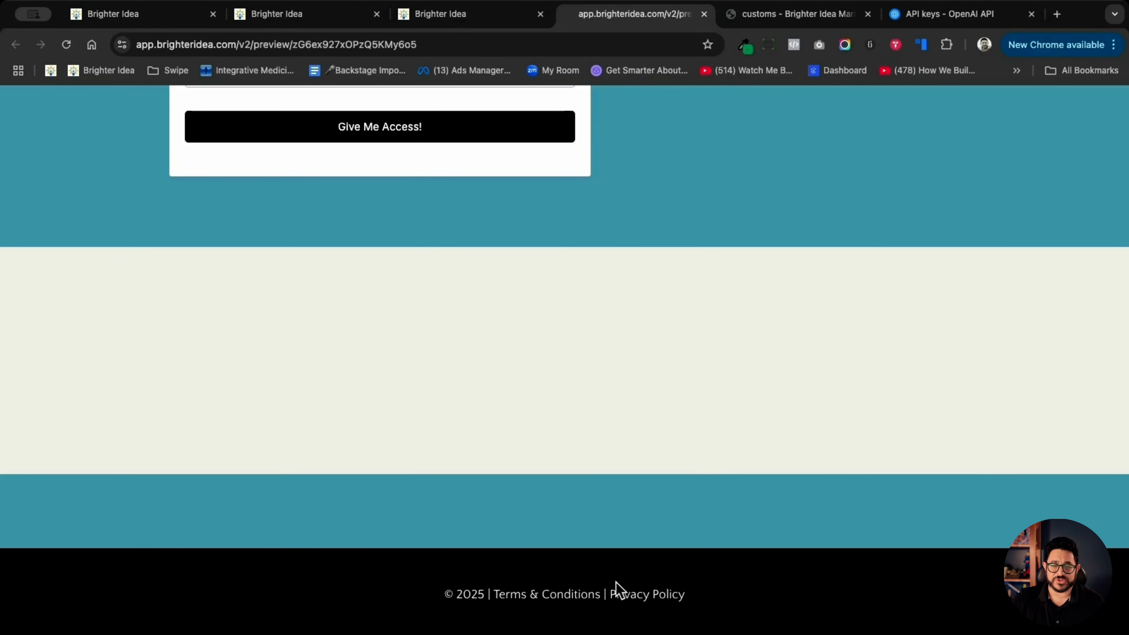
scroll(608, 556, "up", 3)
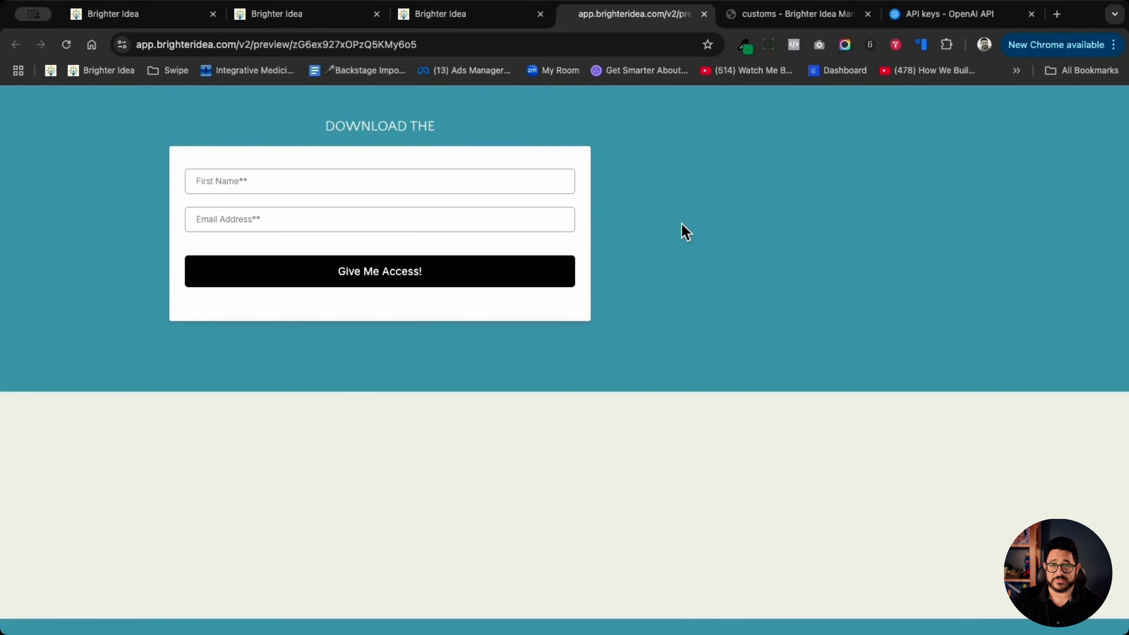
- Save the completed Content Form and return to the Lead Magnet page preview
left_click(287, 16)
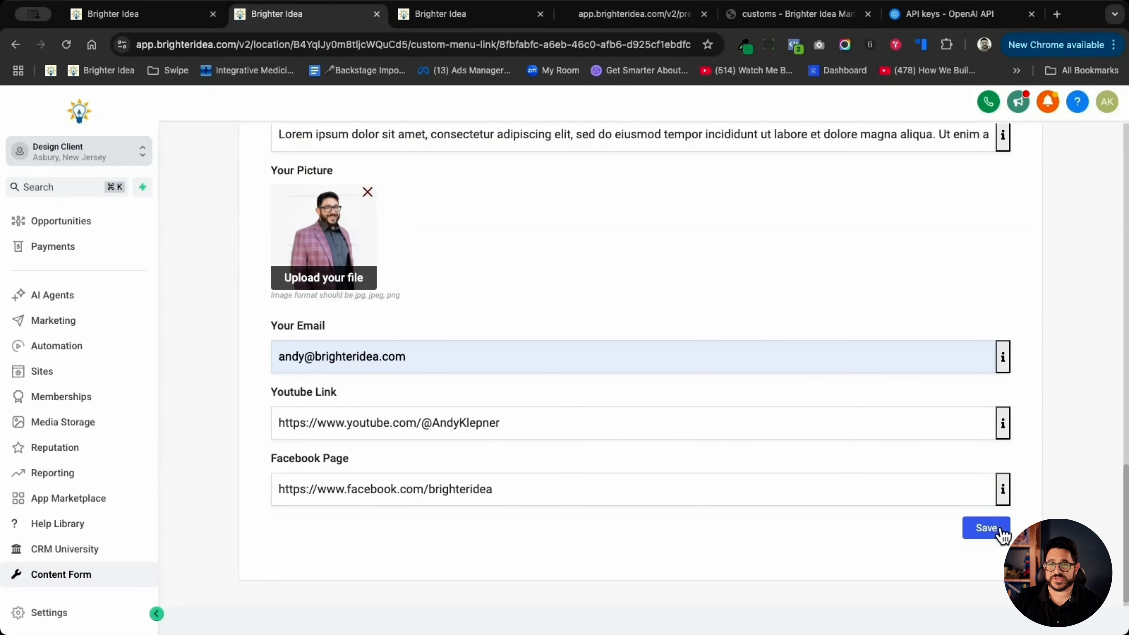
left_click(999, 529)
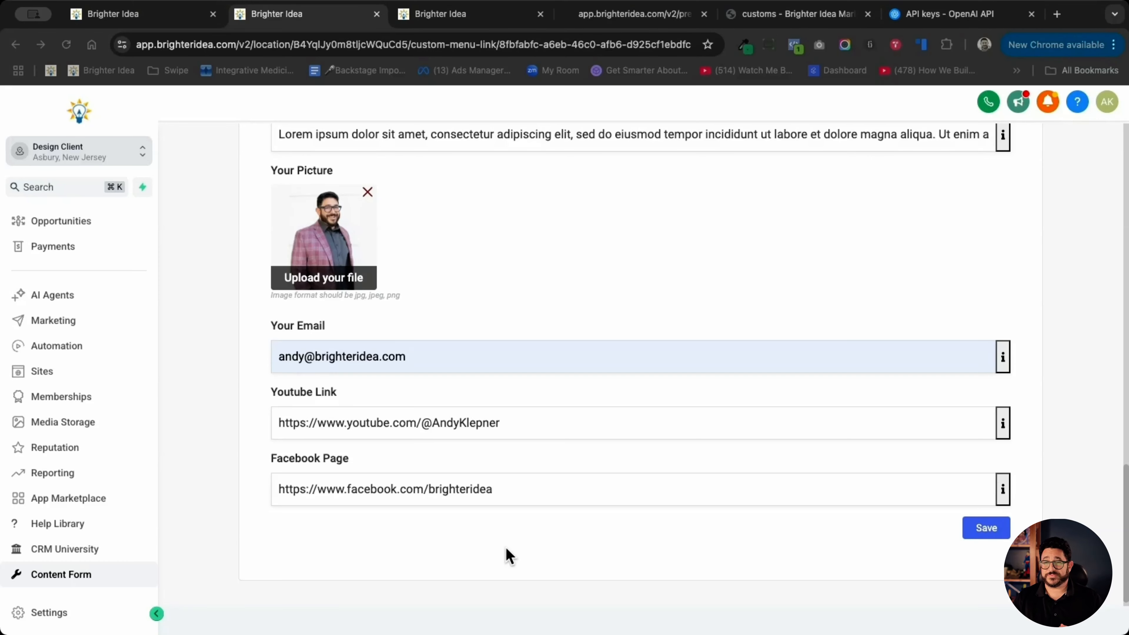
left_click(618, 17)
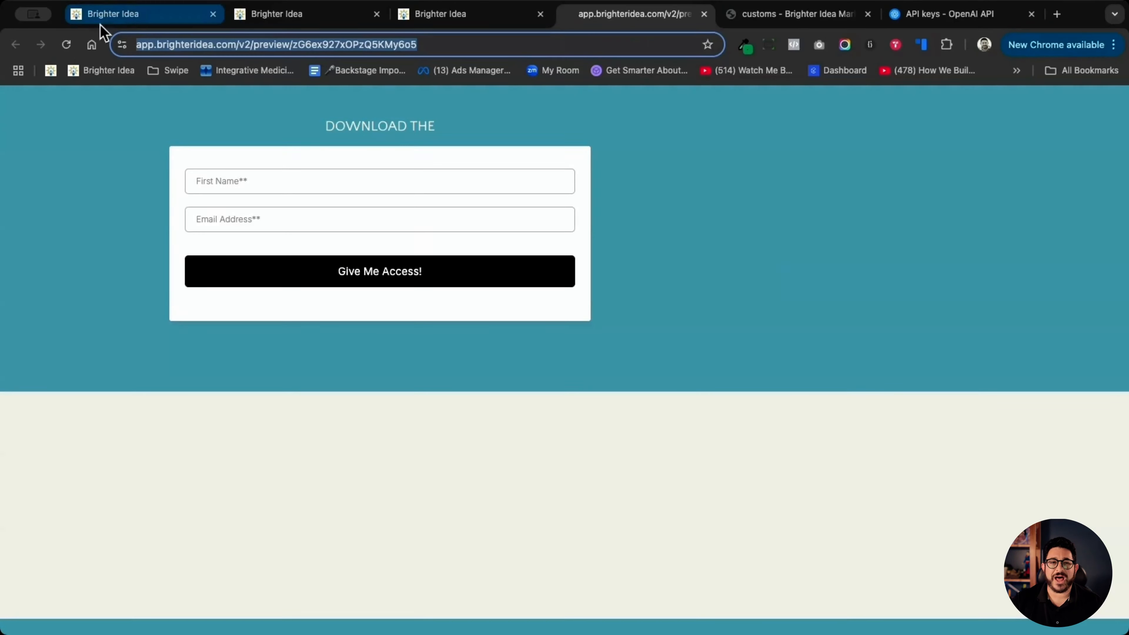
- Reload the Lead Magnet page preview and examine its filled-in headline, description, three benefit columns and bio section
left_click(67, 45)
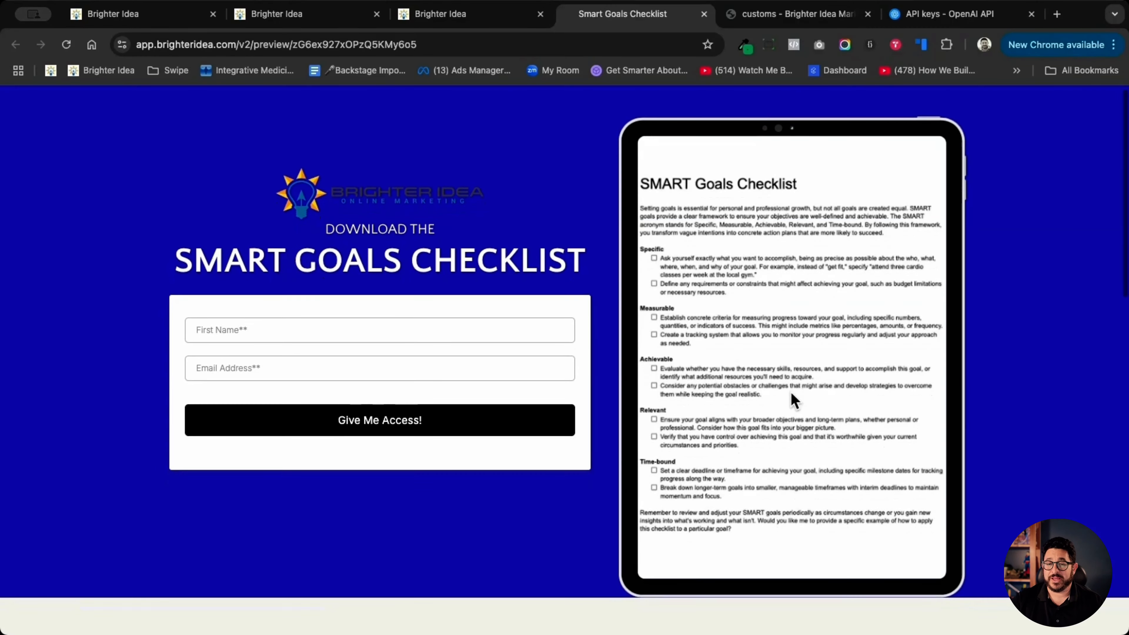
scroll(790, 390, "down", 3)
scroll(789, 396, "down", 6)
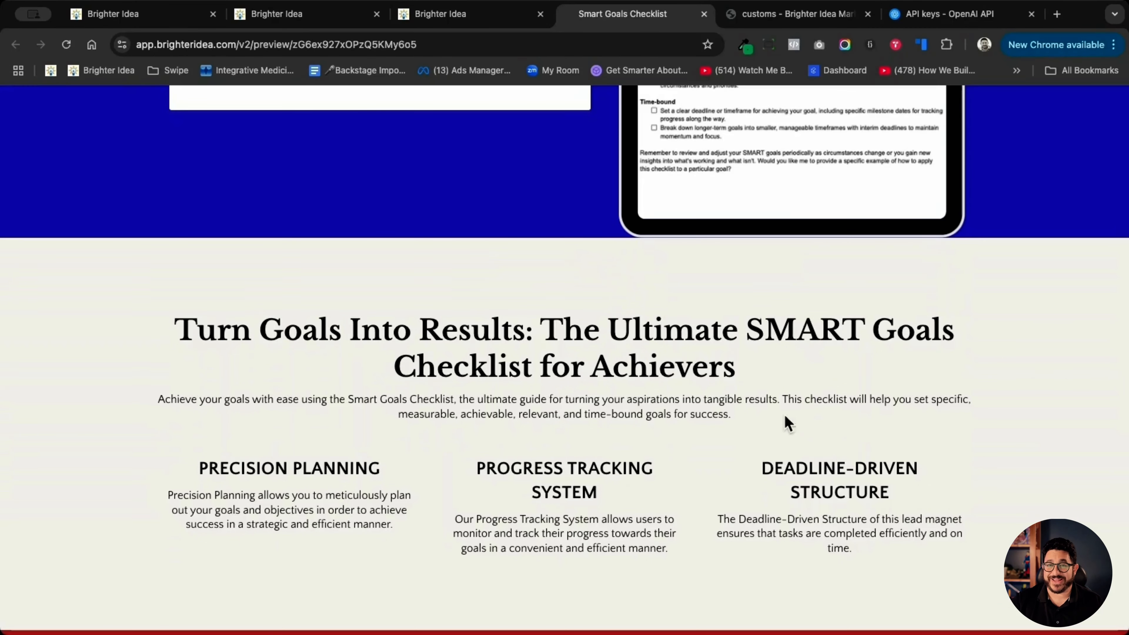
triple_click(766, 420)
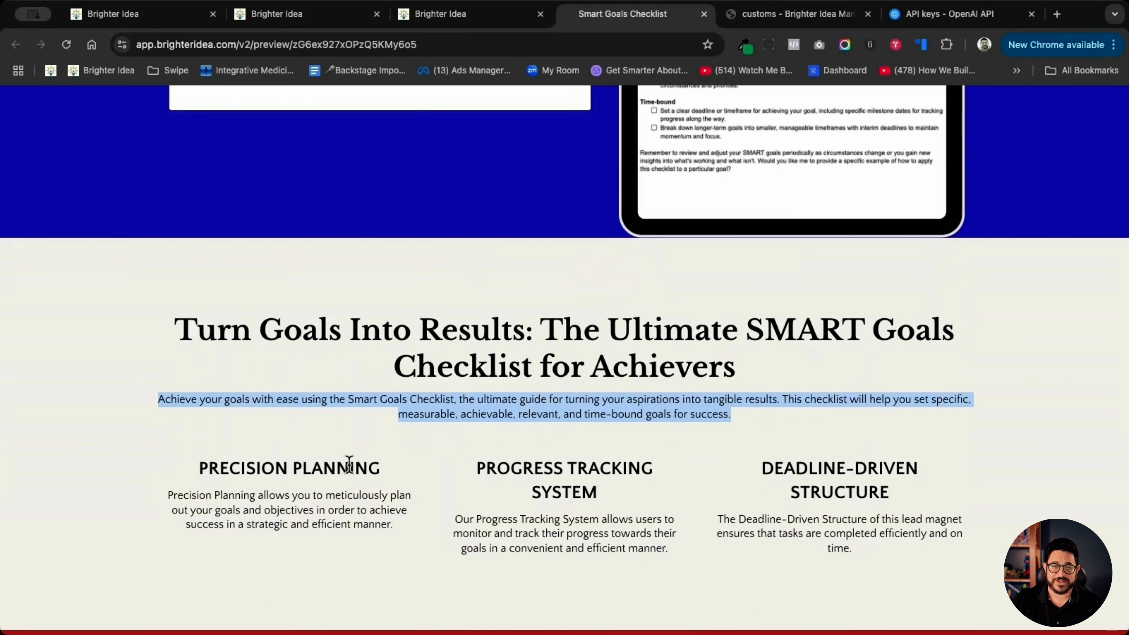
left_click(337, 467)
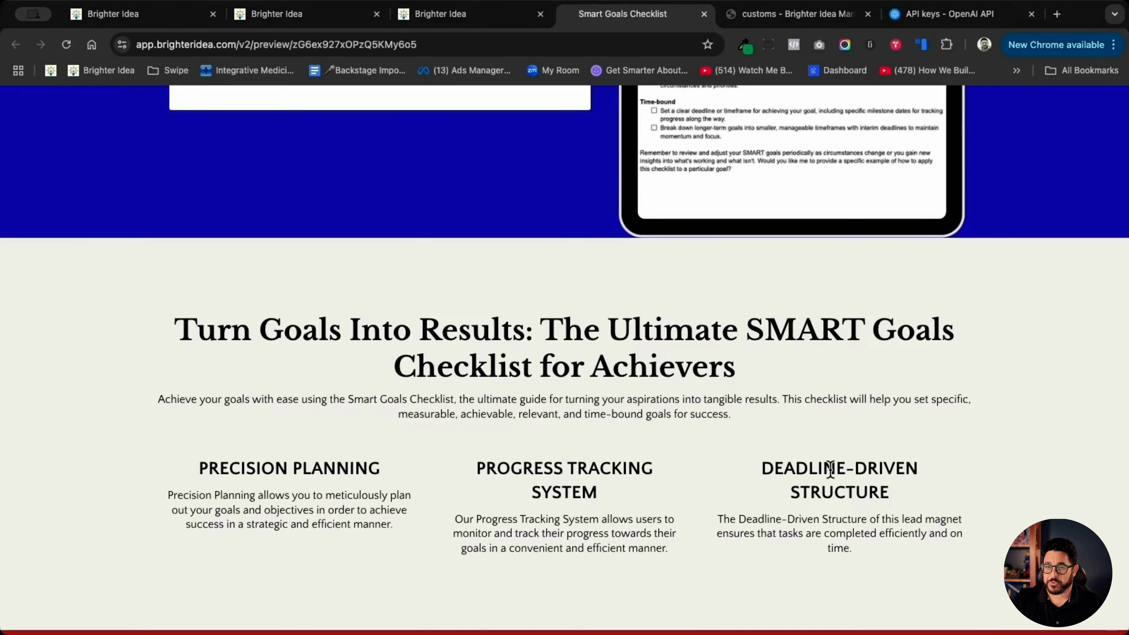
scroll(537, 472, "down", 1)
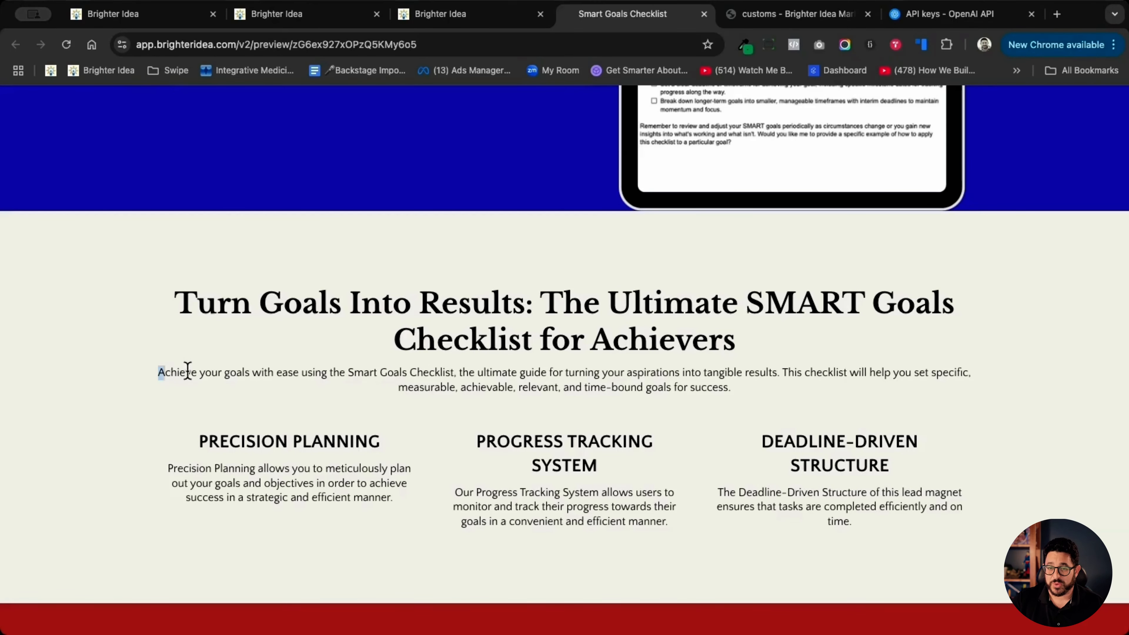
left_click_drag(159, 373, 825, 386)
scroll(825, 385, "down", 10)
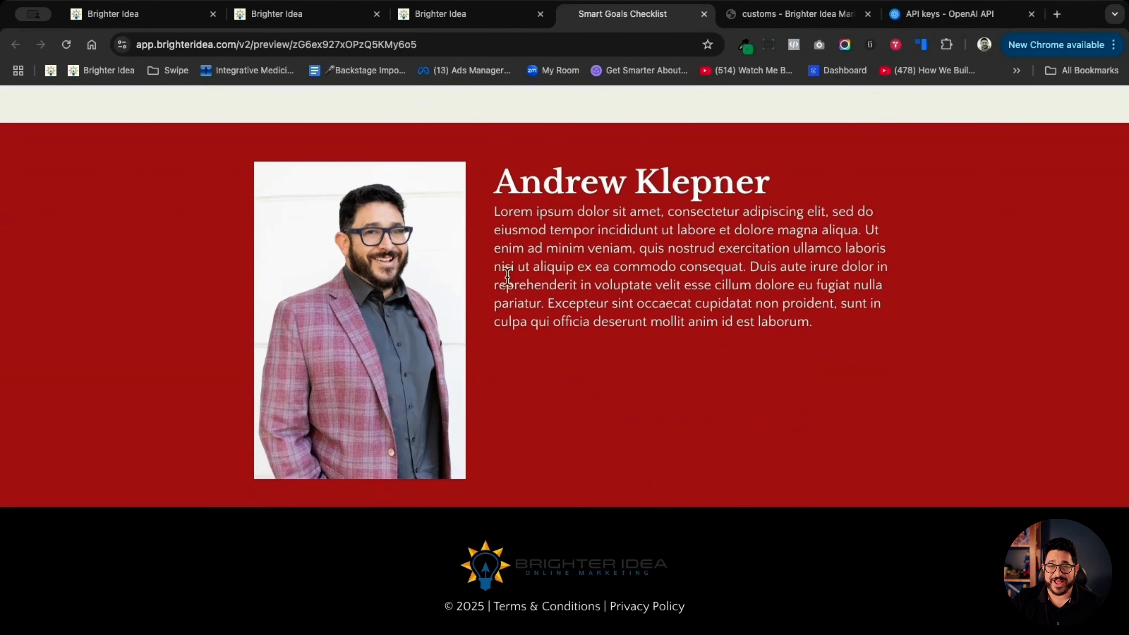
scroll(599, 271, "up", 15)
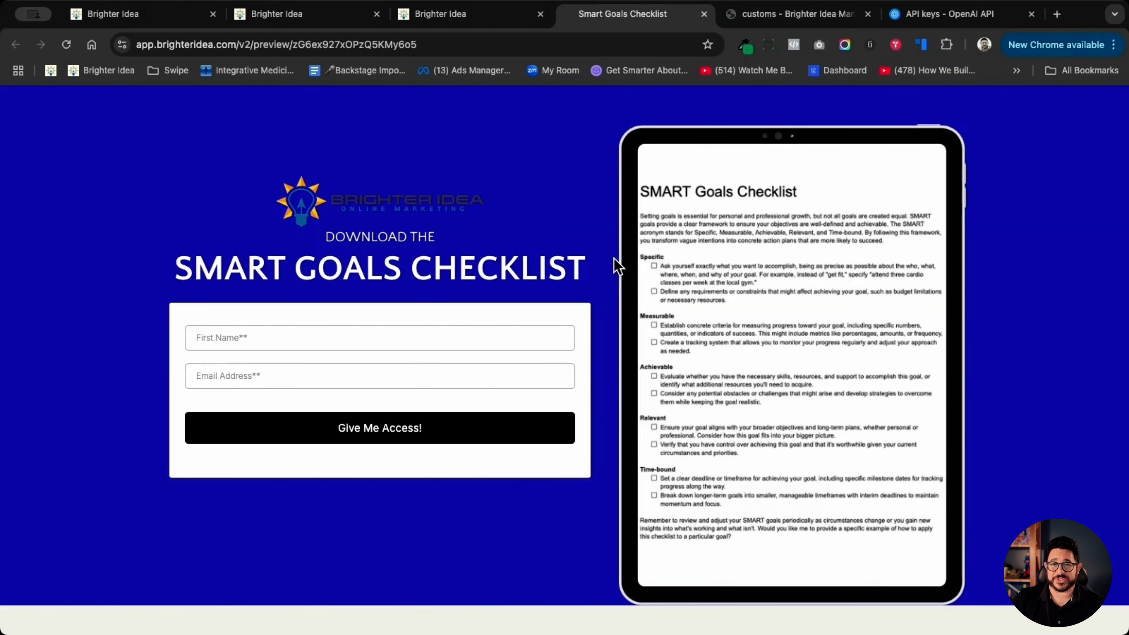
- Preview the funnel's Thank You & Request Appointment page and examine its heading and booking calendar
left_click(463, 17)
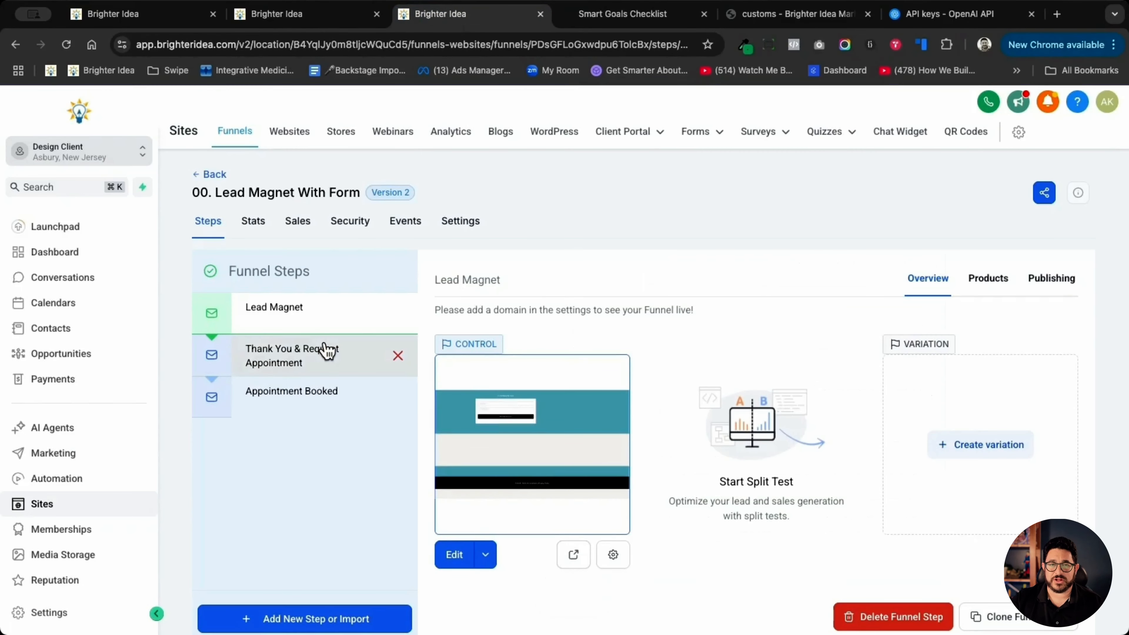
left_click(323, 352)
left_click(573, 555)
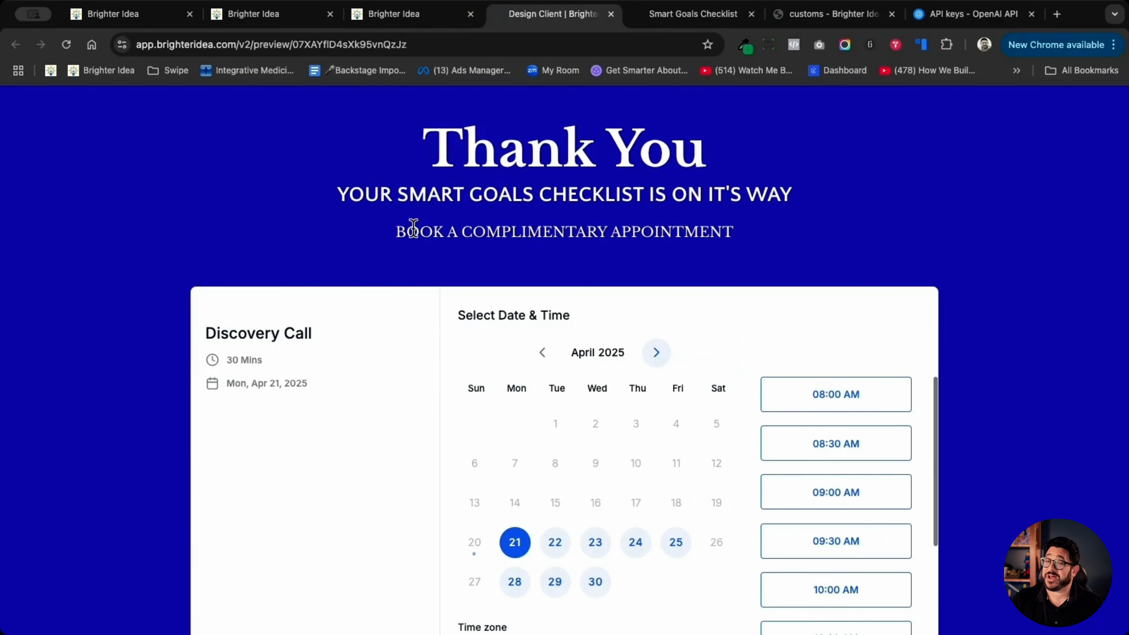
scroll(404, 227, "down", 3)
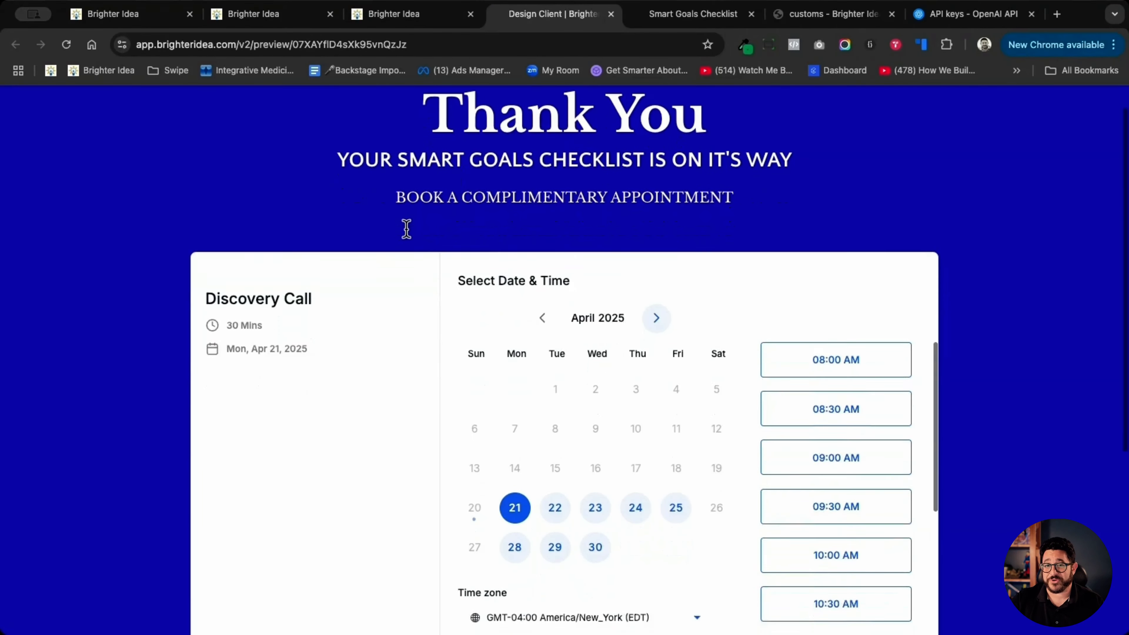
scroll(409, 235, "up", 3)
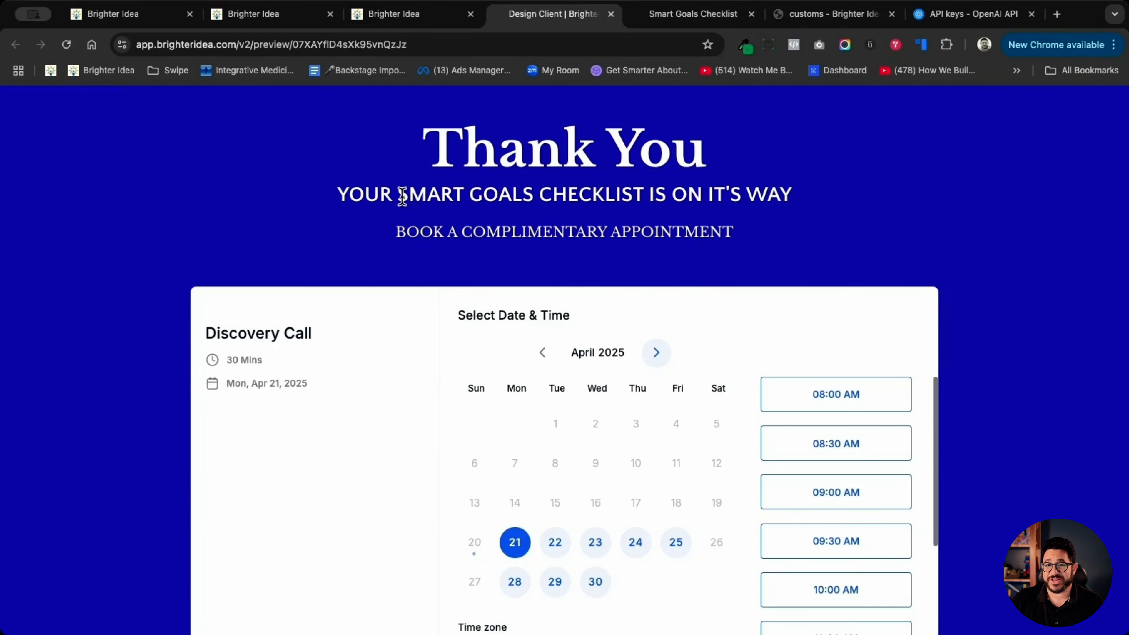
- Preview the funnel's Appointment Booked page and test its Youtube Channel and Our Facebook Page links
left_click(413, 16)
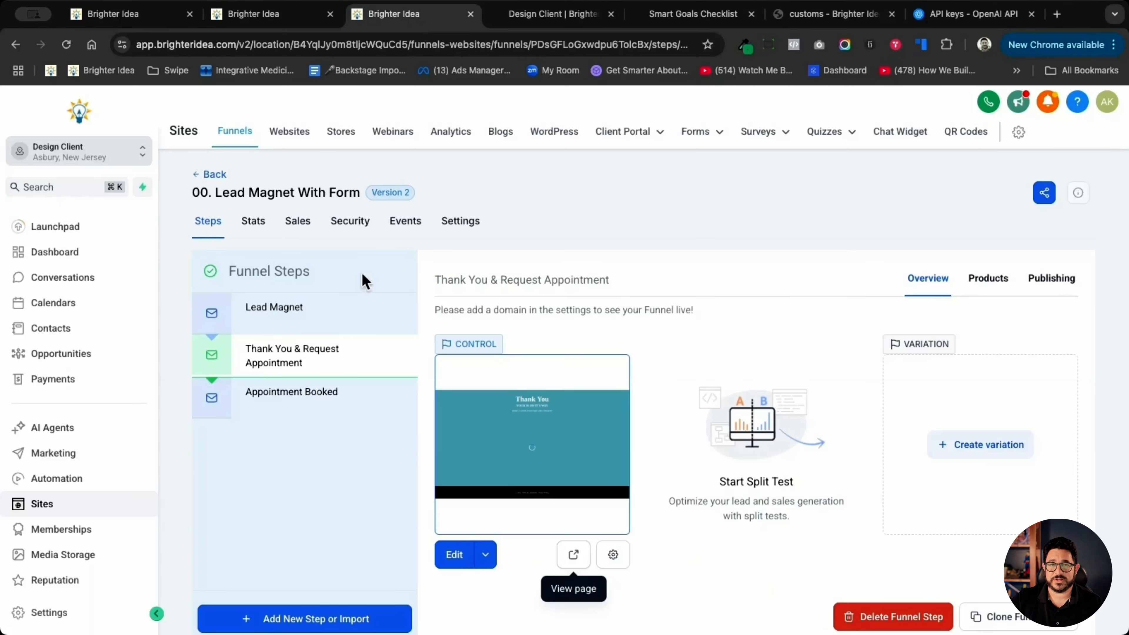
left_click(317, 392)
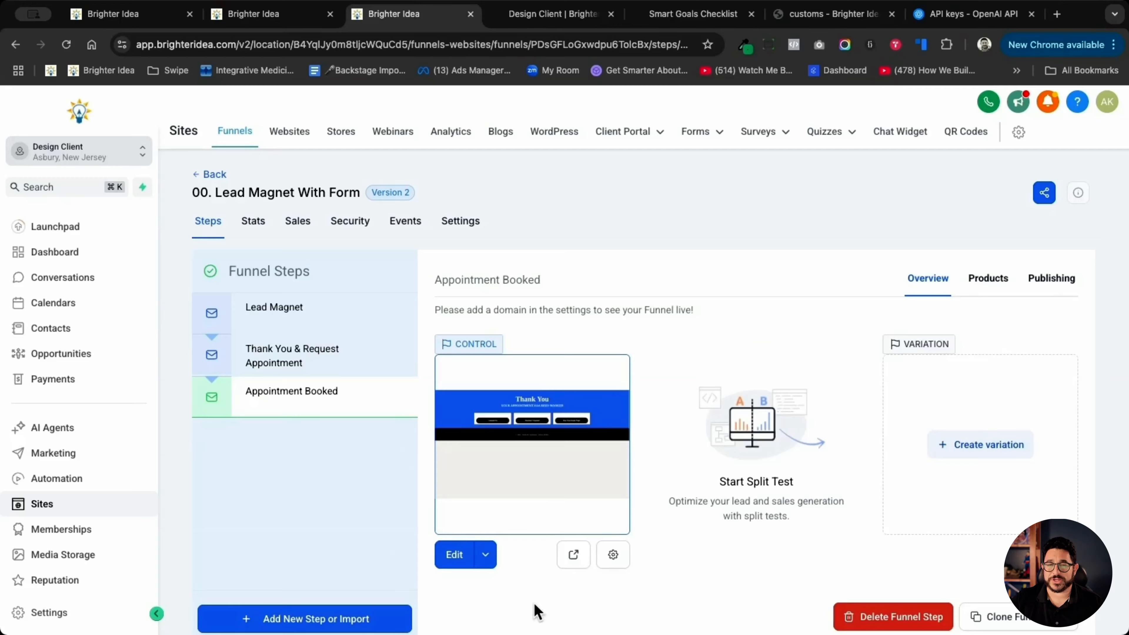
left_click(576, 556)
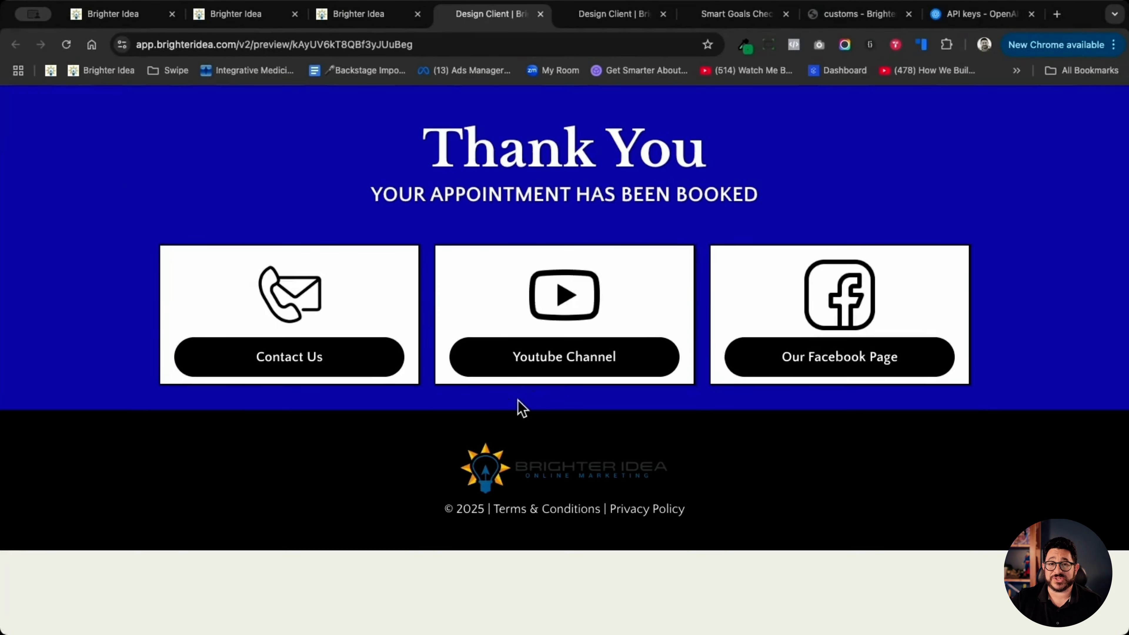
left_click(525, 362)
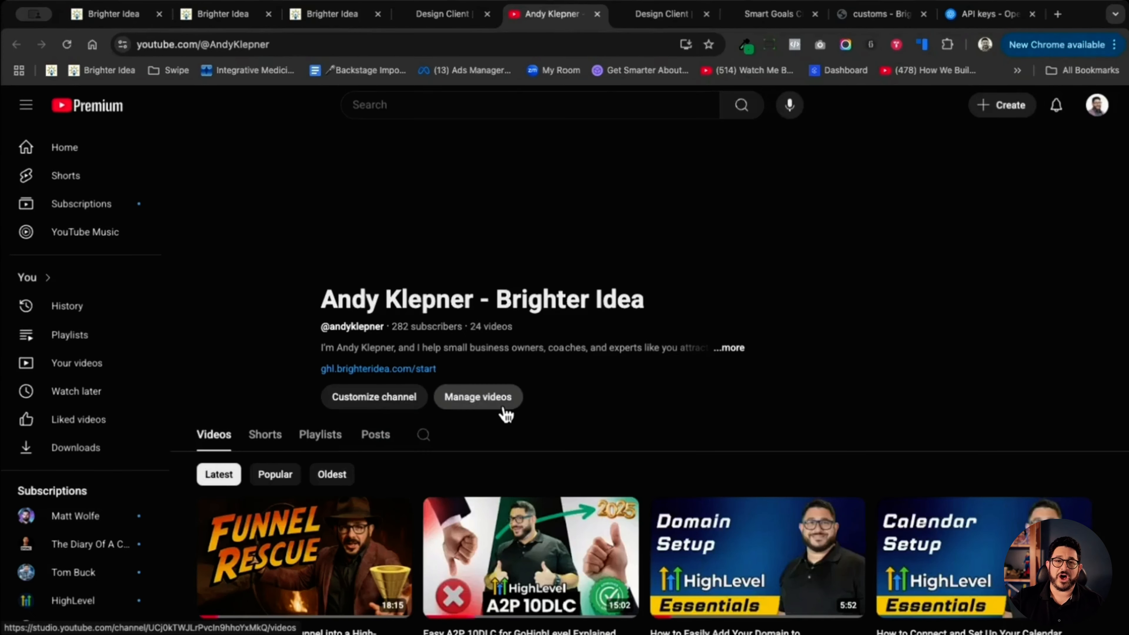
left_click(417, 18)
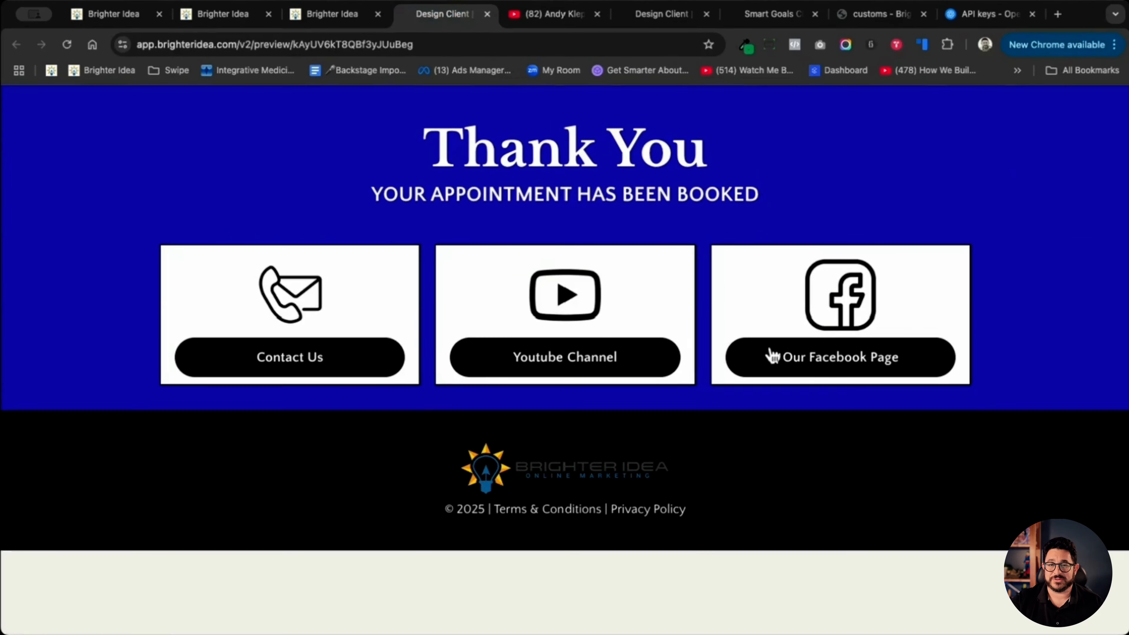
left_click(803, 367)
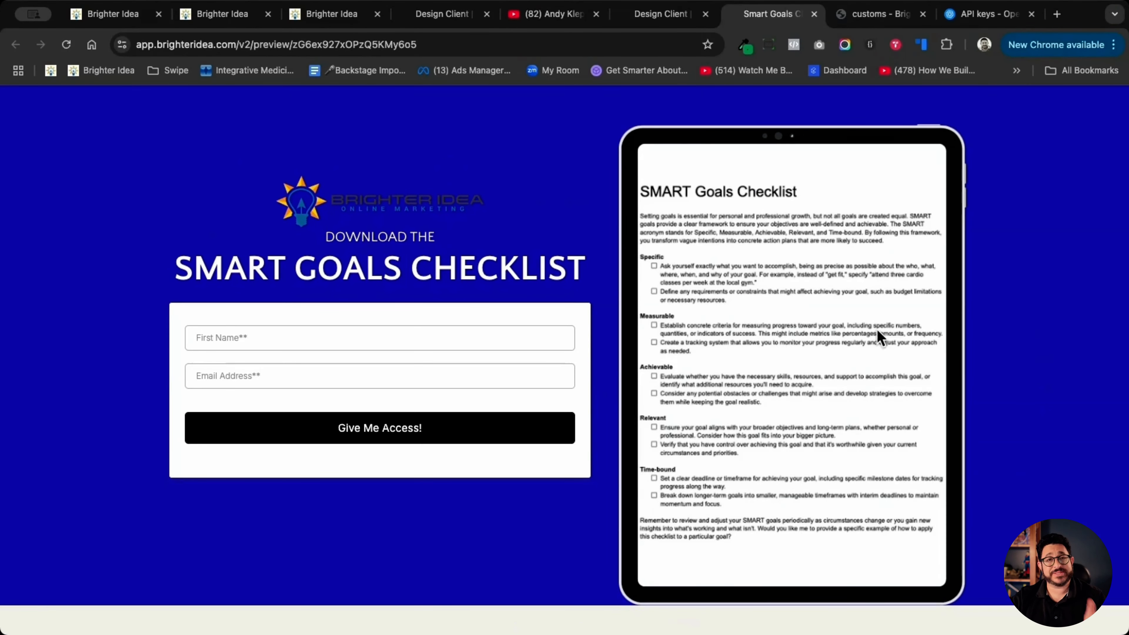
- Review the opt-in section and the generated headline and benefit copy on the Smart Goals Checklist page again
scroll(949, 334, "down", 5)
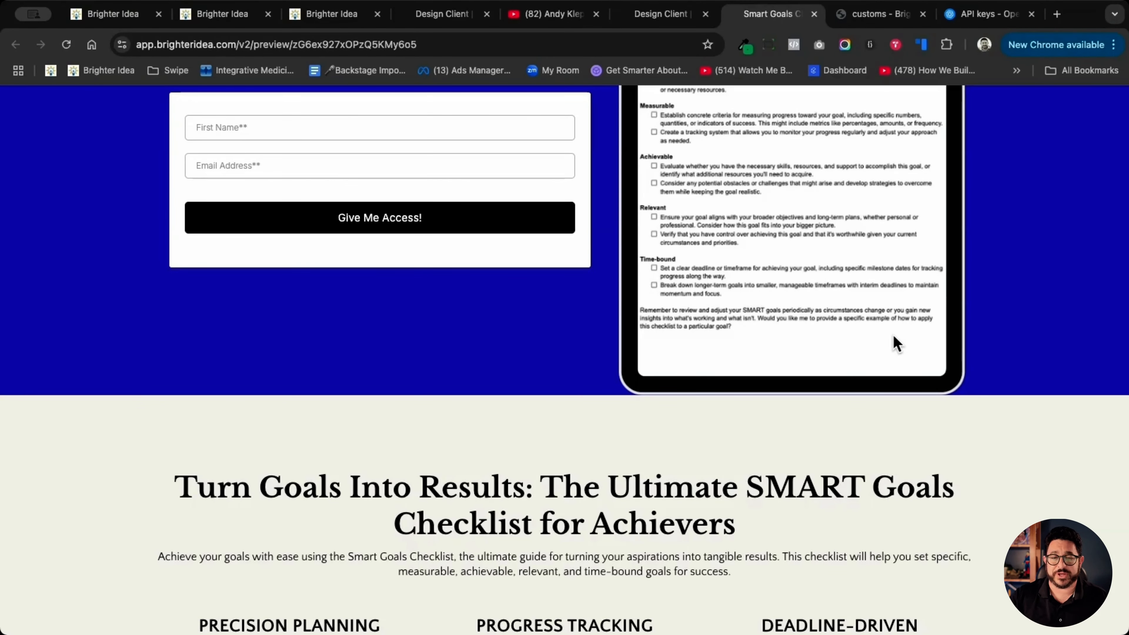
scroll(892, 333, "down", 2)
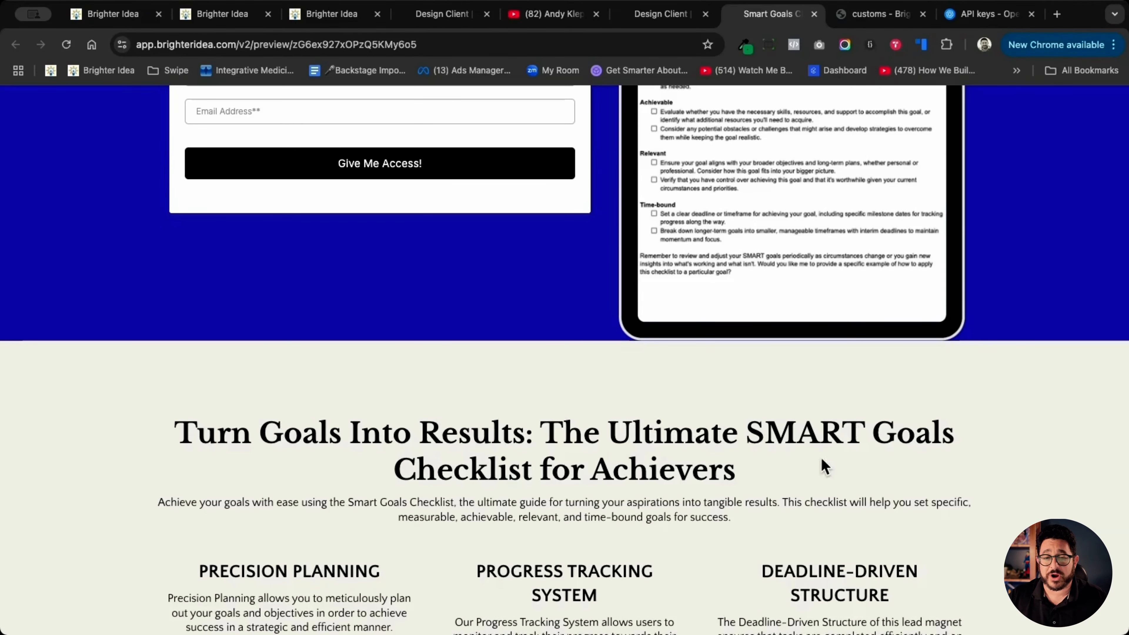
scroll(802, 470, "down", 3)
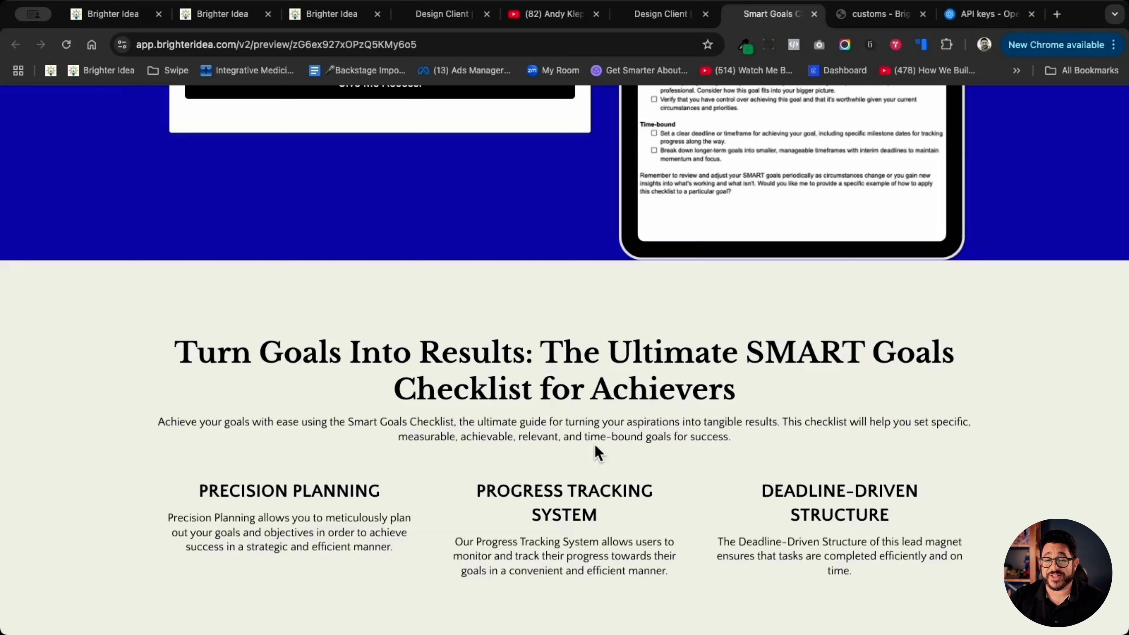
scroll(618, 438, "down", 3)
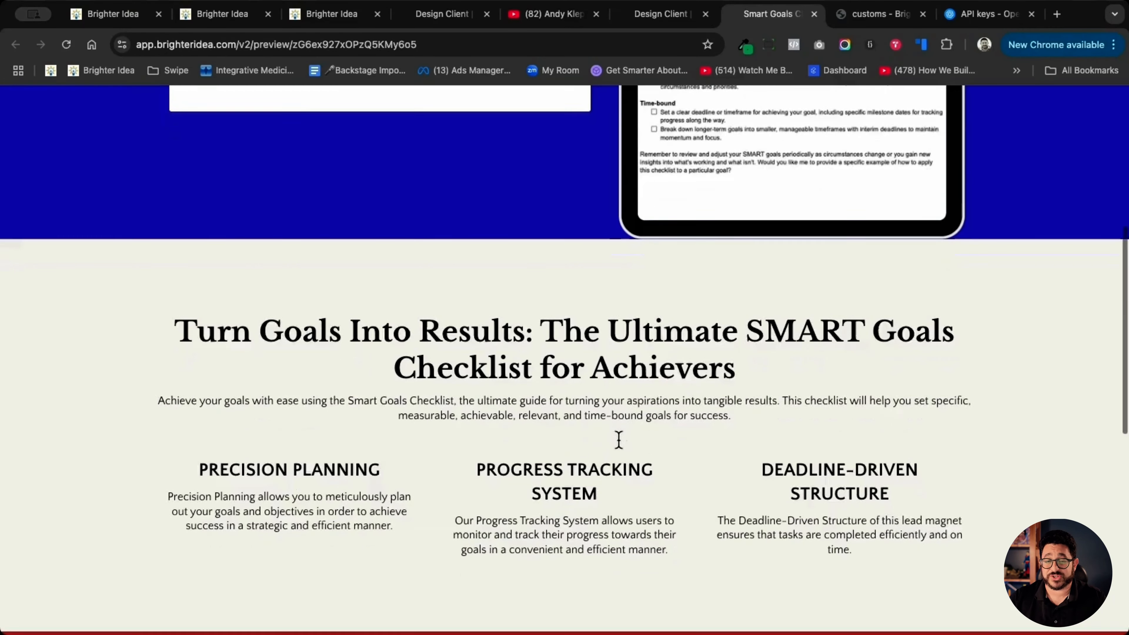